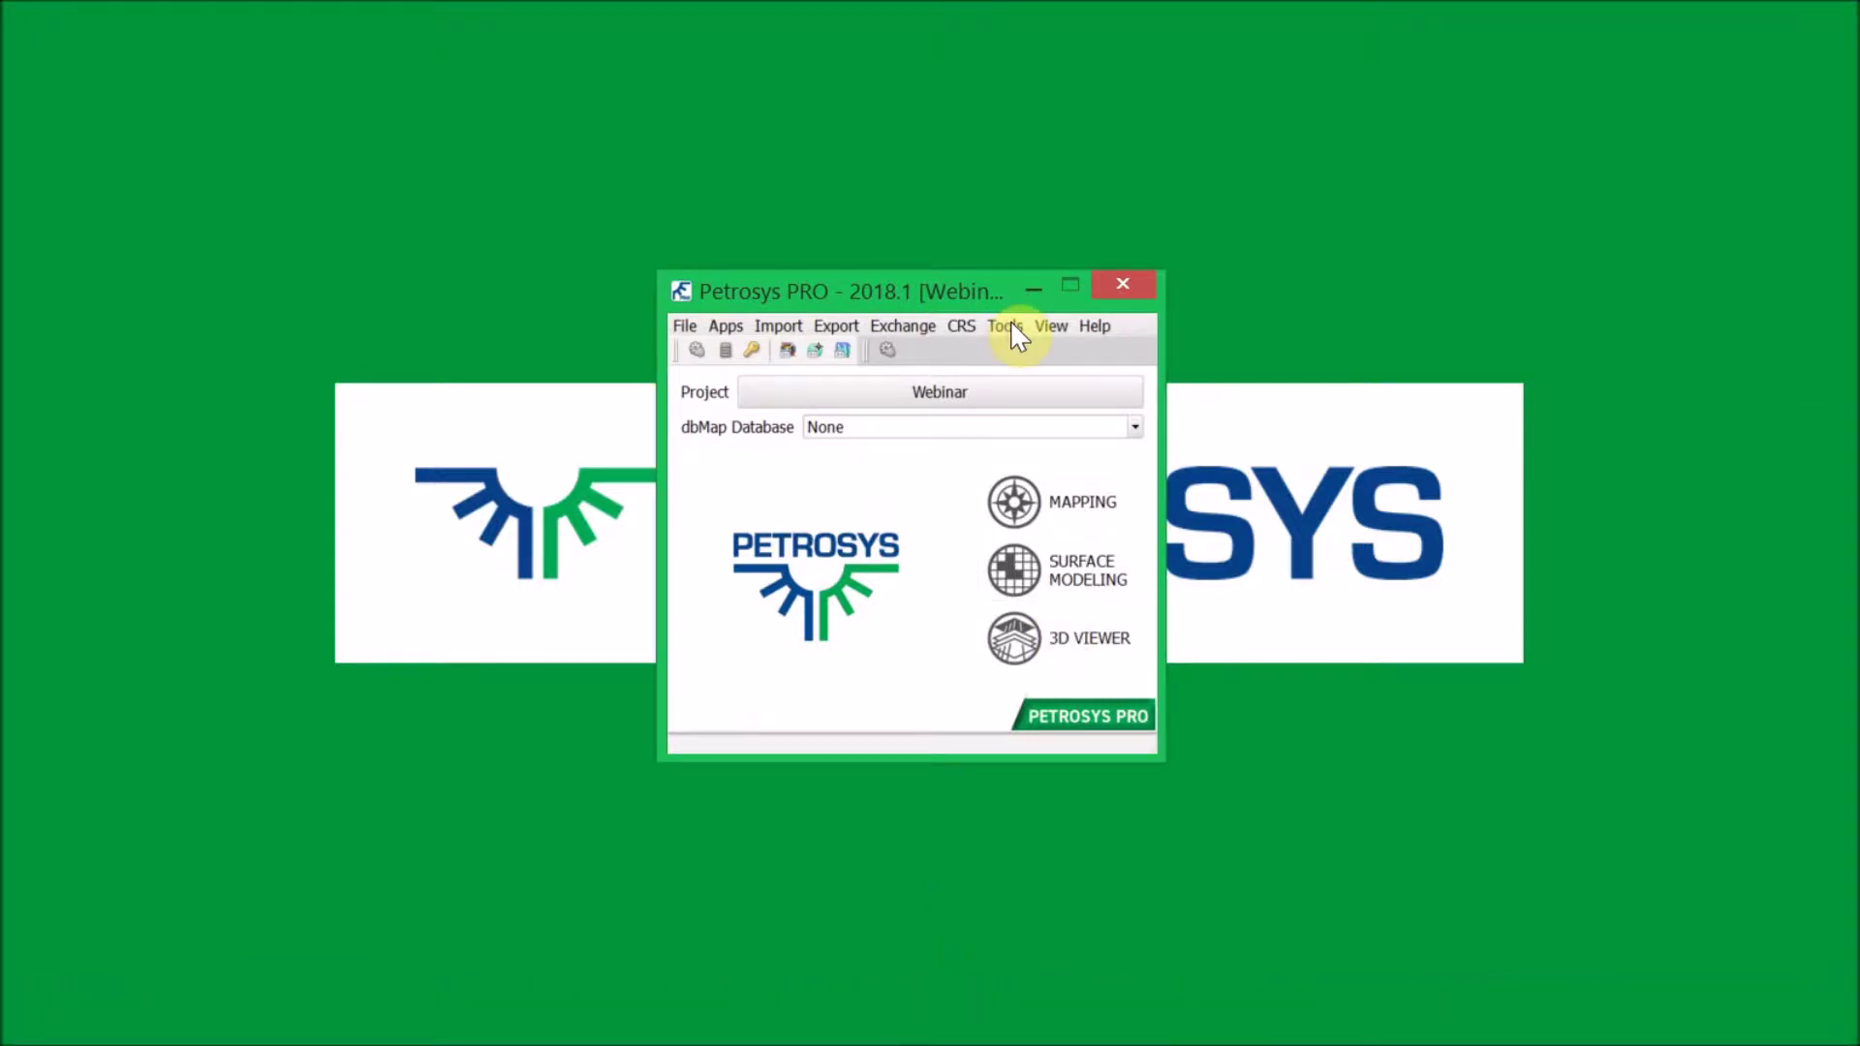
Open Tools > Configuration at the Site Settings level and go to the Map Templates page
{"action": "left_click", "coordinate": [1194, 388]}
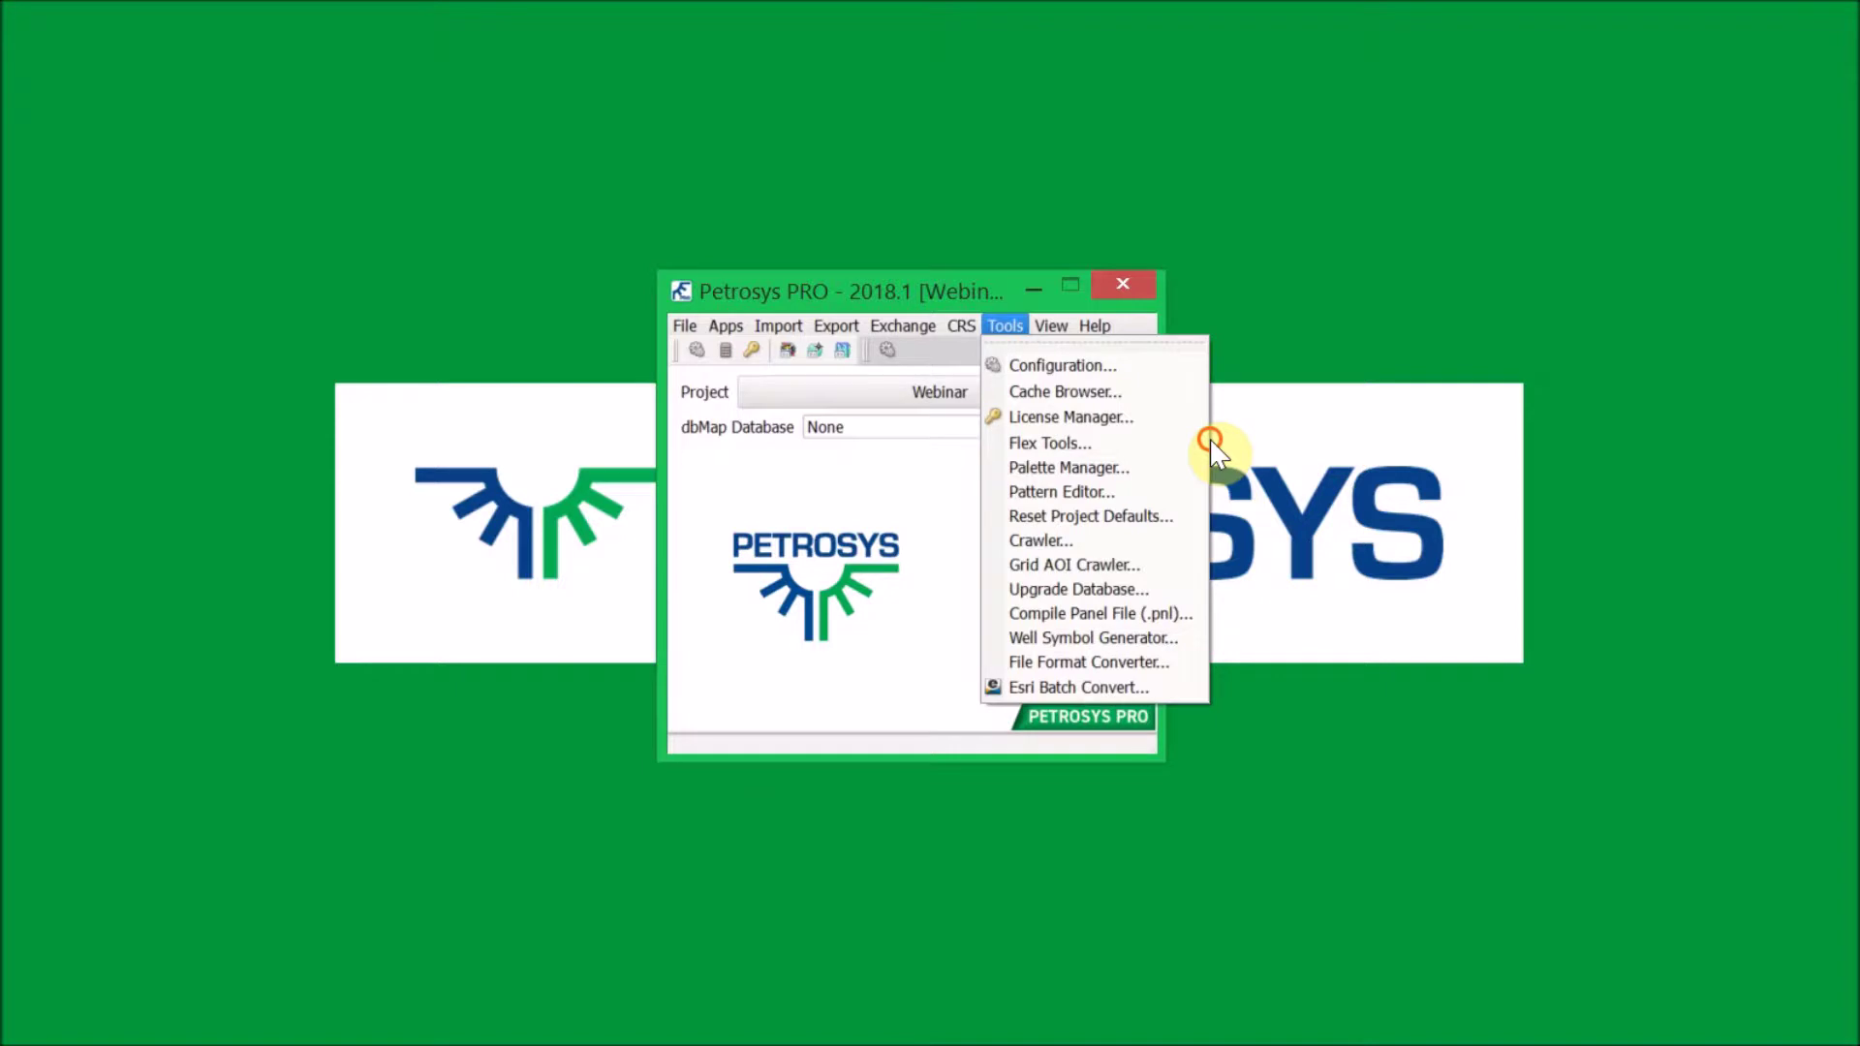
{"action": "key", "text": "Down"}
{"action": "key", "text": "Return"}
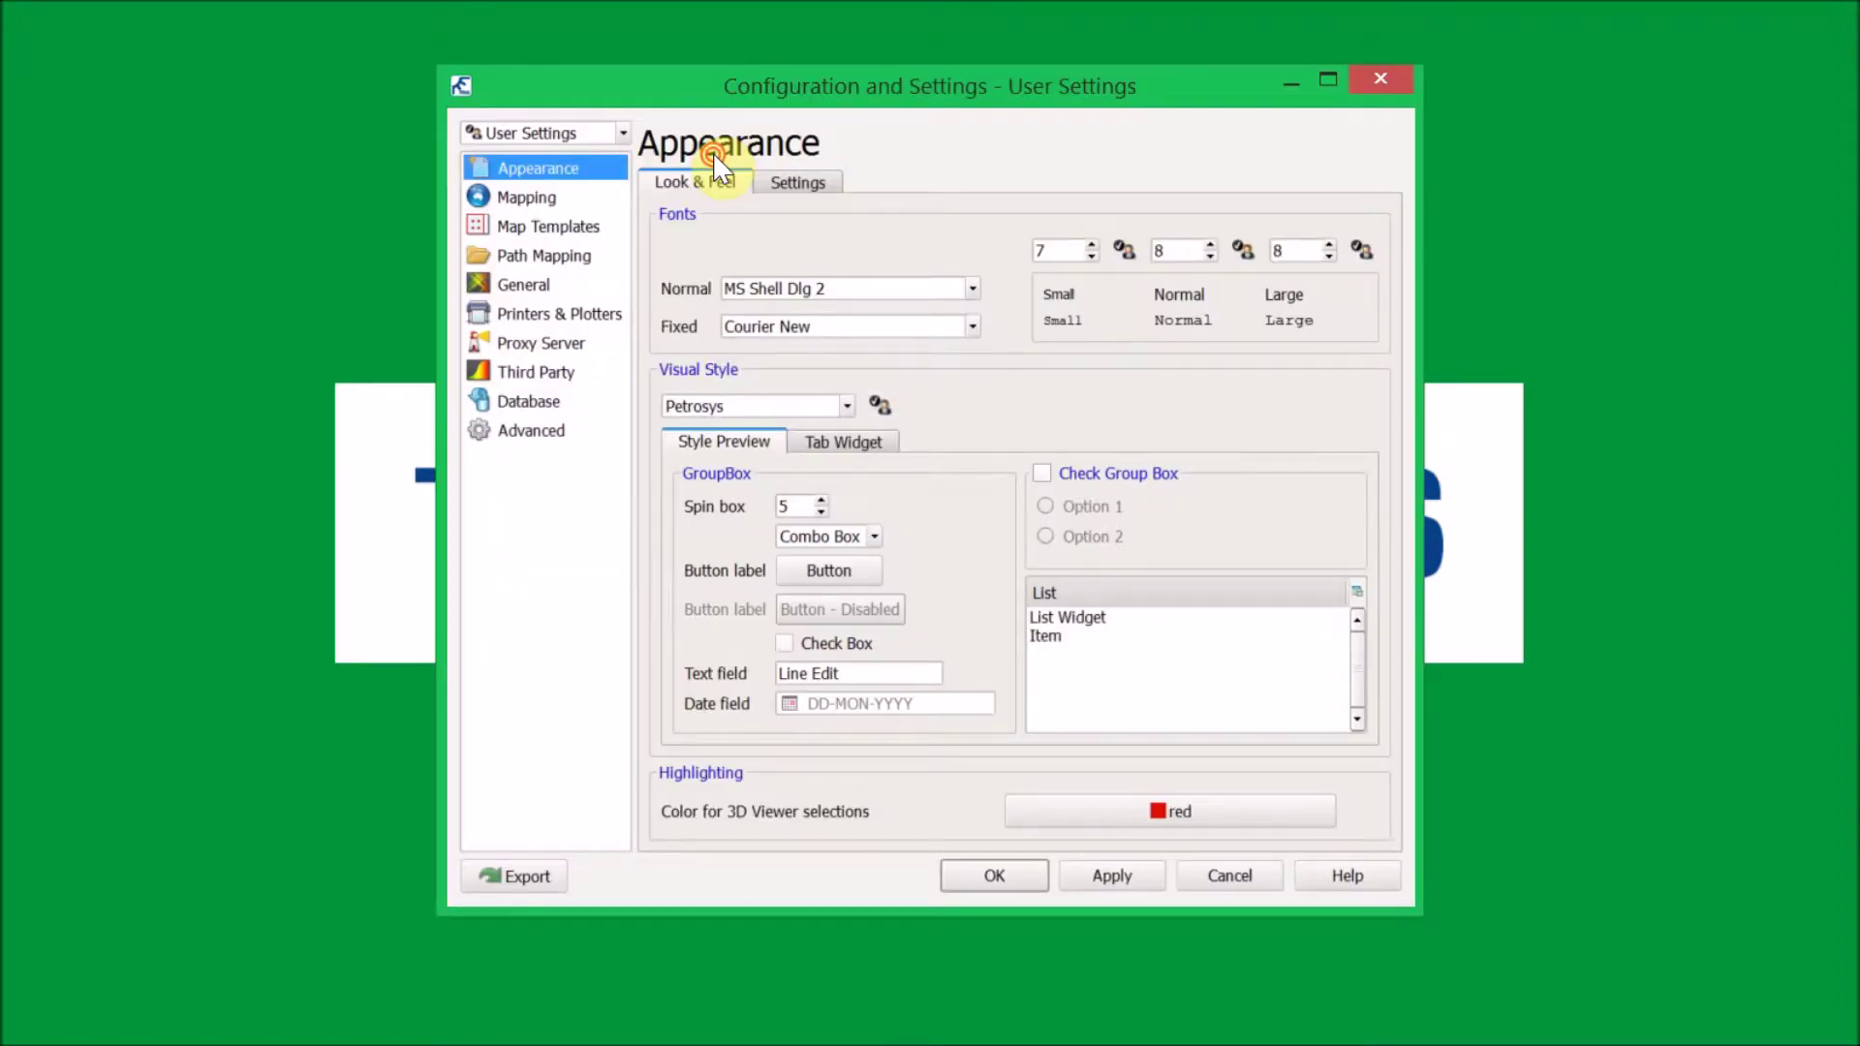
{"action": "left_click", "coordinate": [593, 136]}
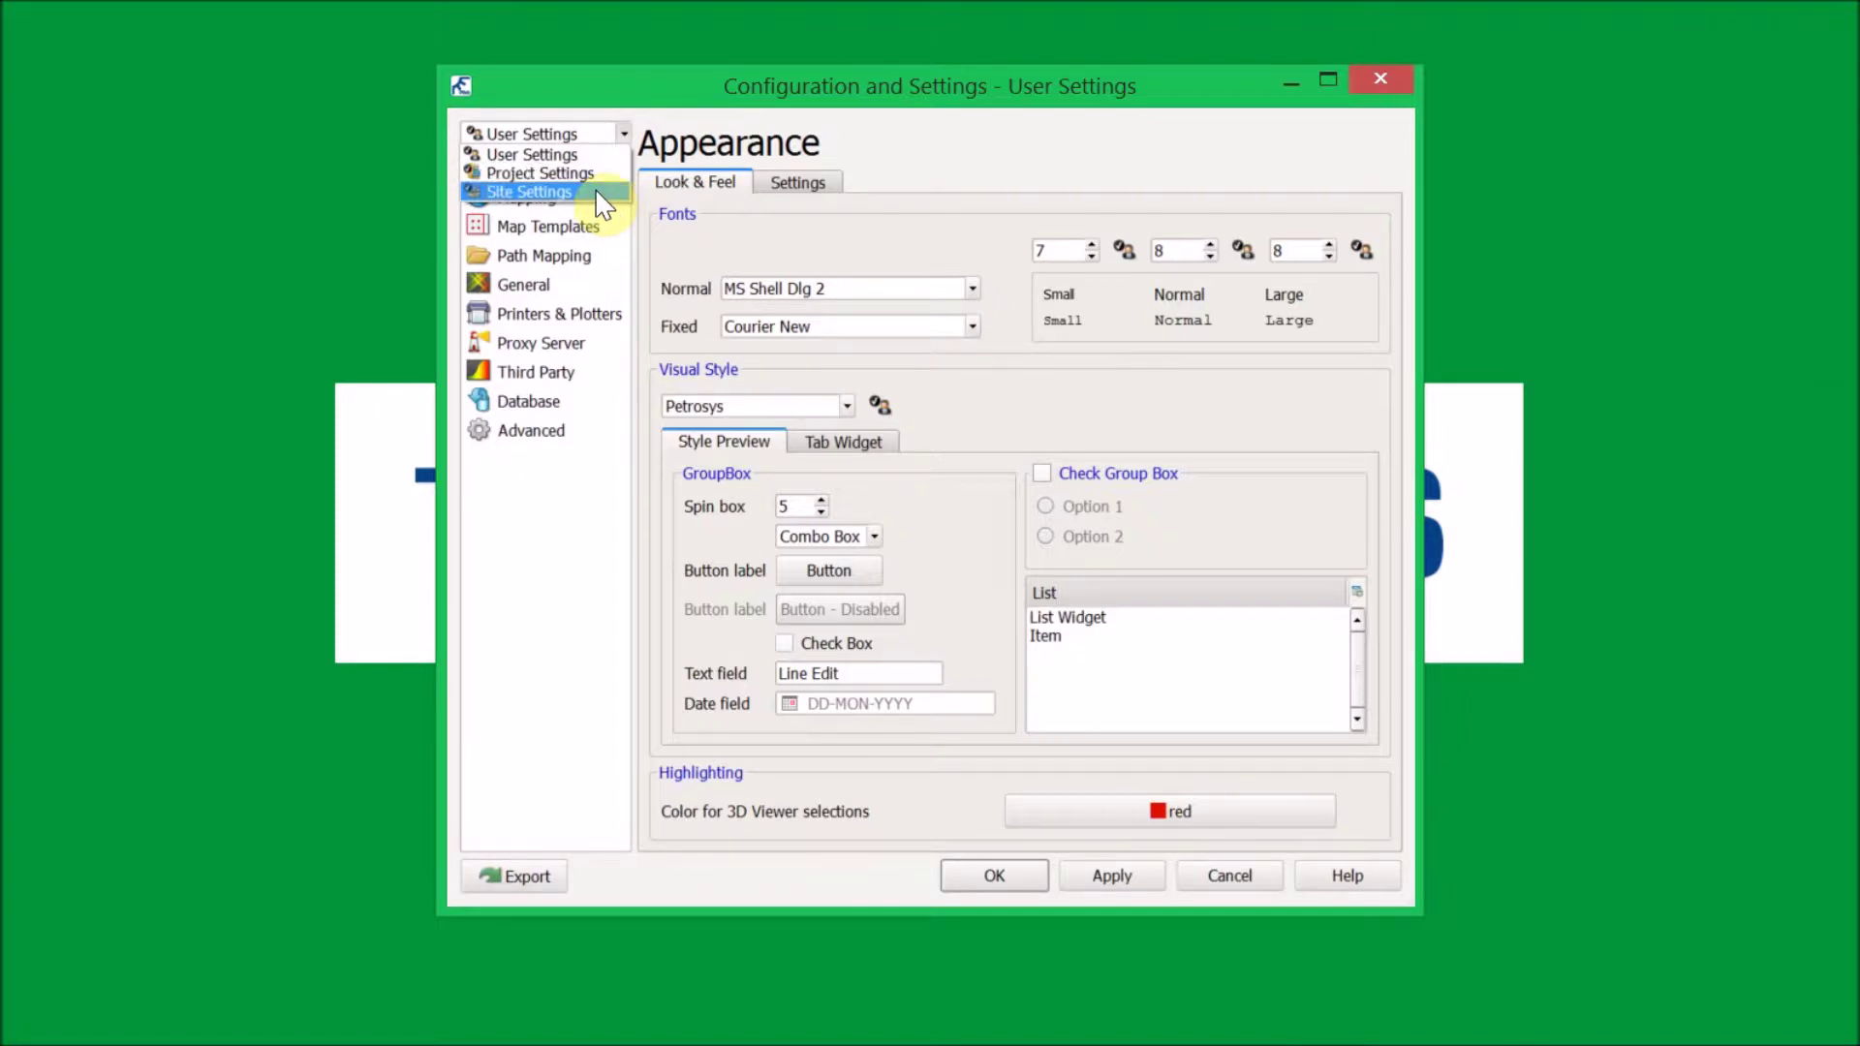
{"action": "left_click", "coordinate": [713, 232]}
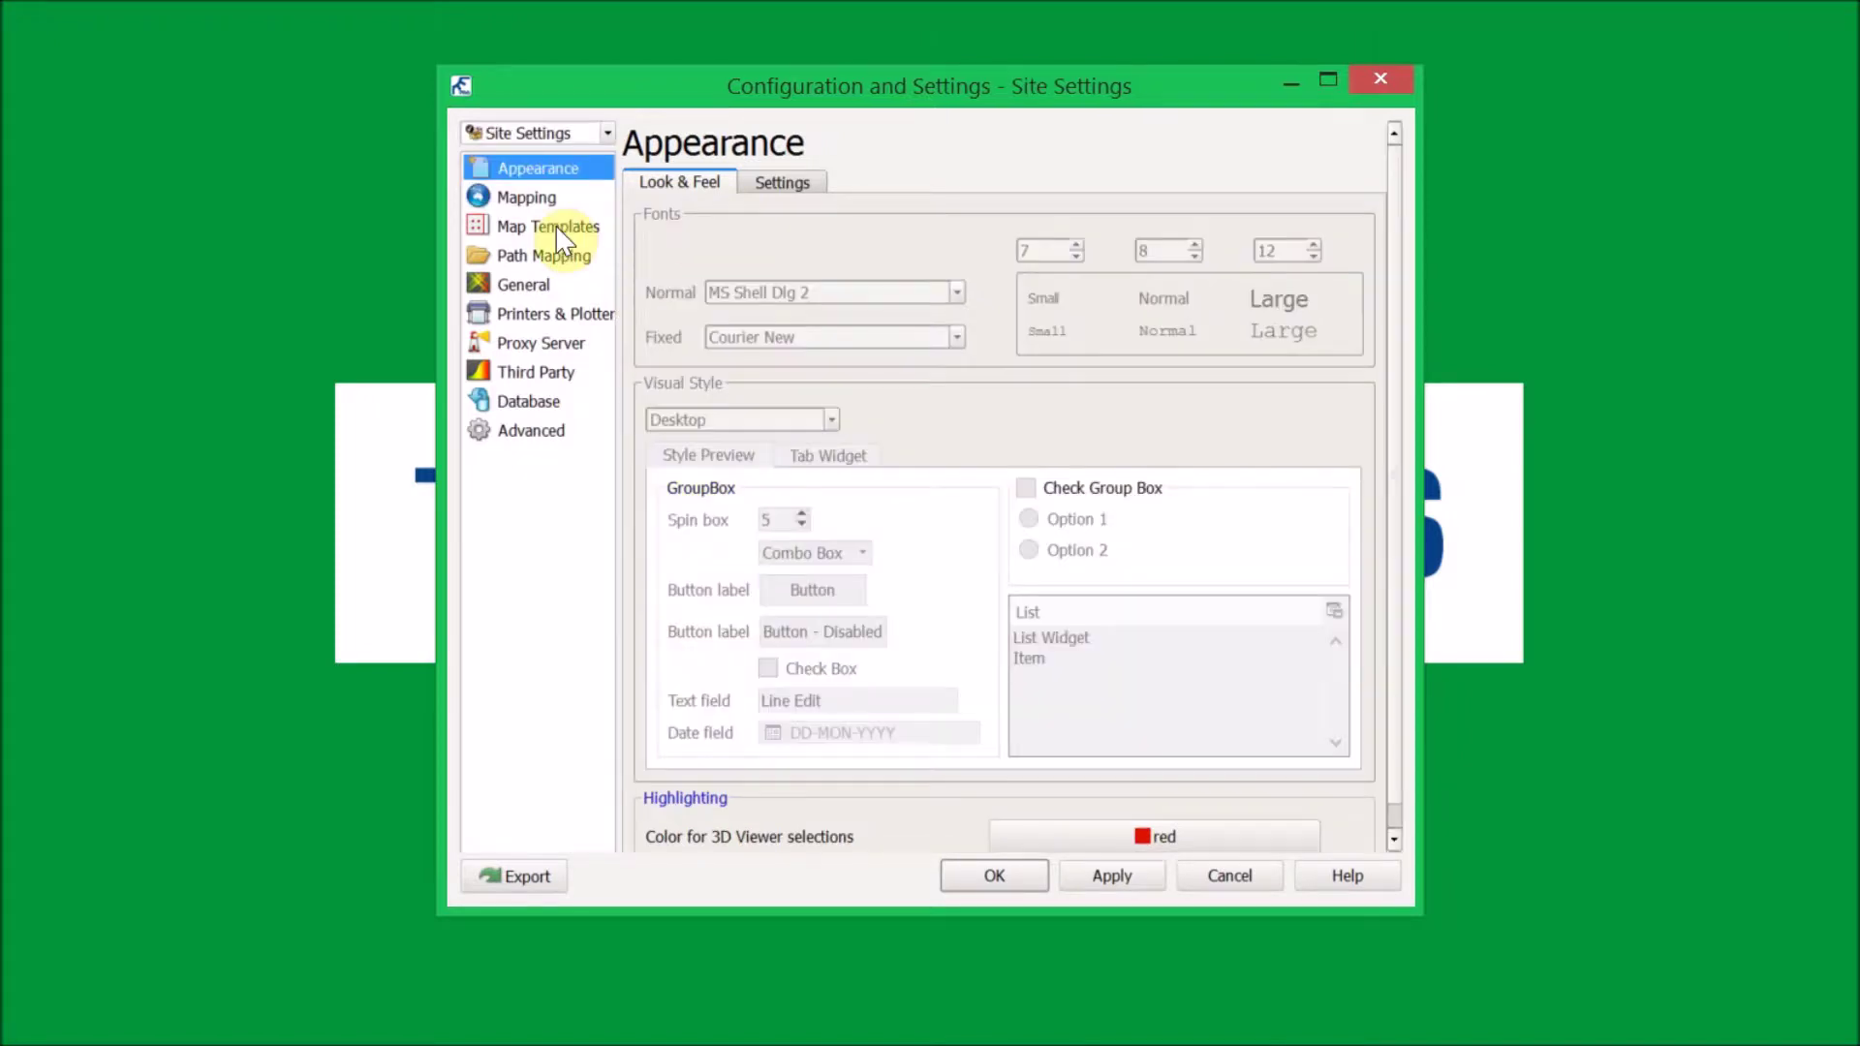
{"action": "left_click", "coordinate": [667, 273]}
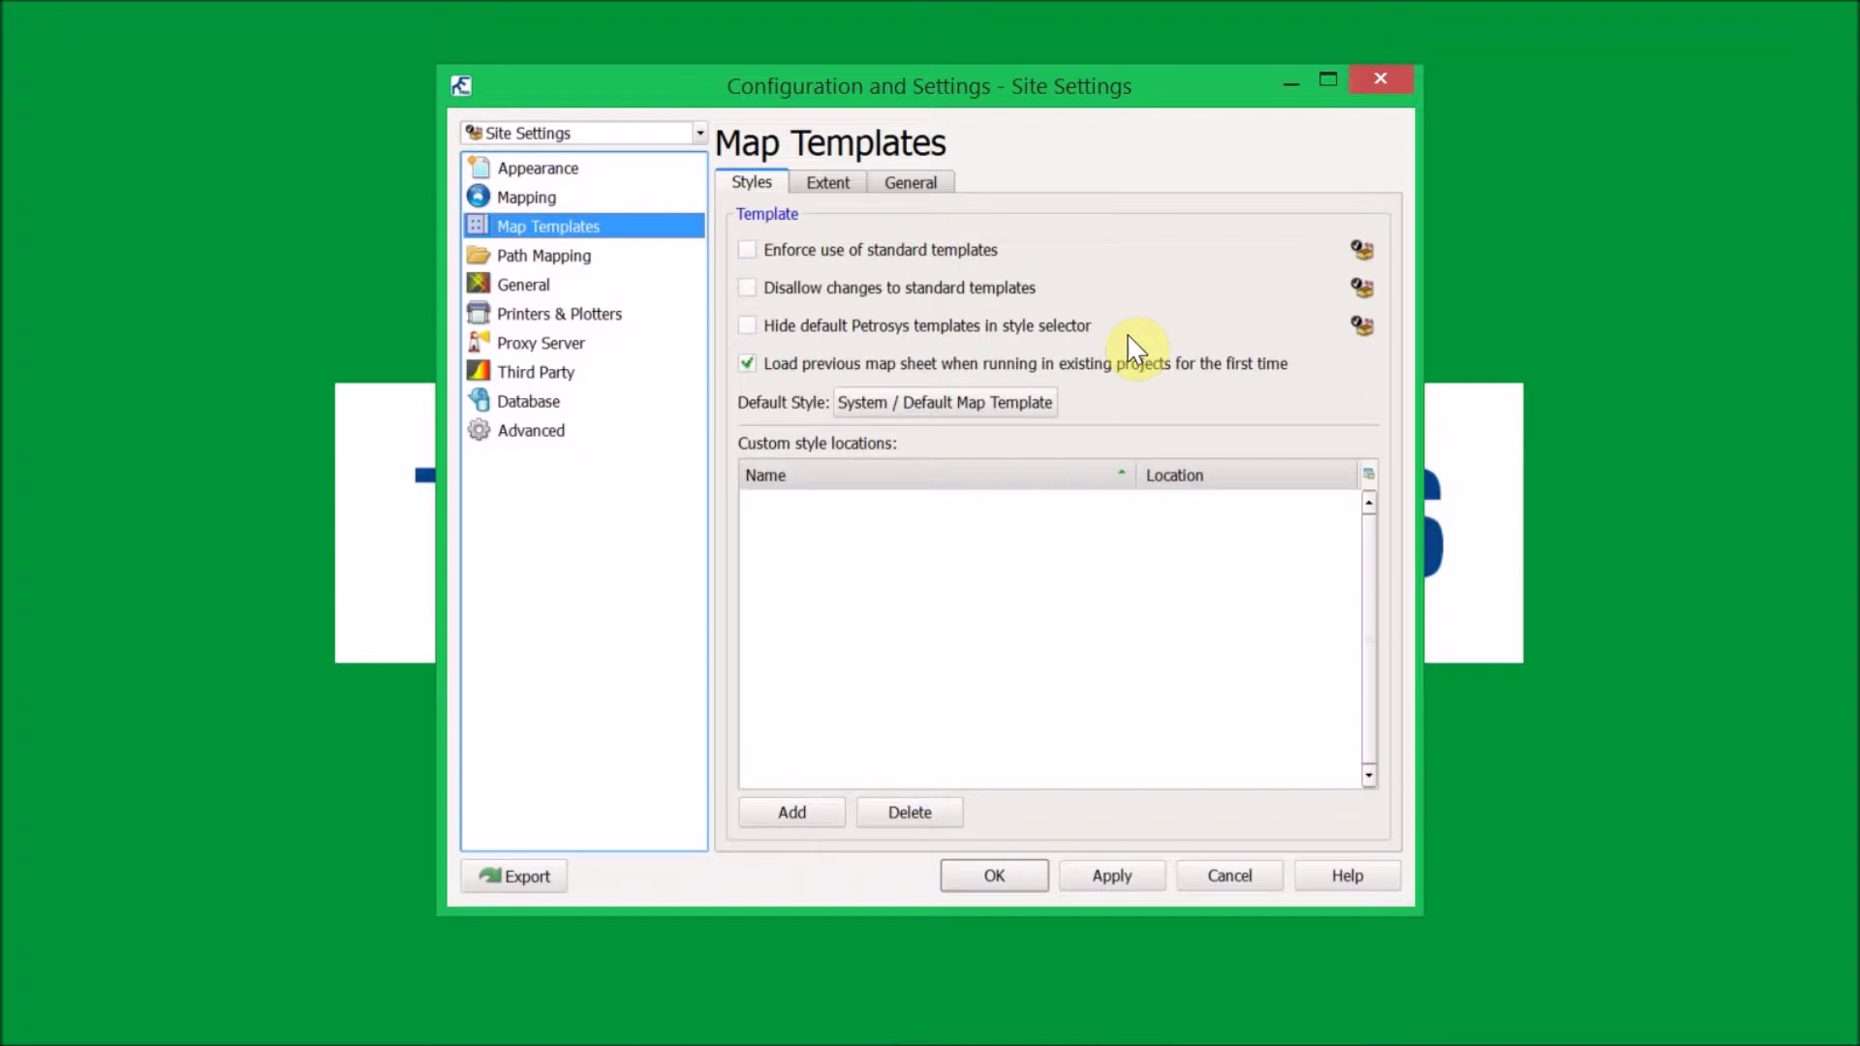
Turn on Enforce use of standard templates, then start and cancel adding a custom location
{"action": "left_click", "coordinate": [894, 300]}
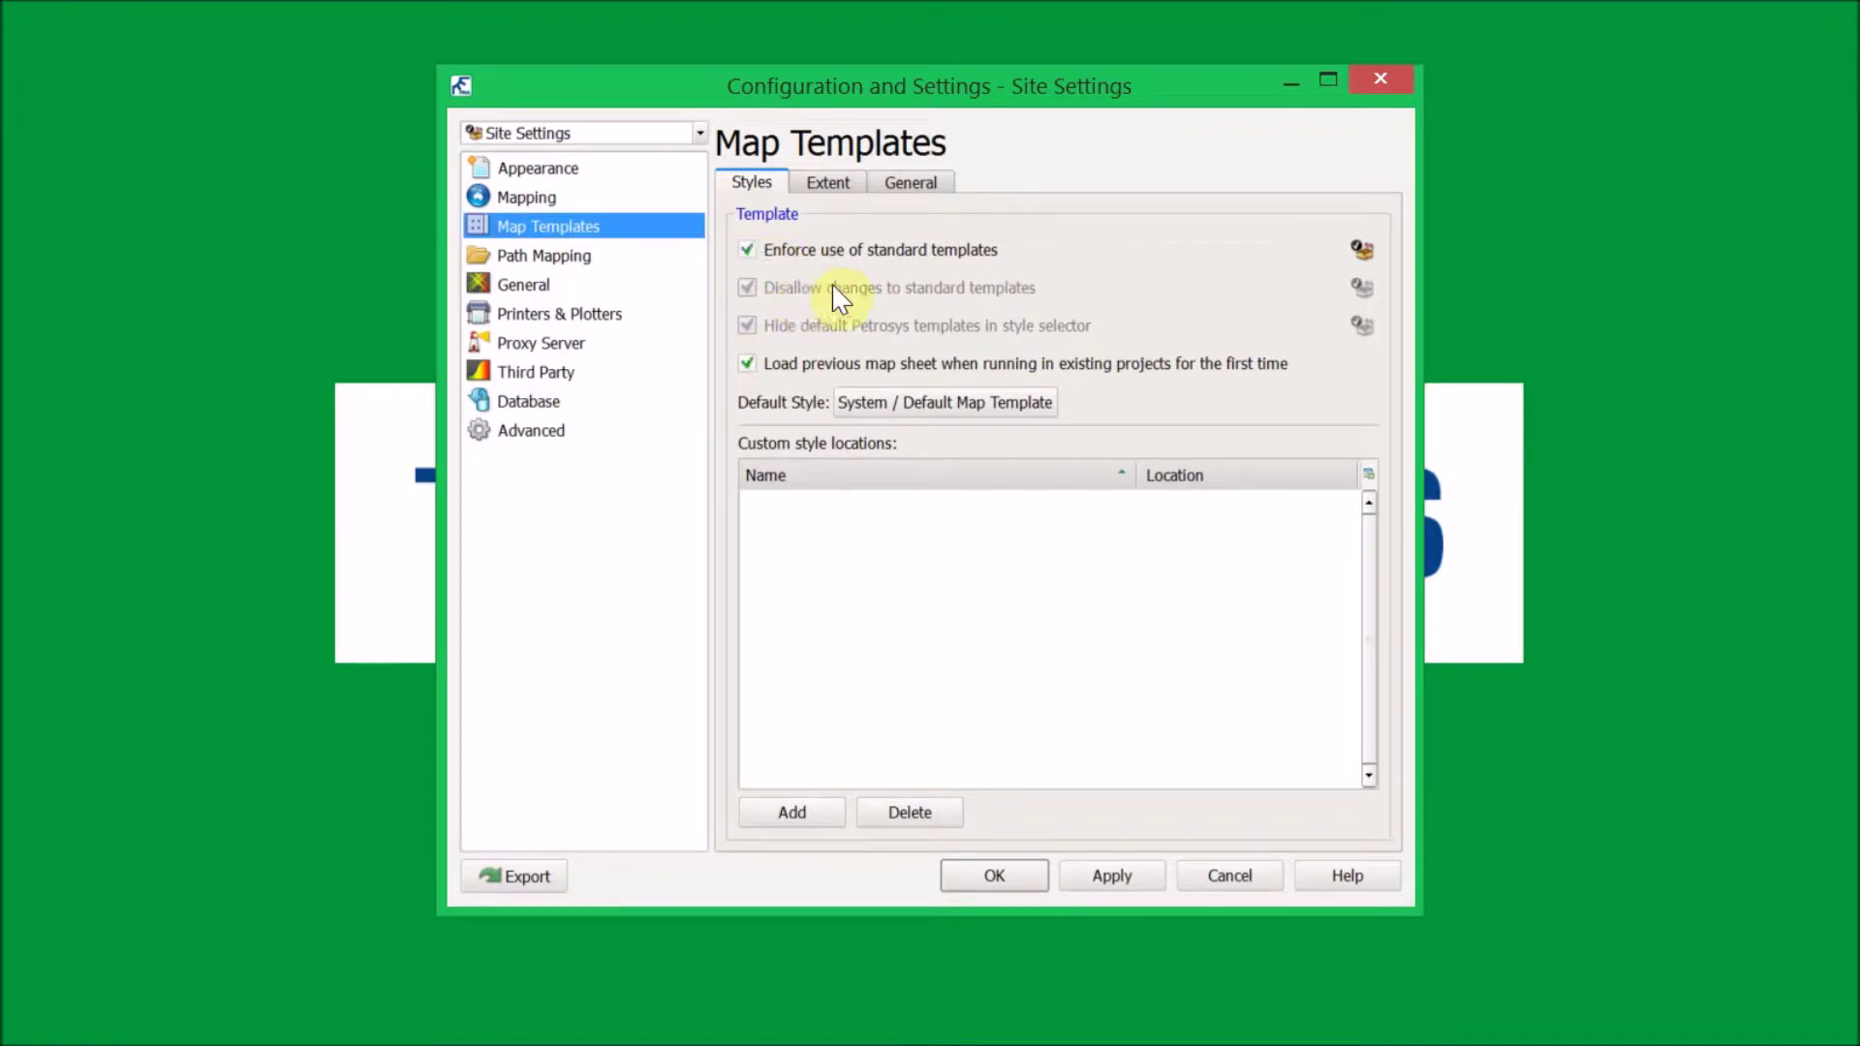
{"action": "left_click", "coordinate": [748, 249]}
{"action": "left_click", "coordinate": [748, 287]}
{"action": "left_click", "coordinate": [748, 288]}
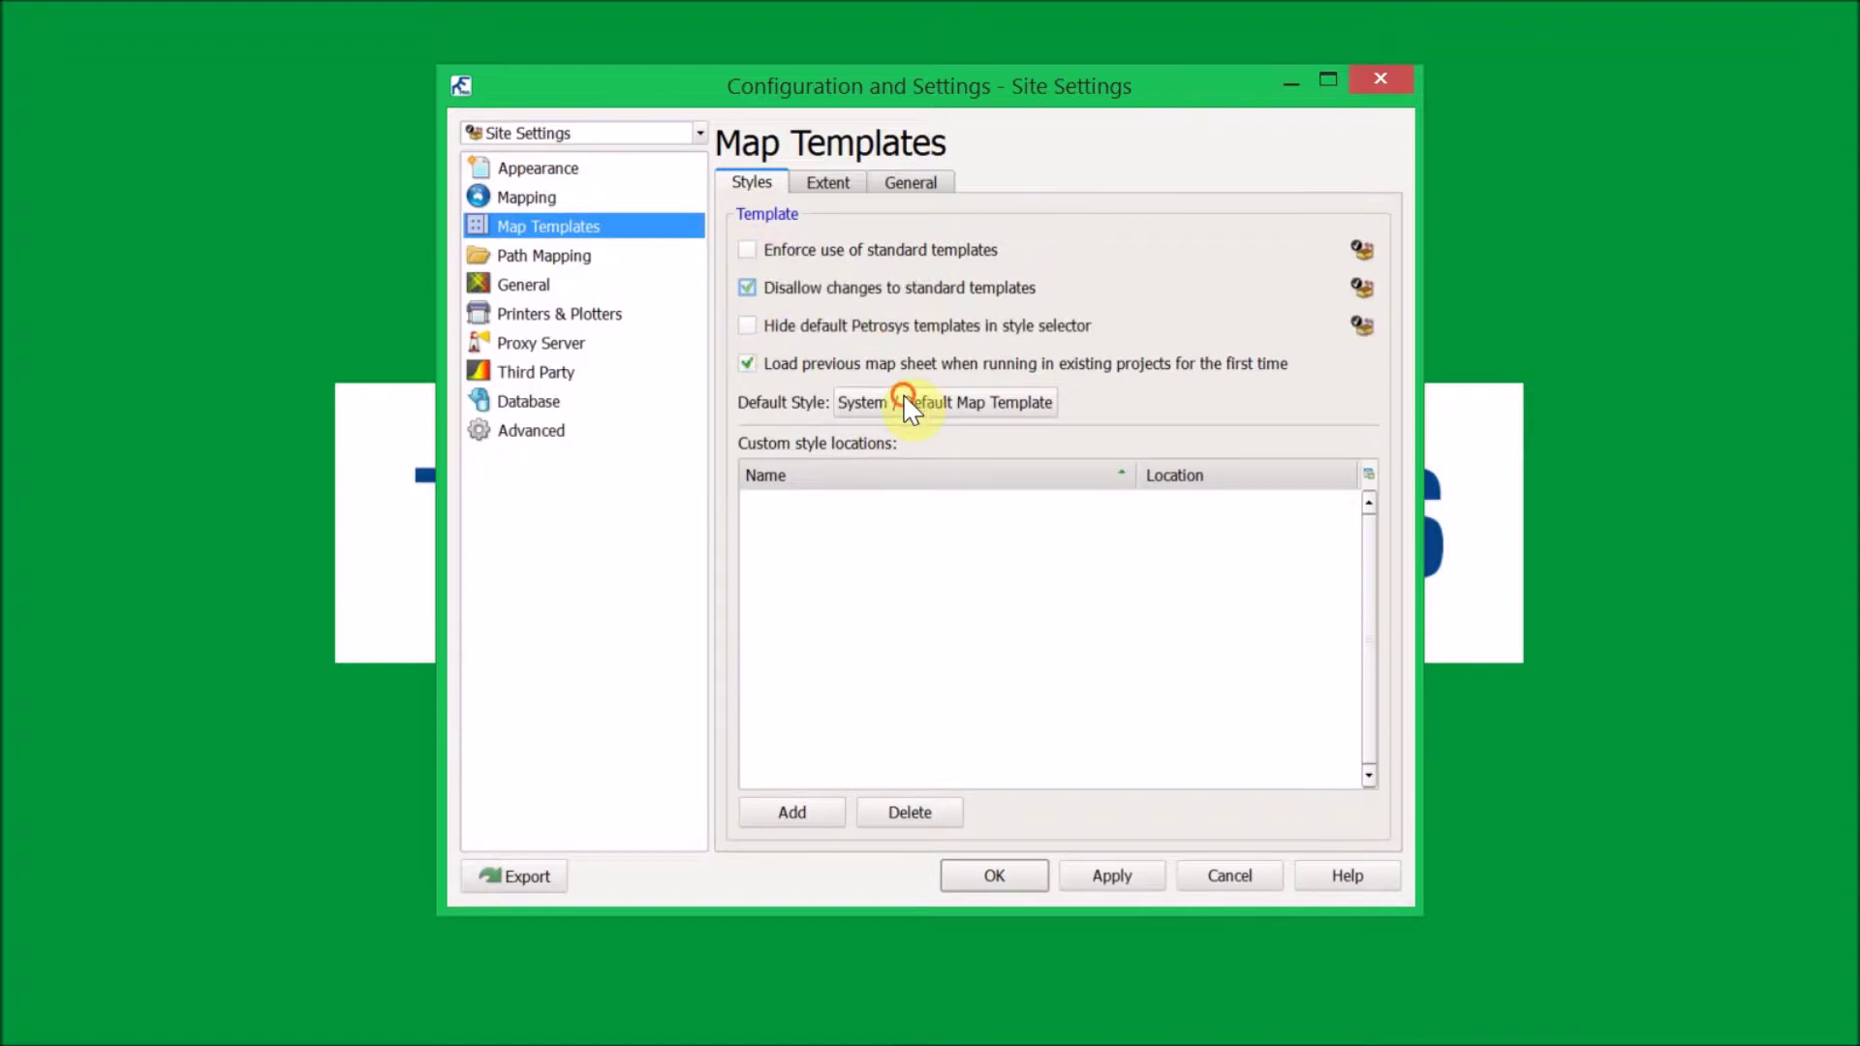
{"action": "left_click", "coordinate": [893, 292]}
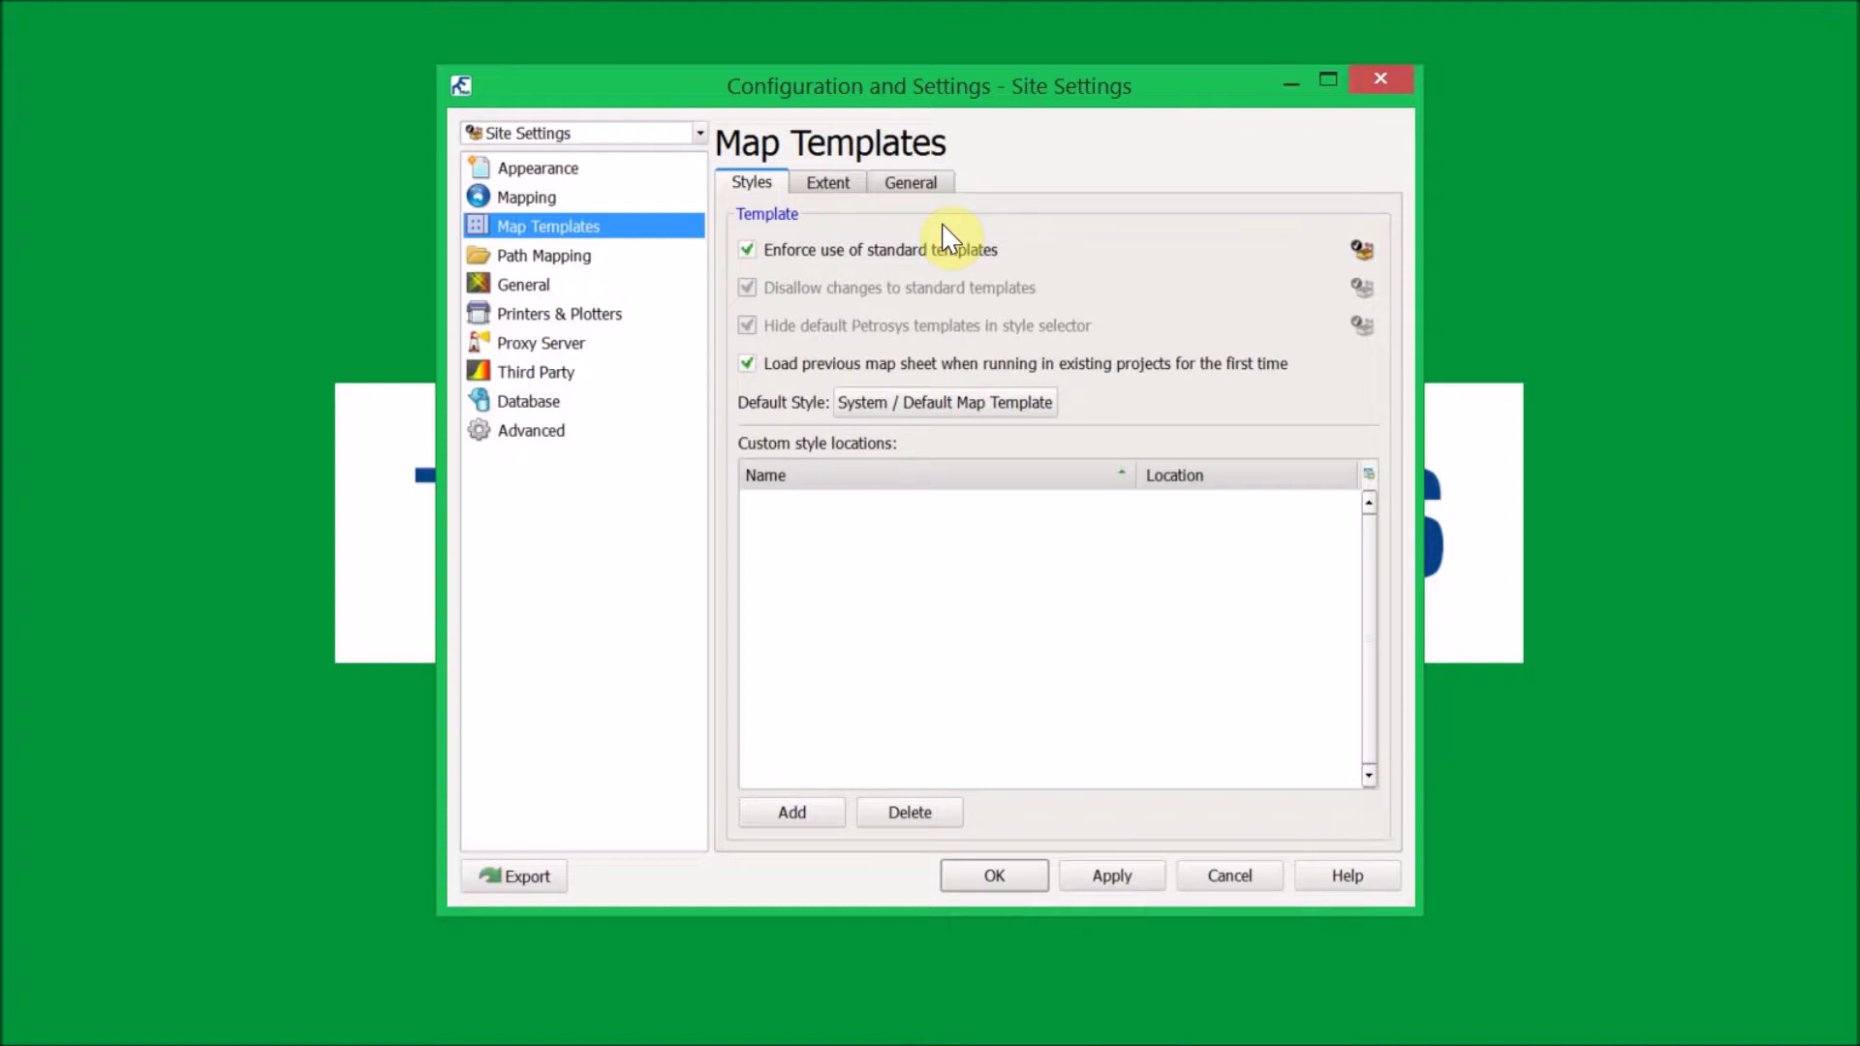
{"action": "left_click", "coordinate": [816, 813]}
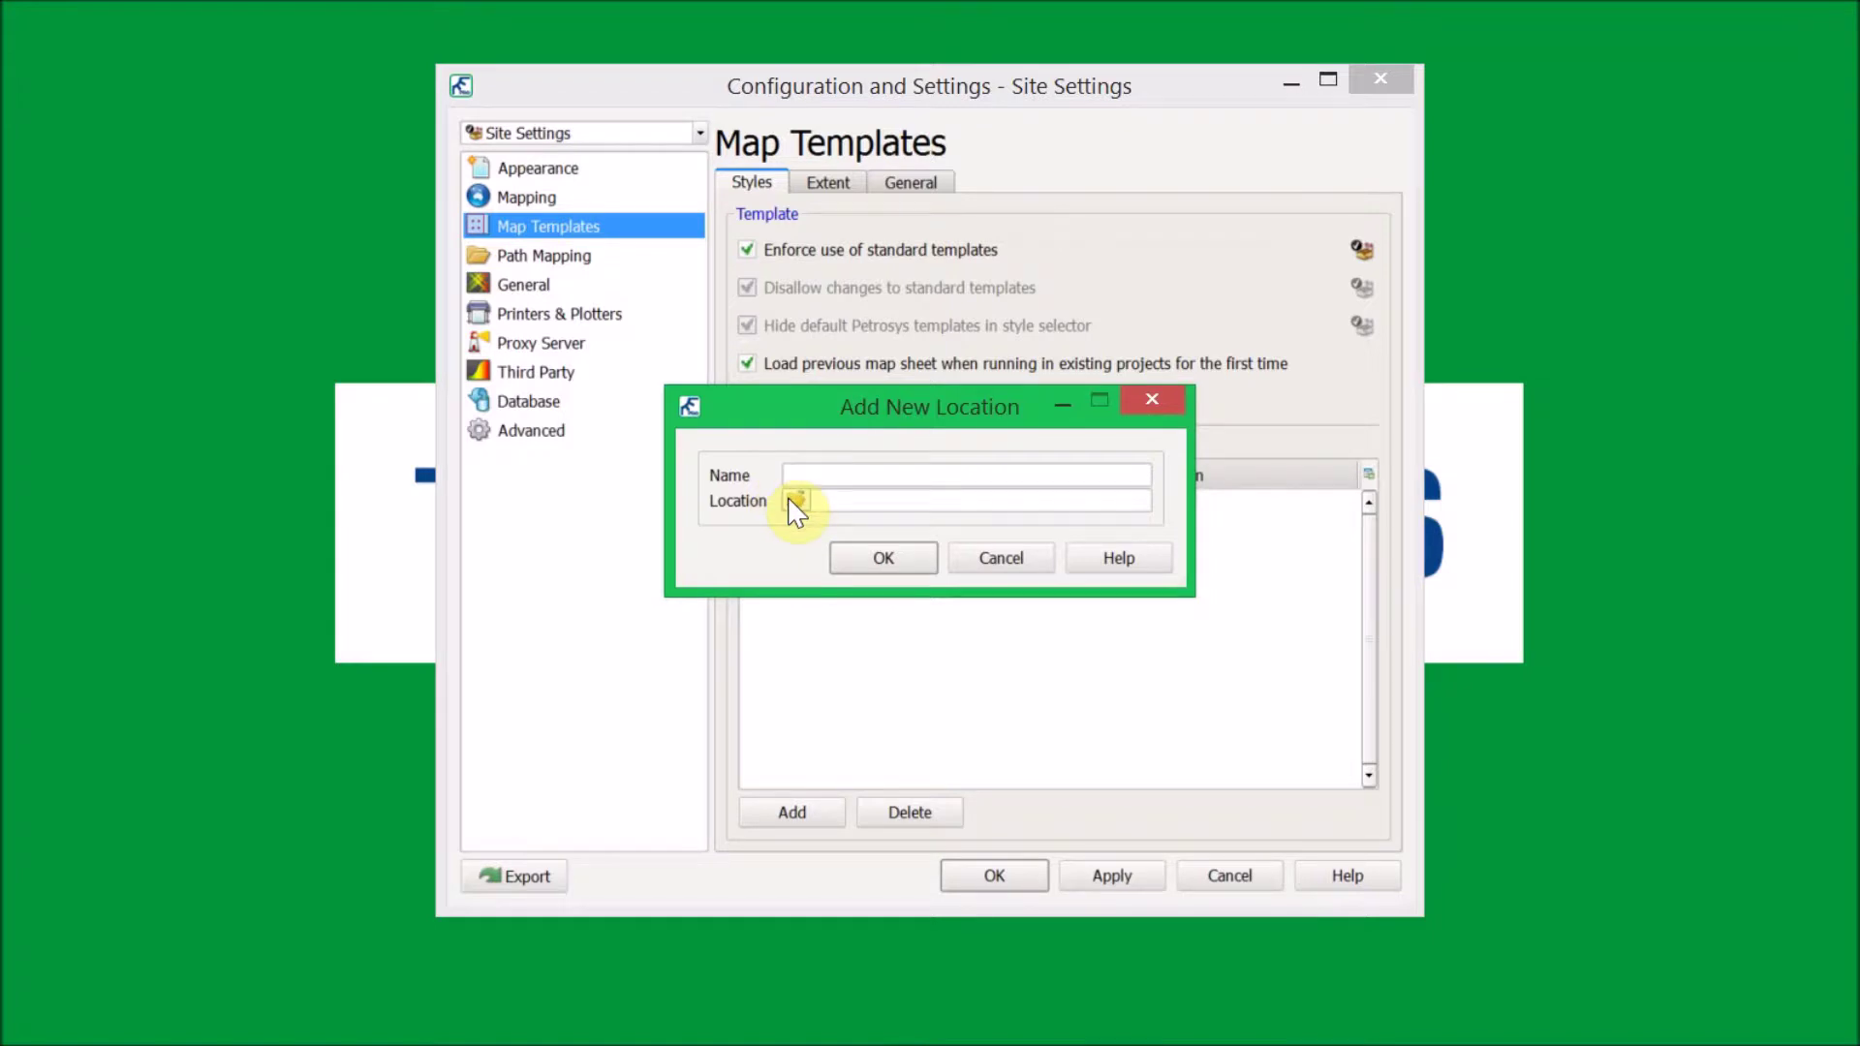
{"action": "left_click", "coordinate": [995, 571]}
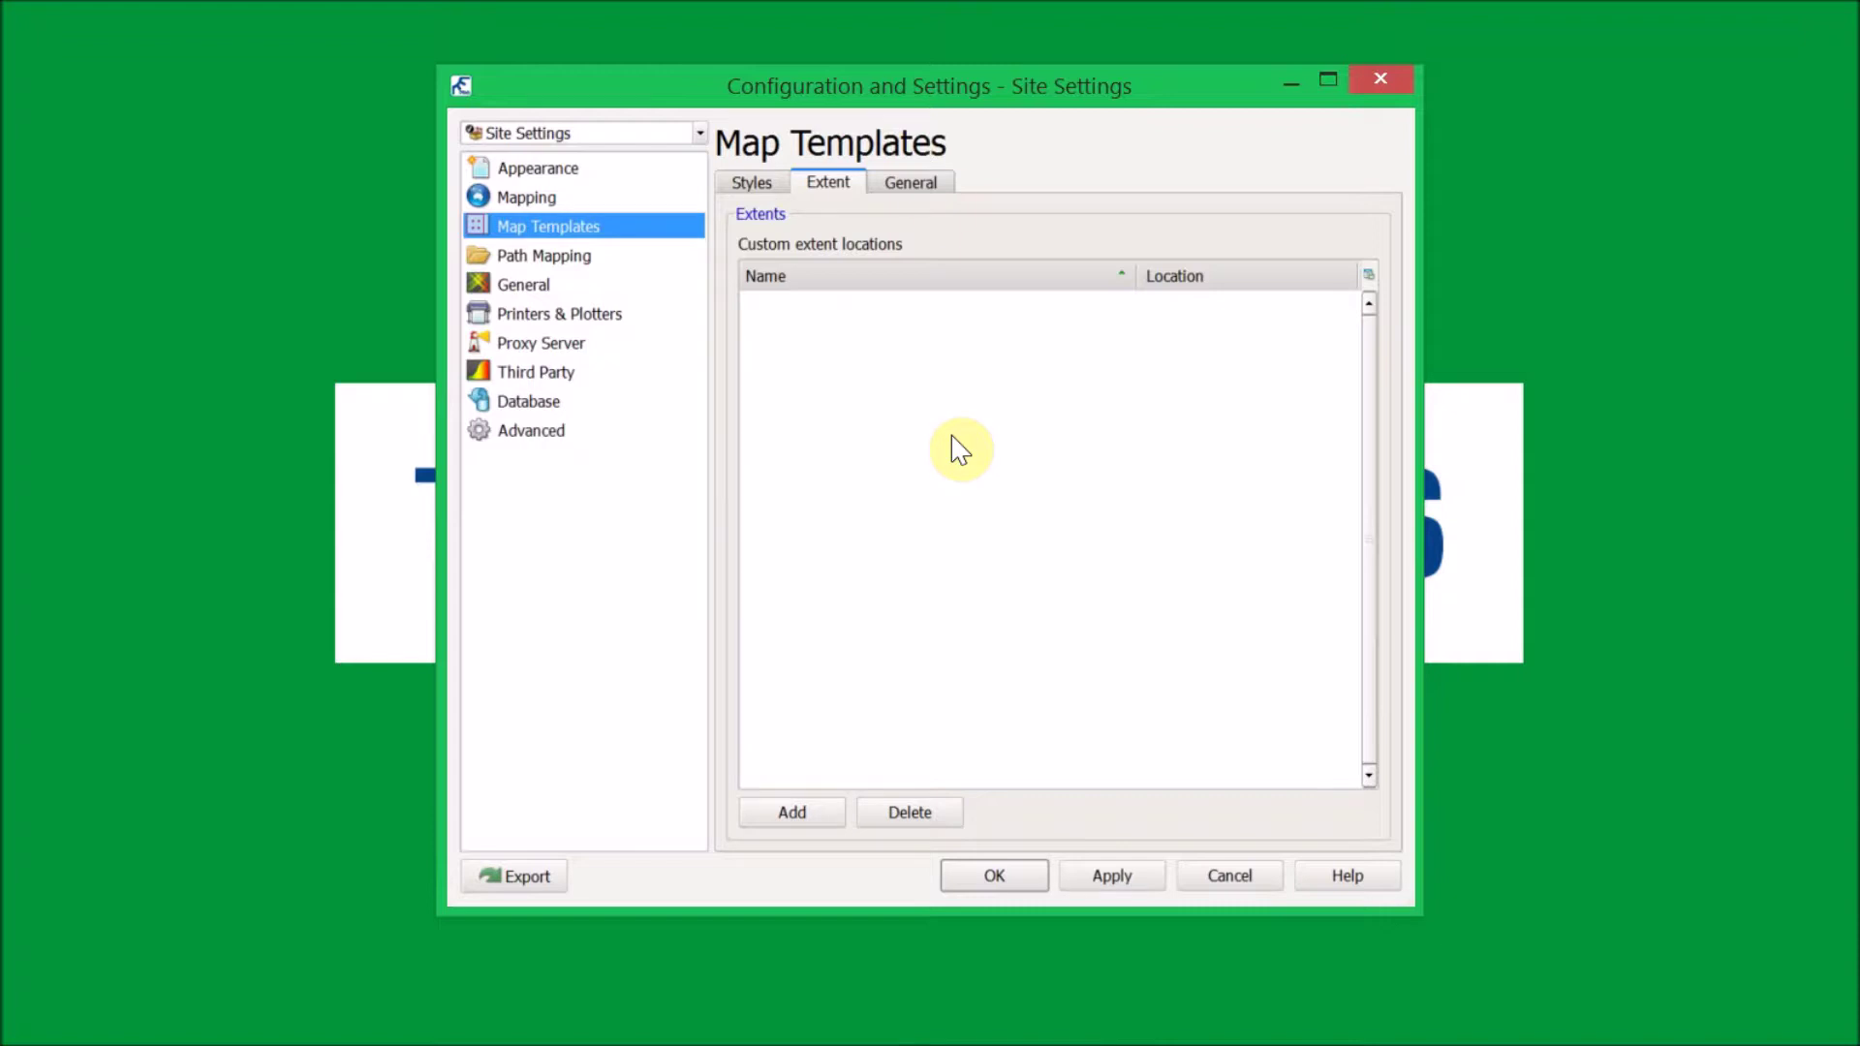
Review the General and Styles template tabs of the site-level Map Templates settings
{"action": "left_click", "coordinate": [925, 189]}
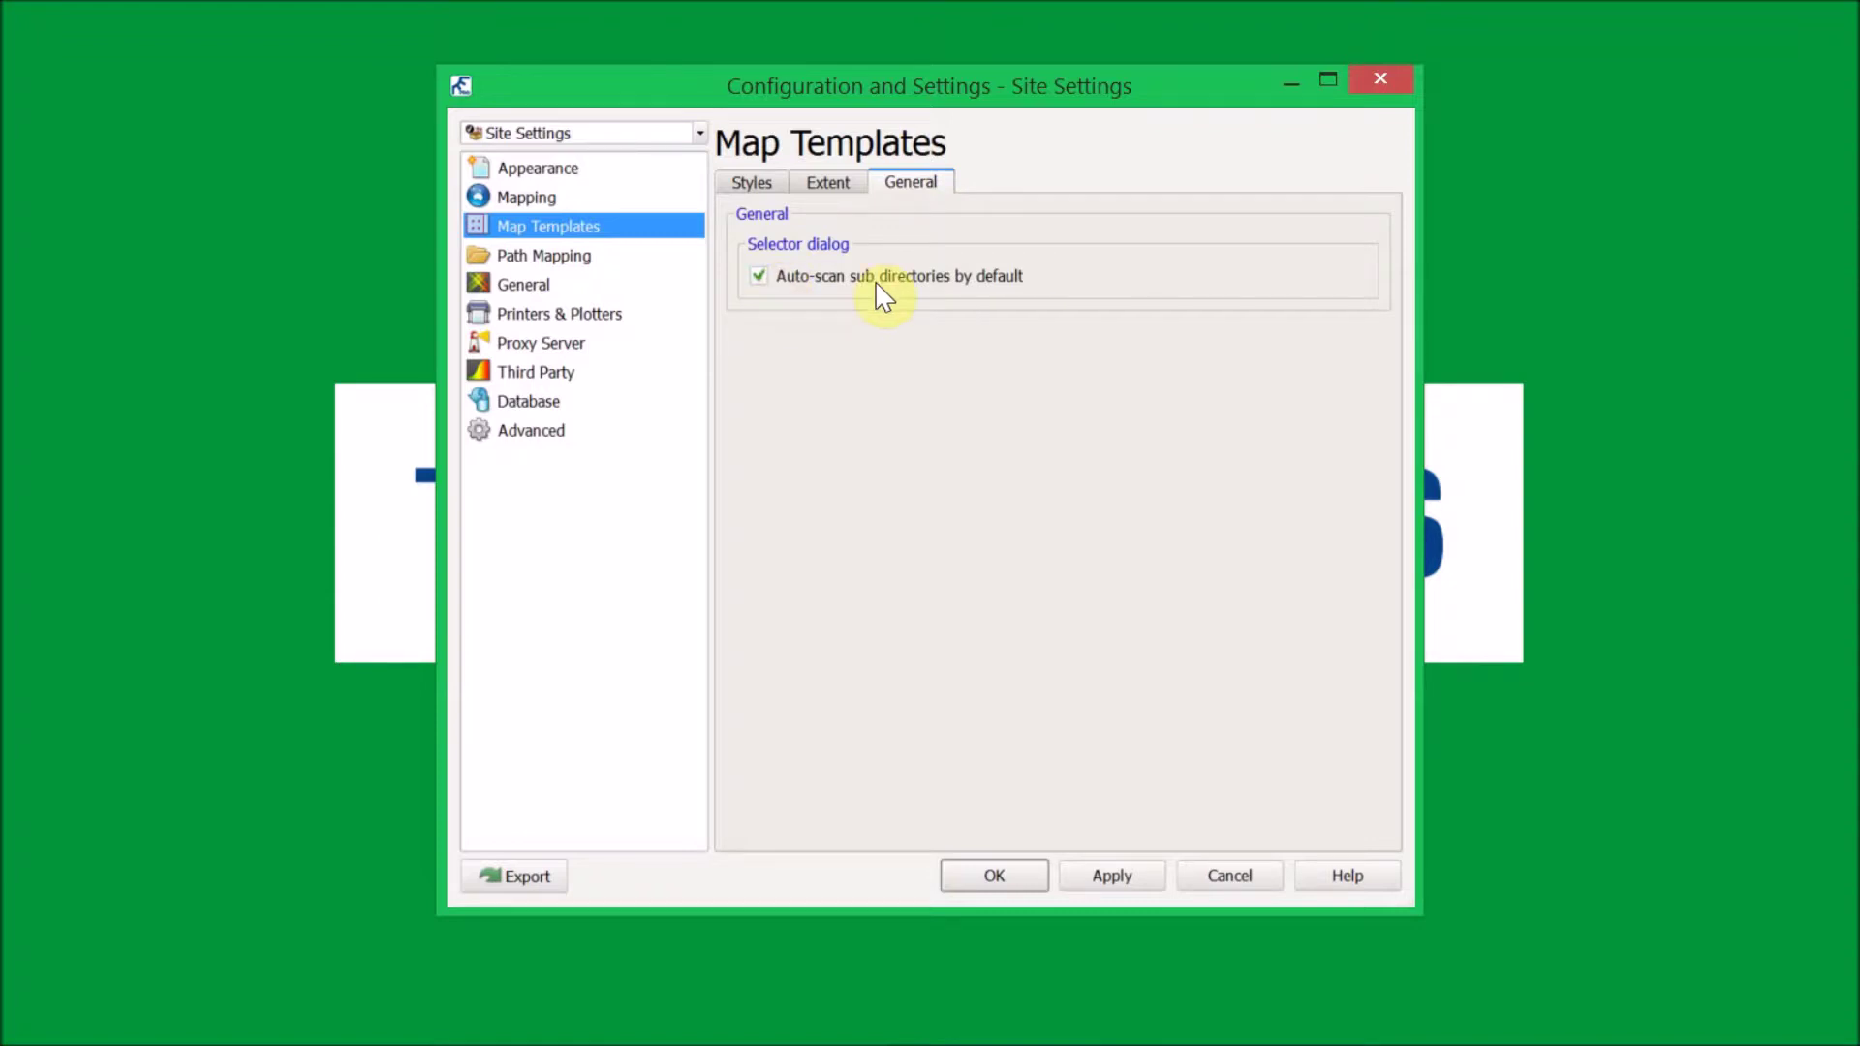
{"action": "left_click", "coordinate": [930, 218]}
{"action": "key", "text": "ctrl+Tab"}
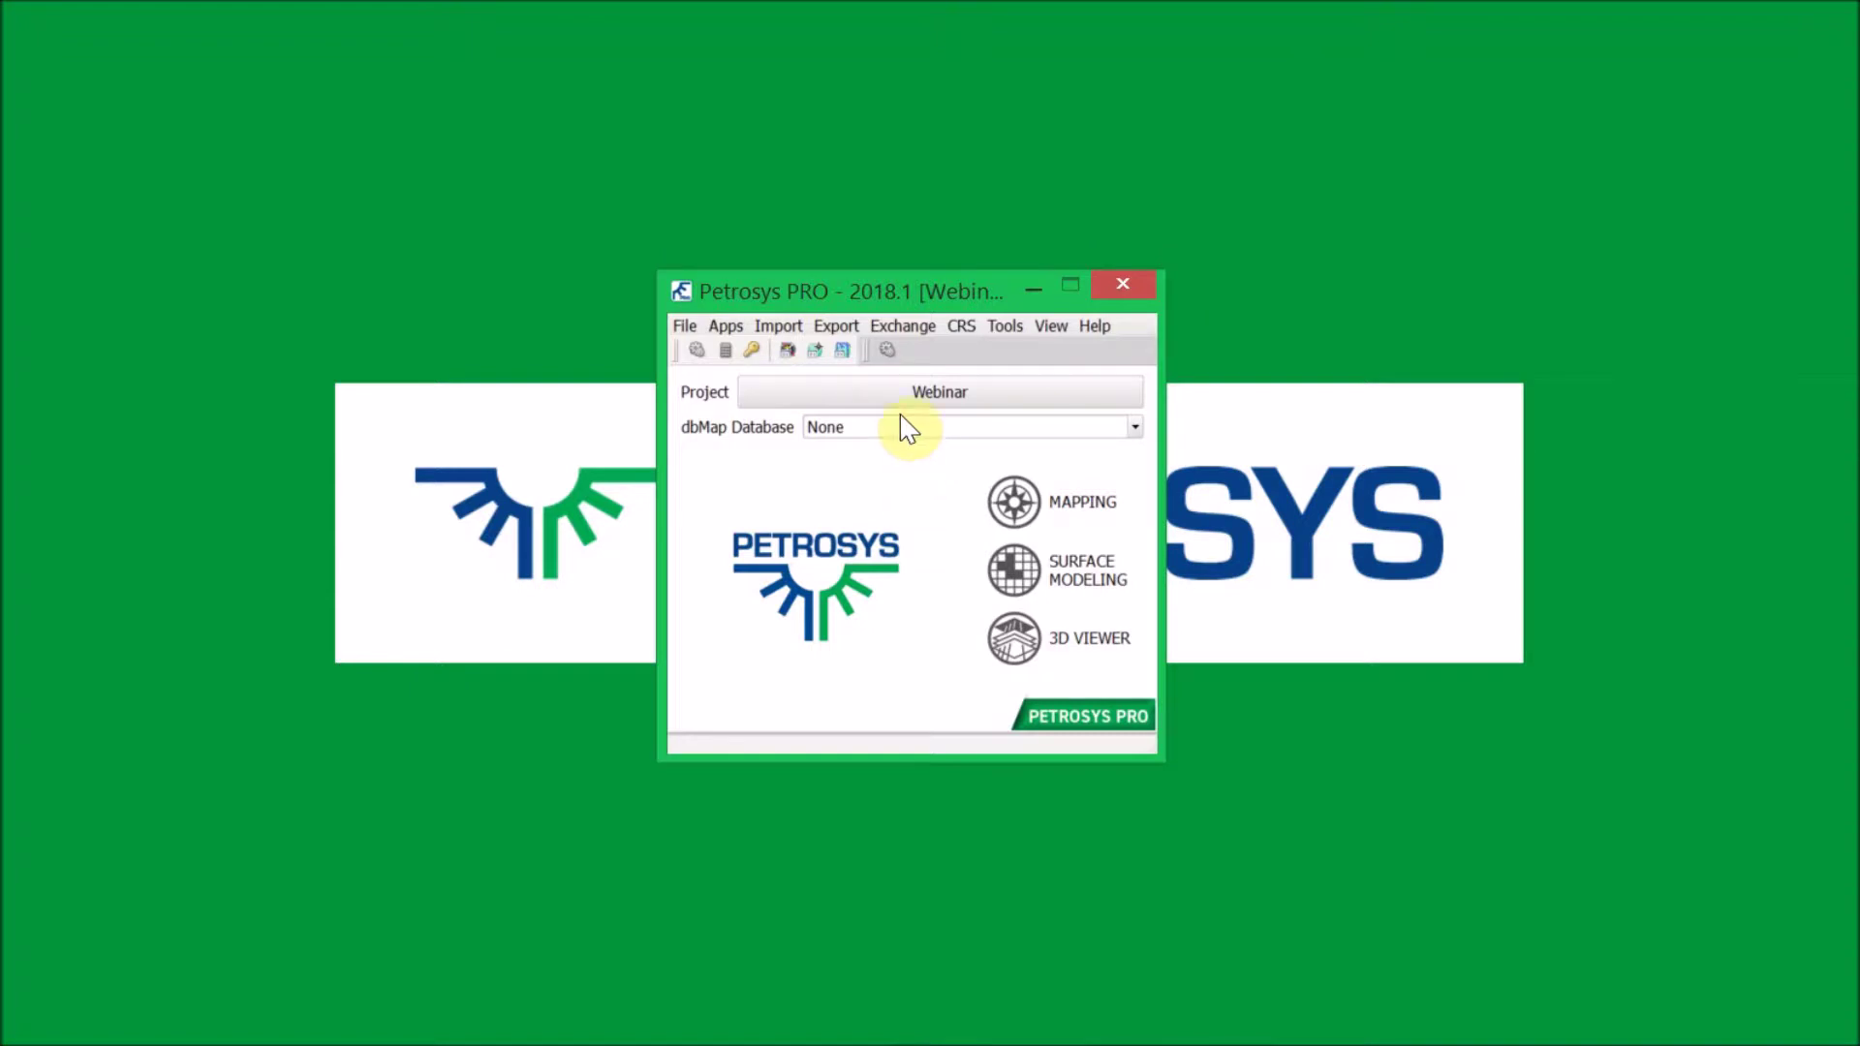
Open the Project Selector's Advanced > Administration dialog showing users and their groups
{"action": "left_click", "coordinate": [863, 395]}
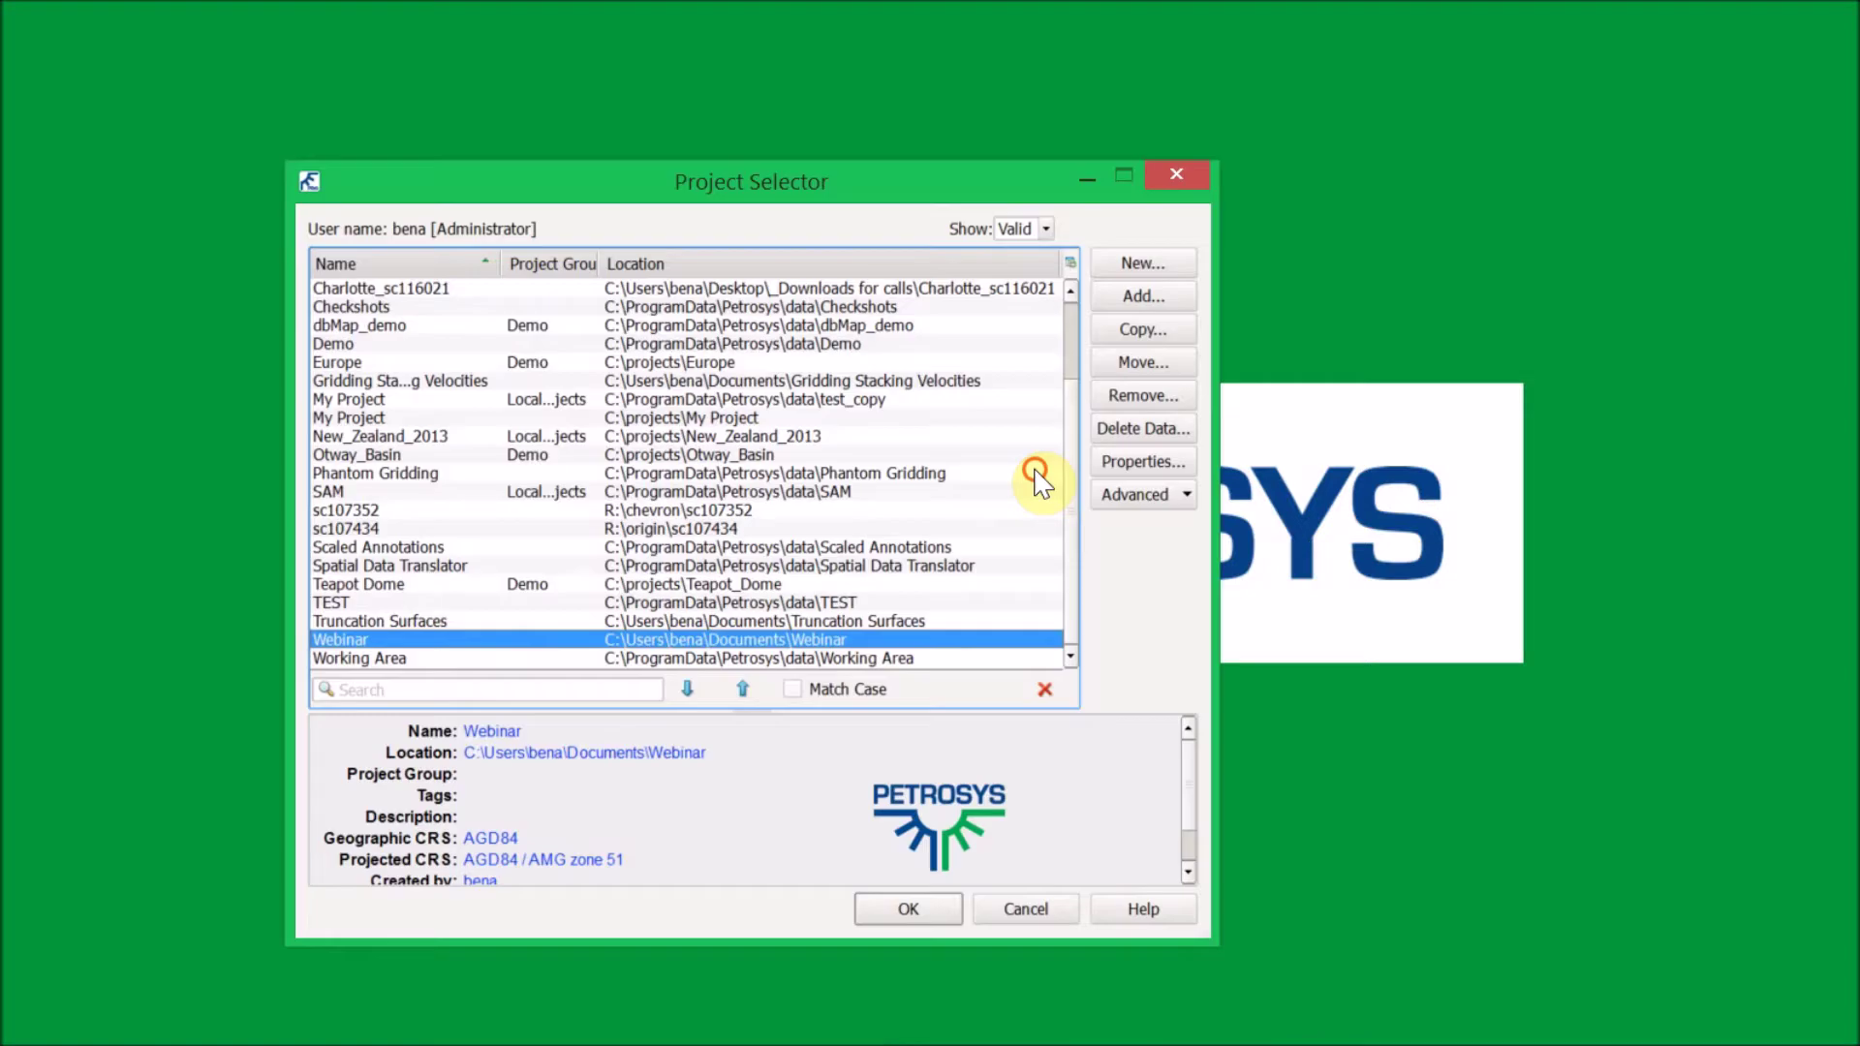
{"action": "left_click", "coordinate": [1418, 602]}
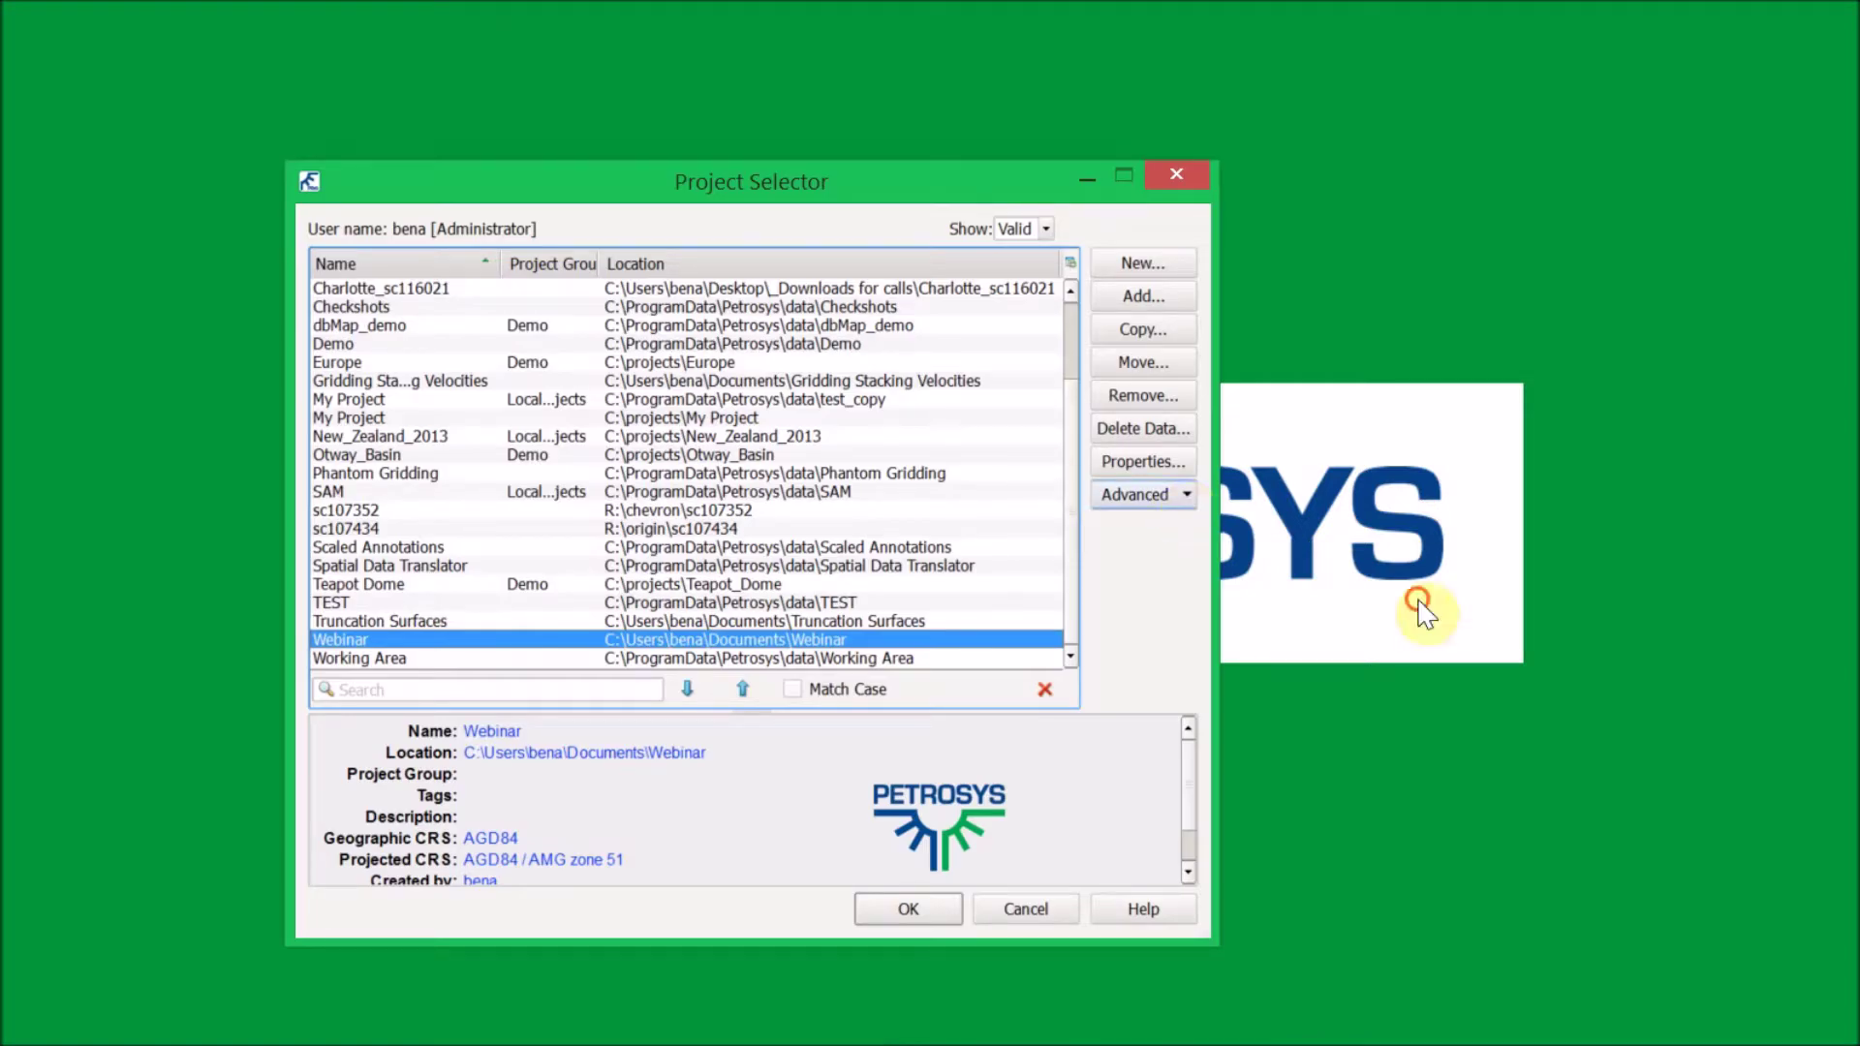
{"action": "left_click", "coordinate": [1186, 494]}
{"action": "left_click", "coordinate": [1240, 524]}
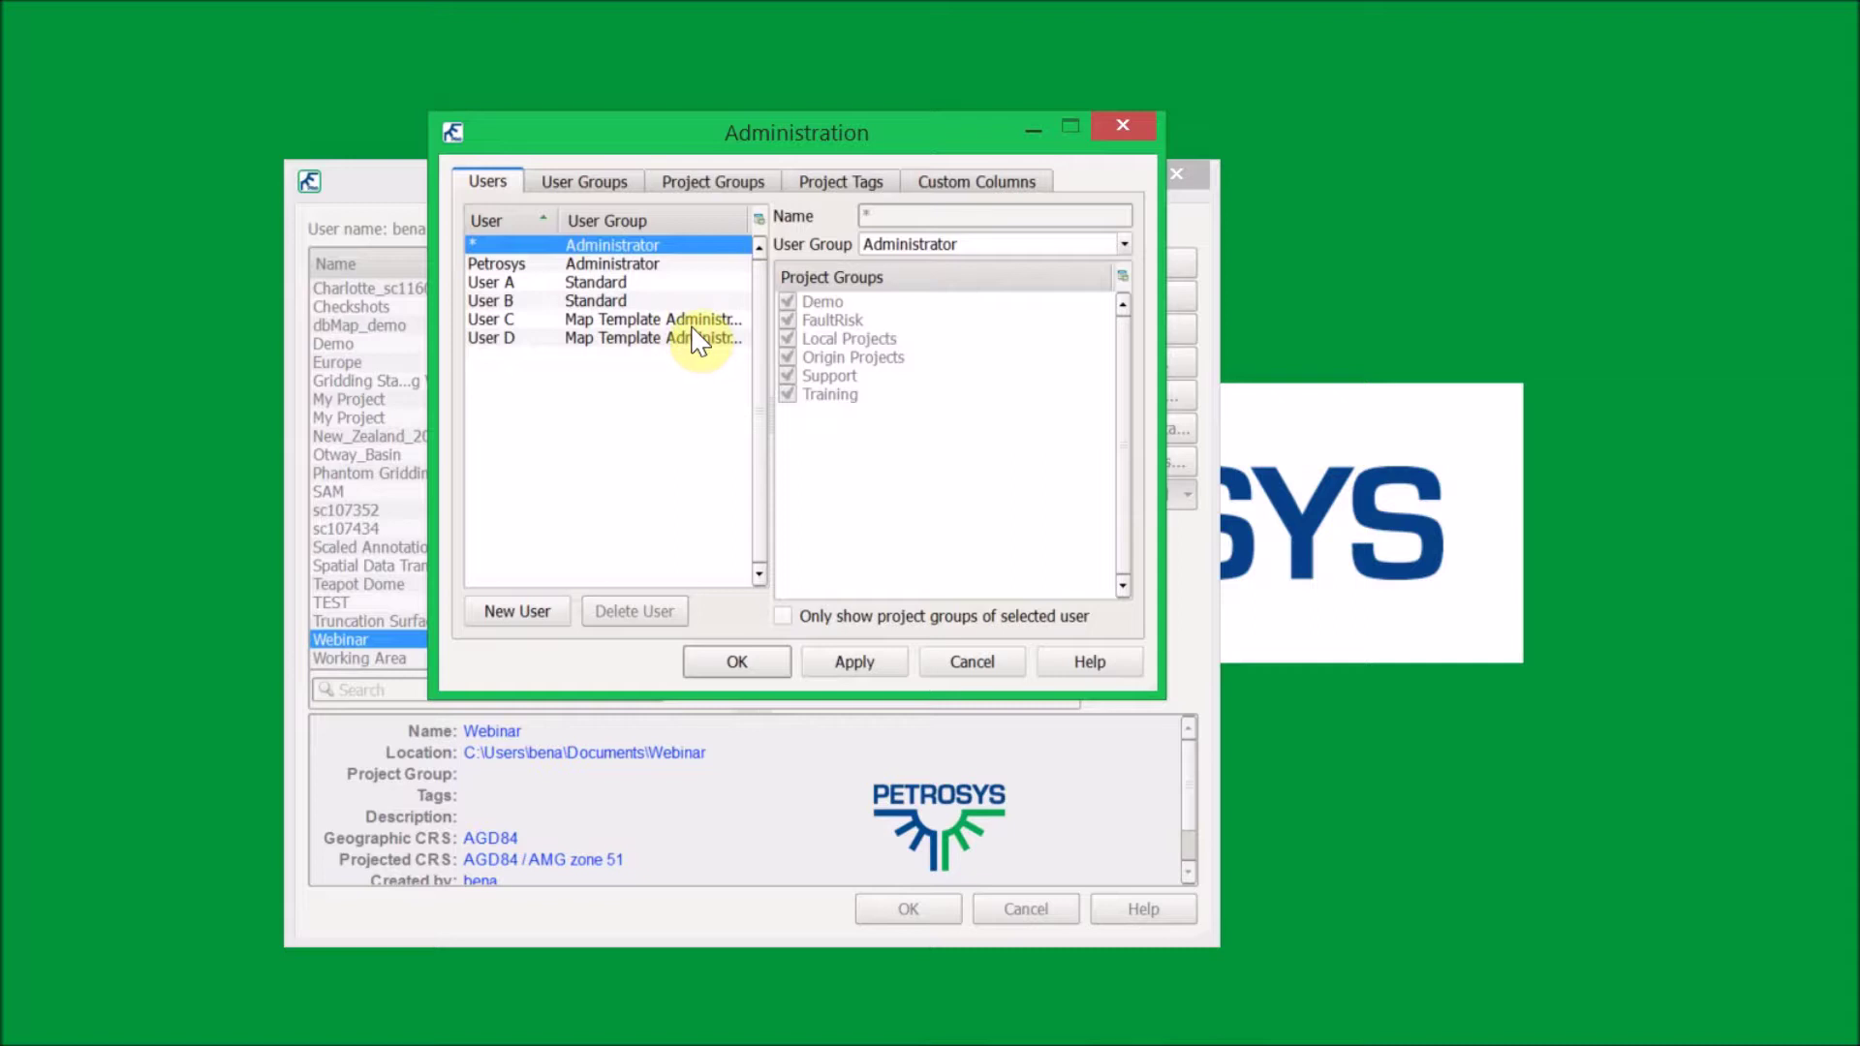
Inspect the permissions of the Map Template Administrators and Standard user groups
{"action": "left_click", "coordinate": [581, 184]}
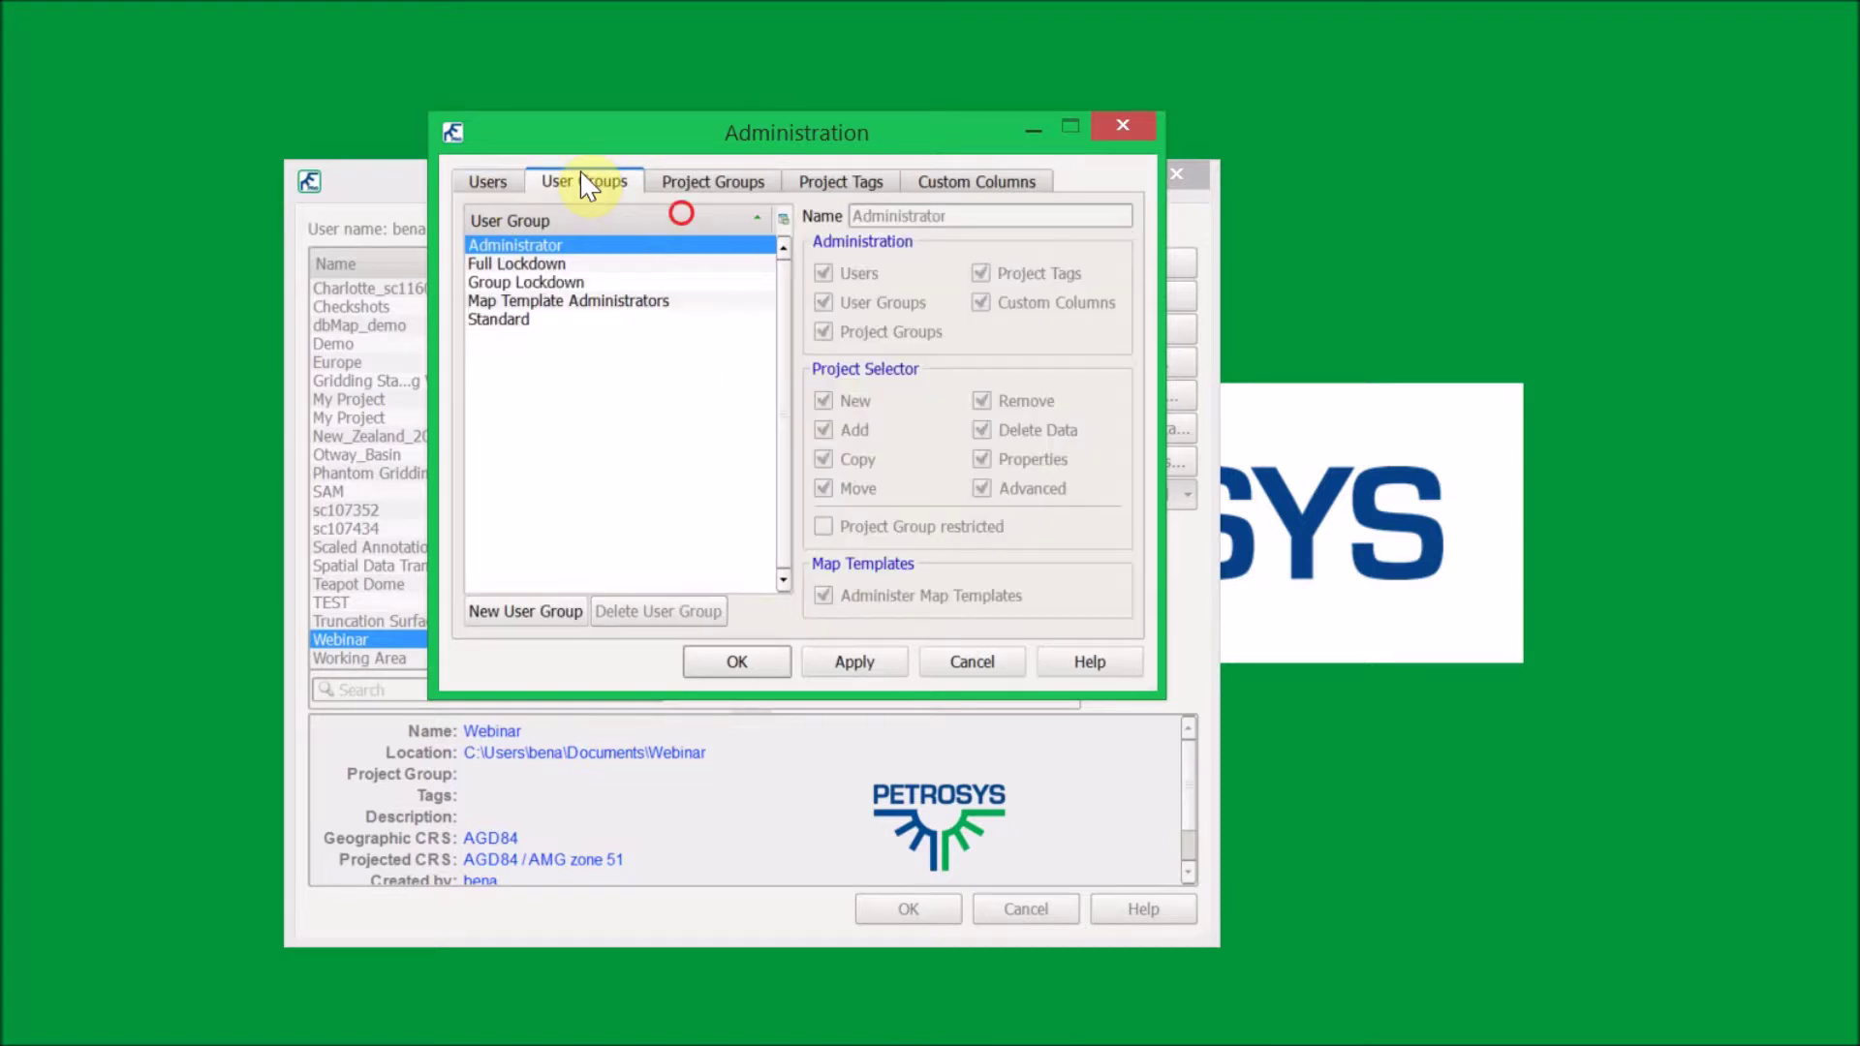
{"action": "left_click", "coordinate": [542, 302]}
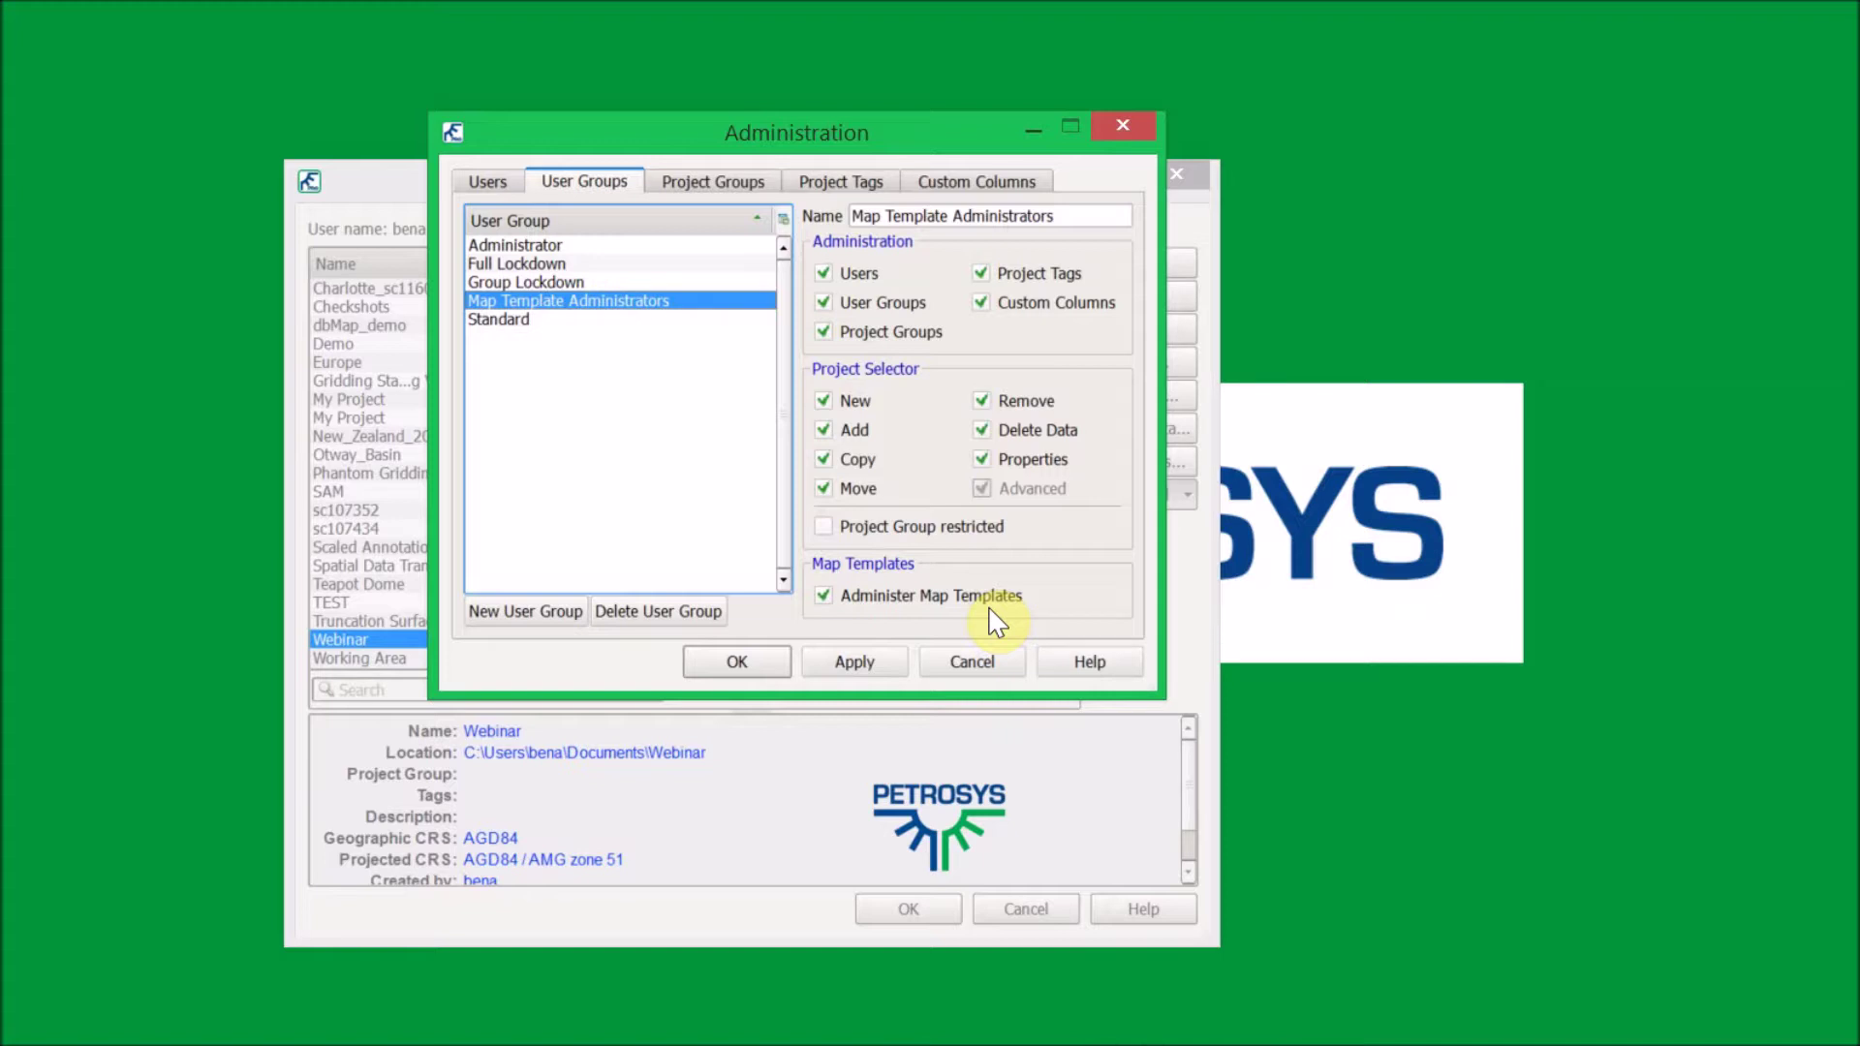
{"action": "left_click", "coordinate": [684, 382]}
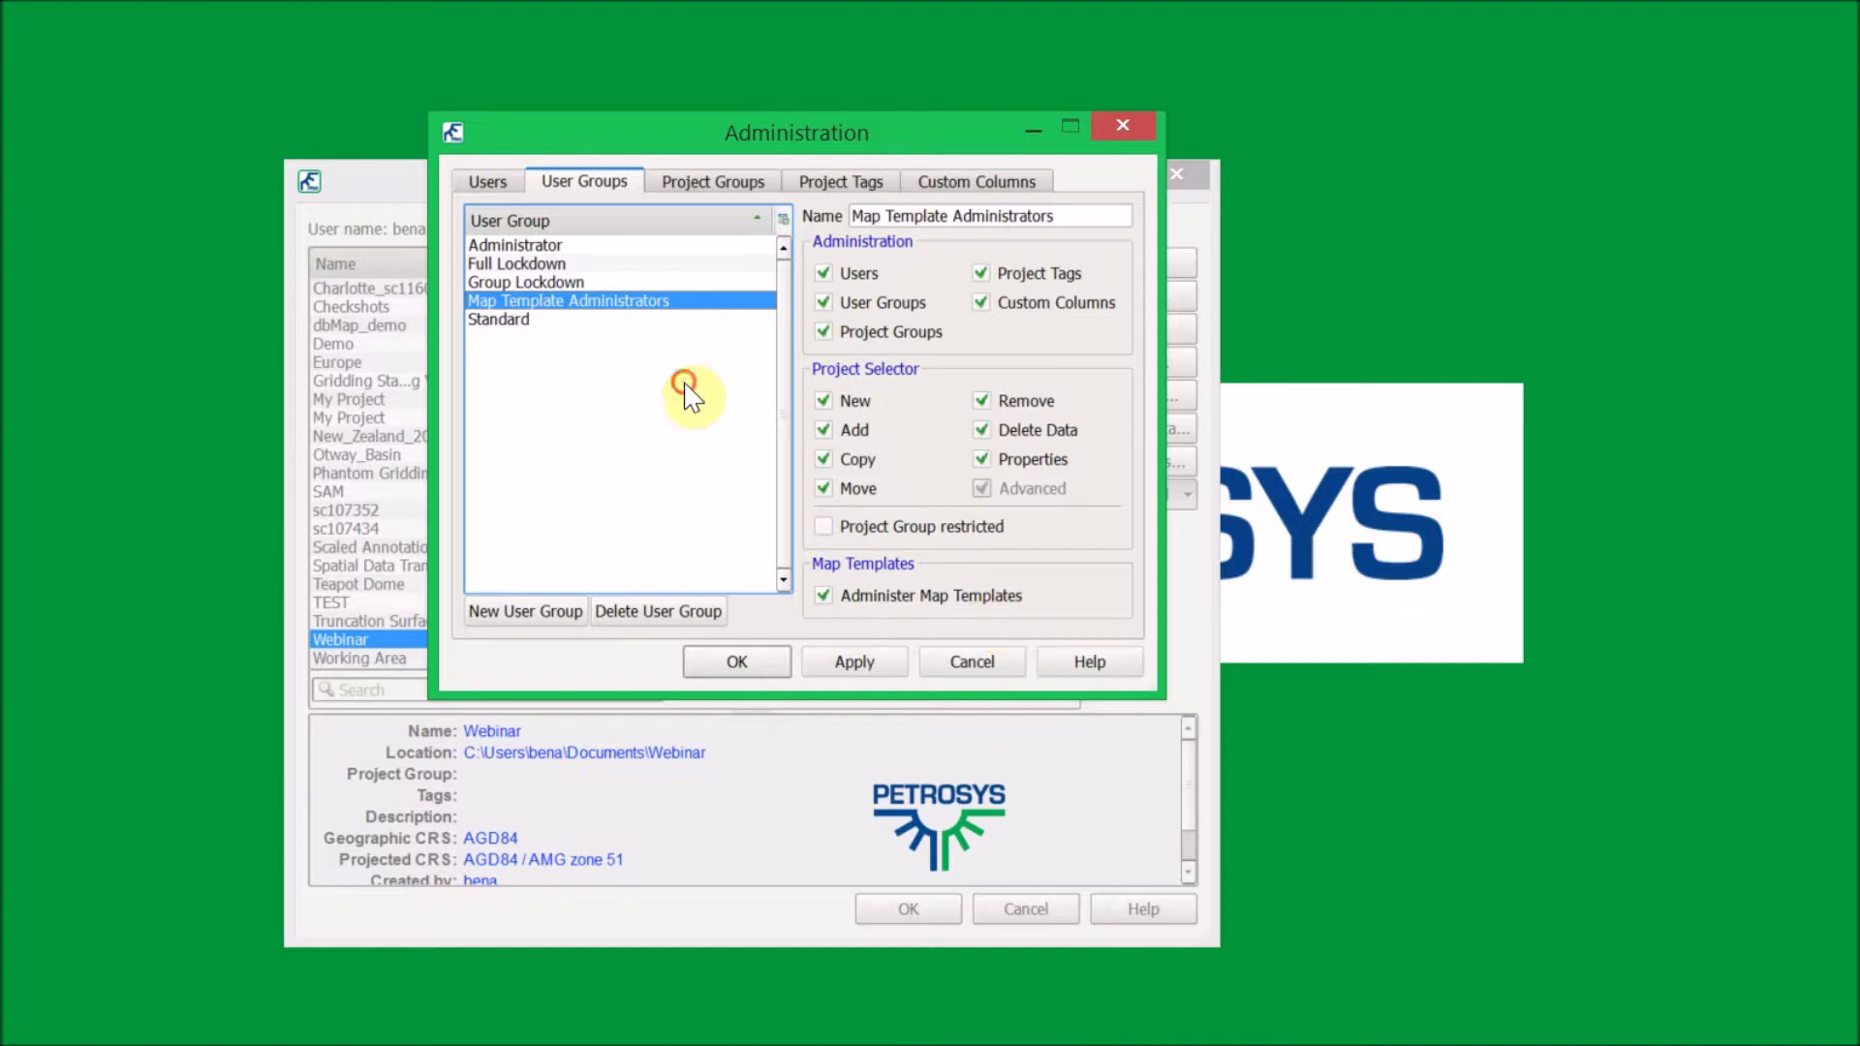
{"action": "key", "text": "Down"}
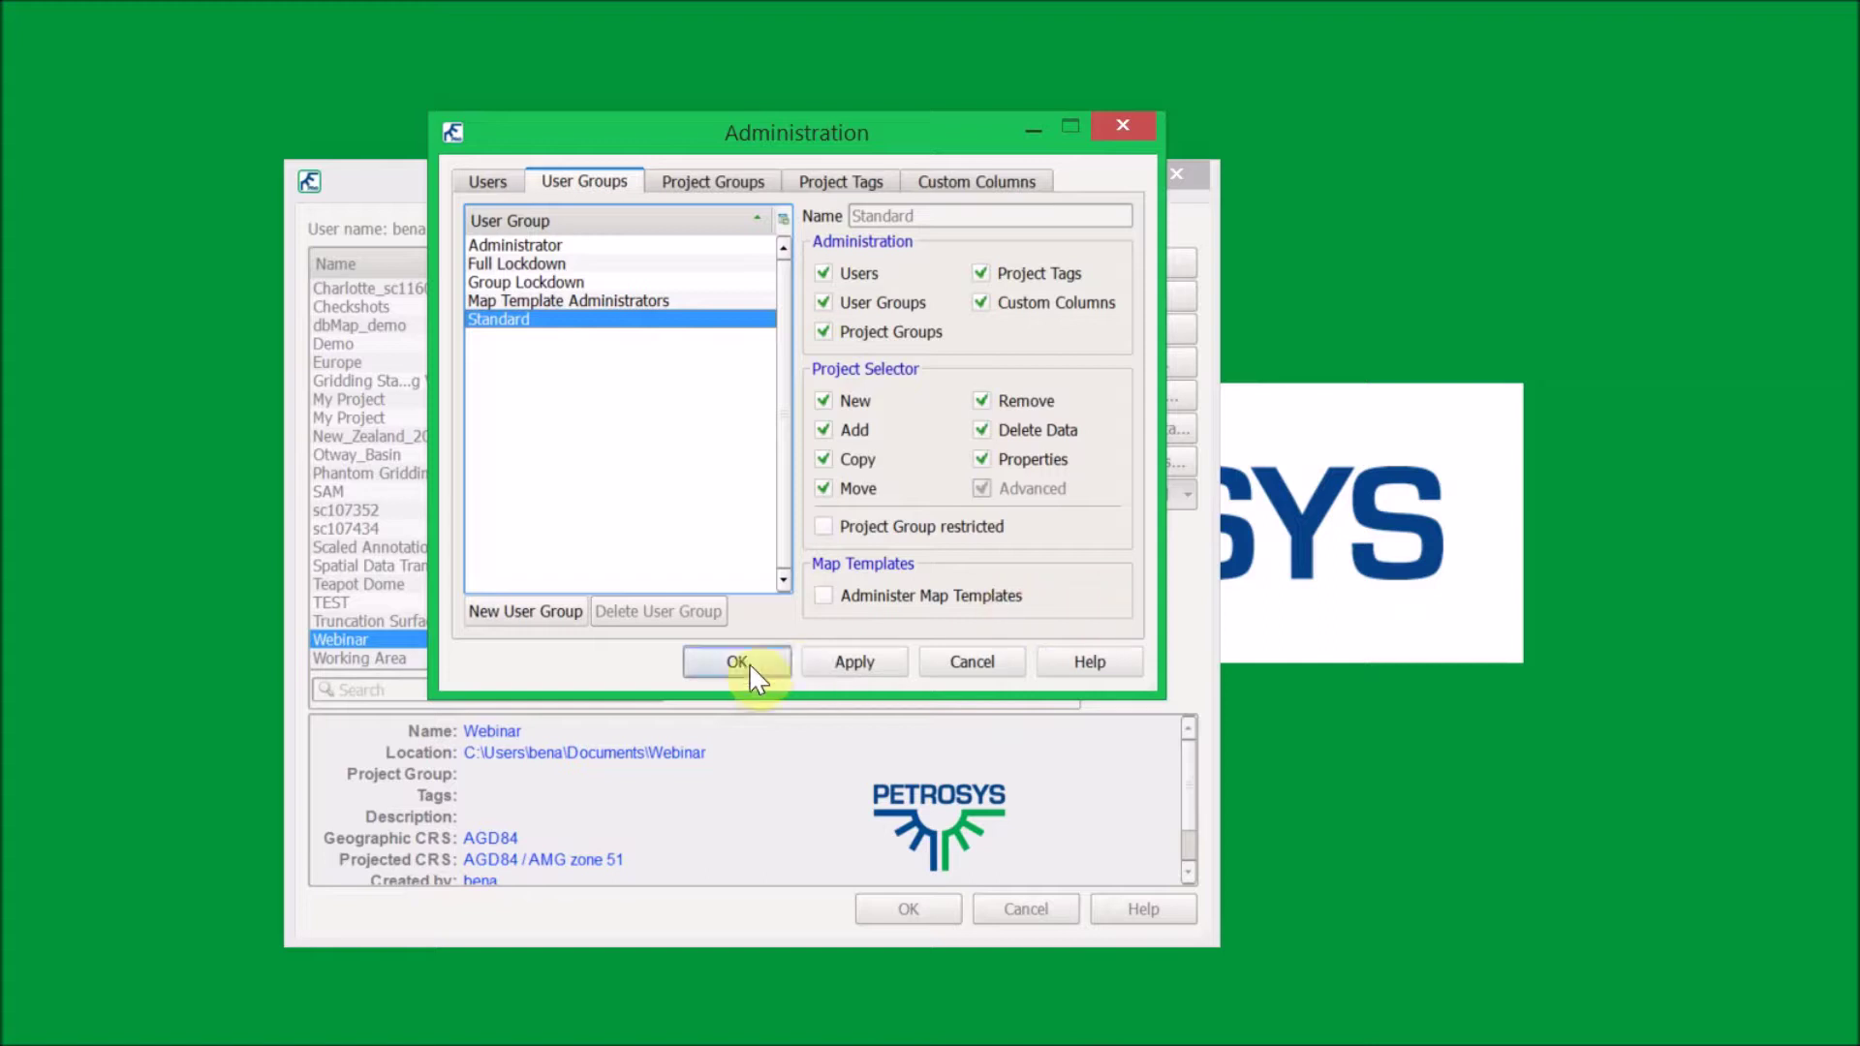
Allow Standard users to administer map templates, apply it, and close Administration
{"action": "left_click", "coordinate": [488, 181]}
{"action": "left_click", "coordinate": [564, 184]}
{"action": "left_click", "coordinate": [824, 595]}
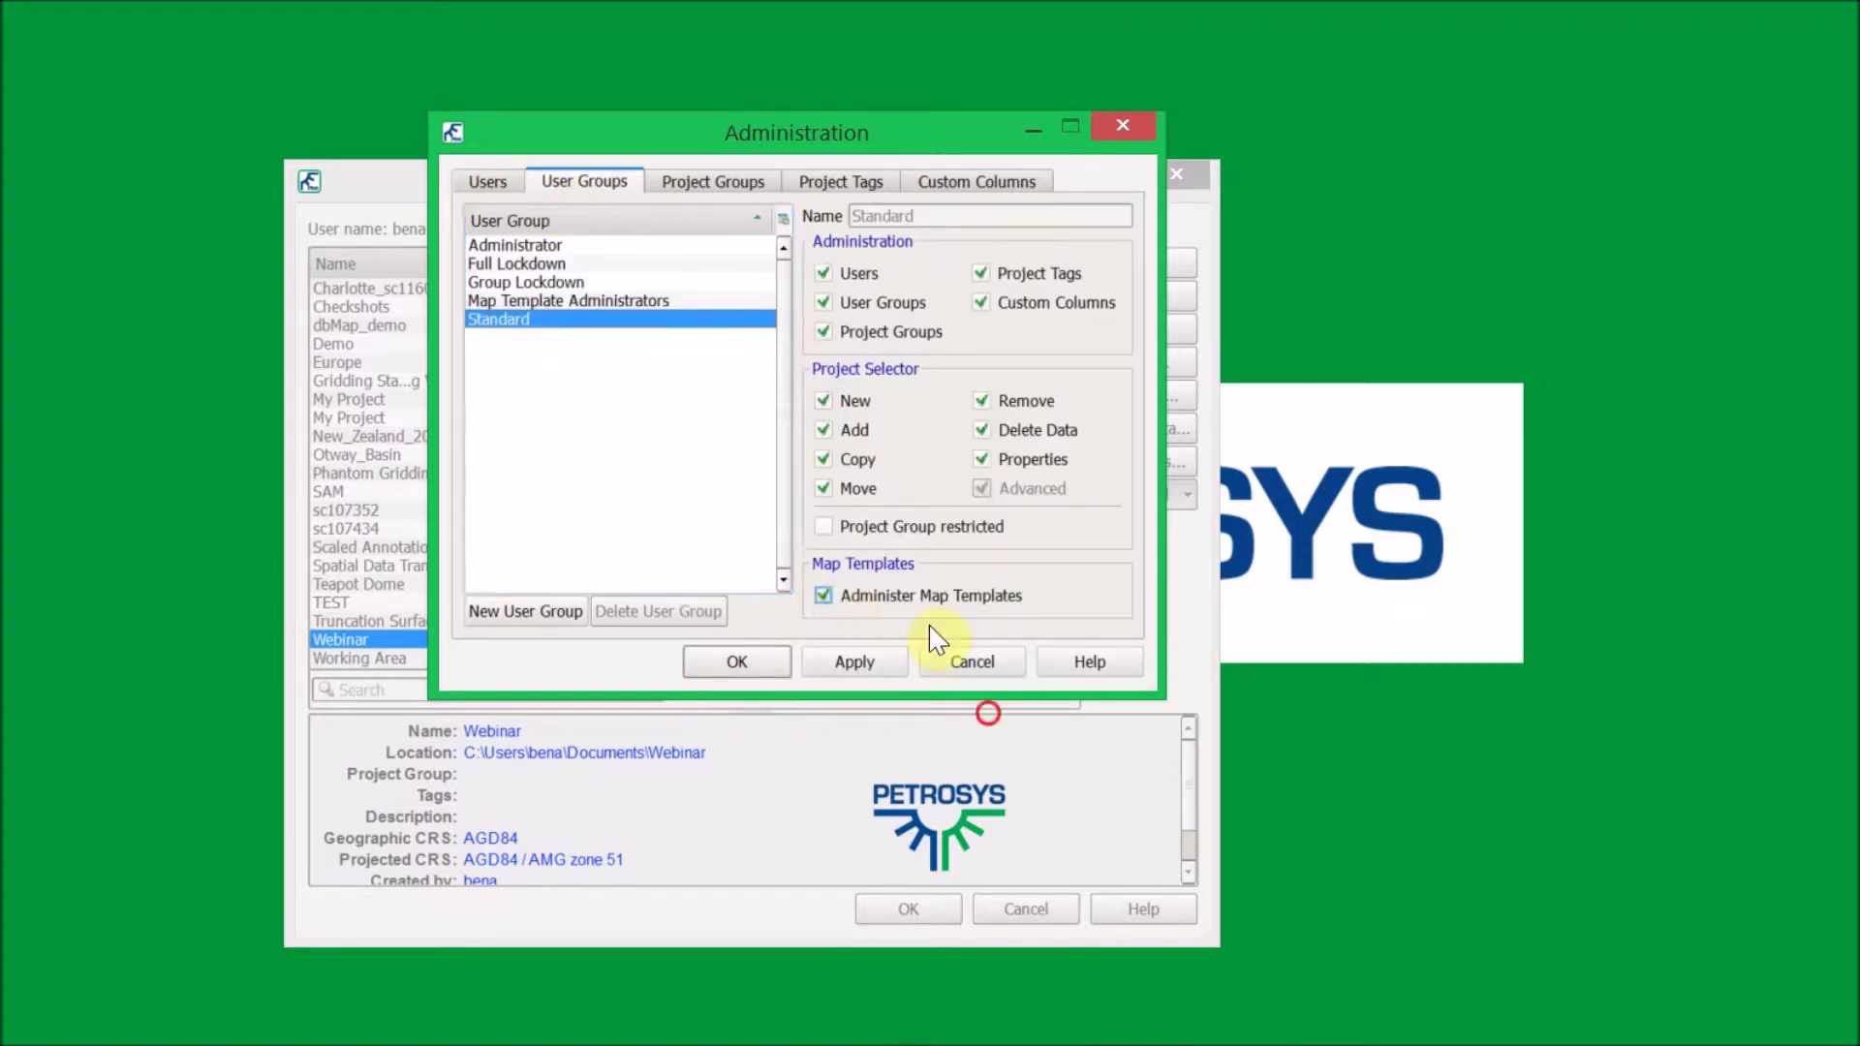
{"action": "left_click", "coordinate": [854, 662]}
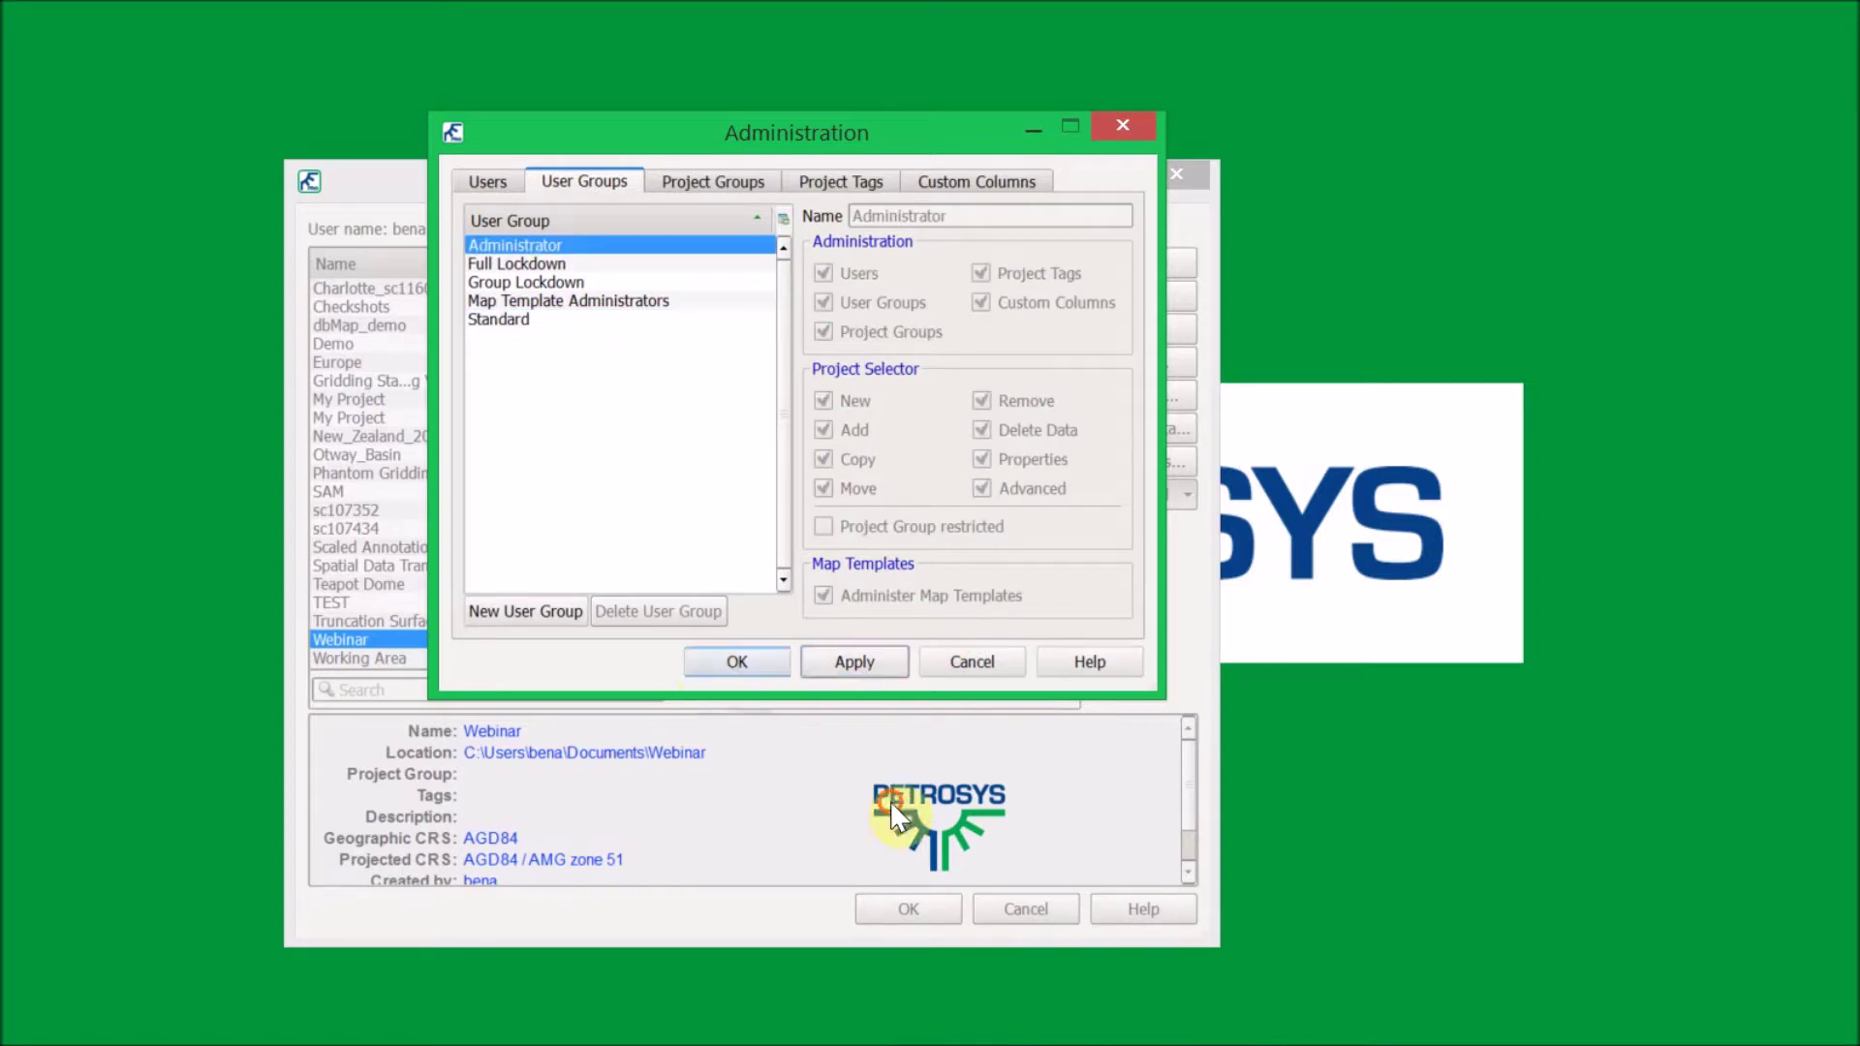
{"action": "left_click", "coordinate": [946, 662]}
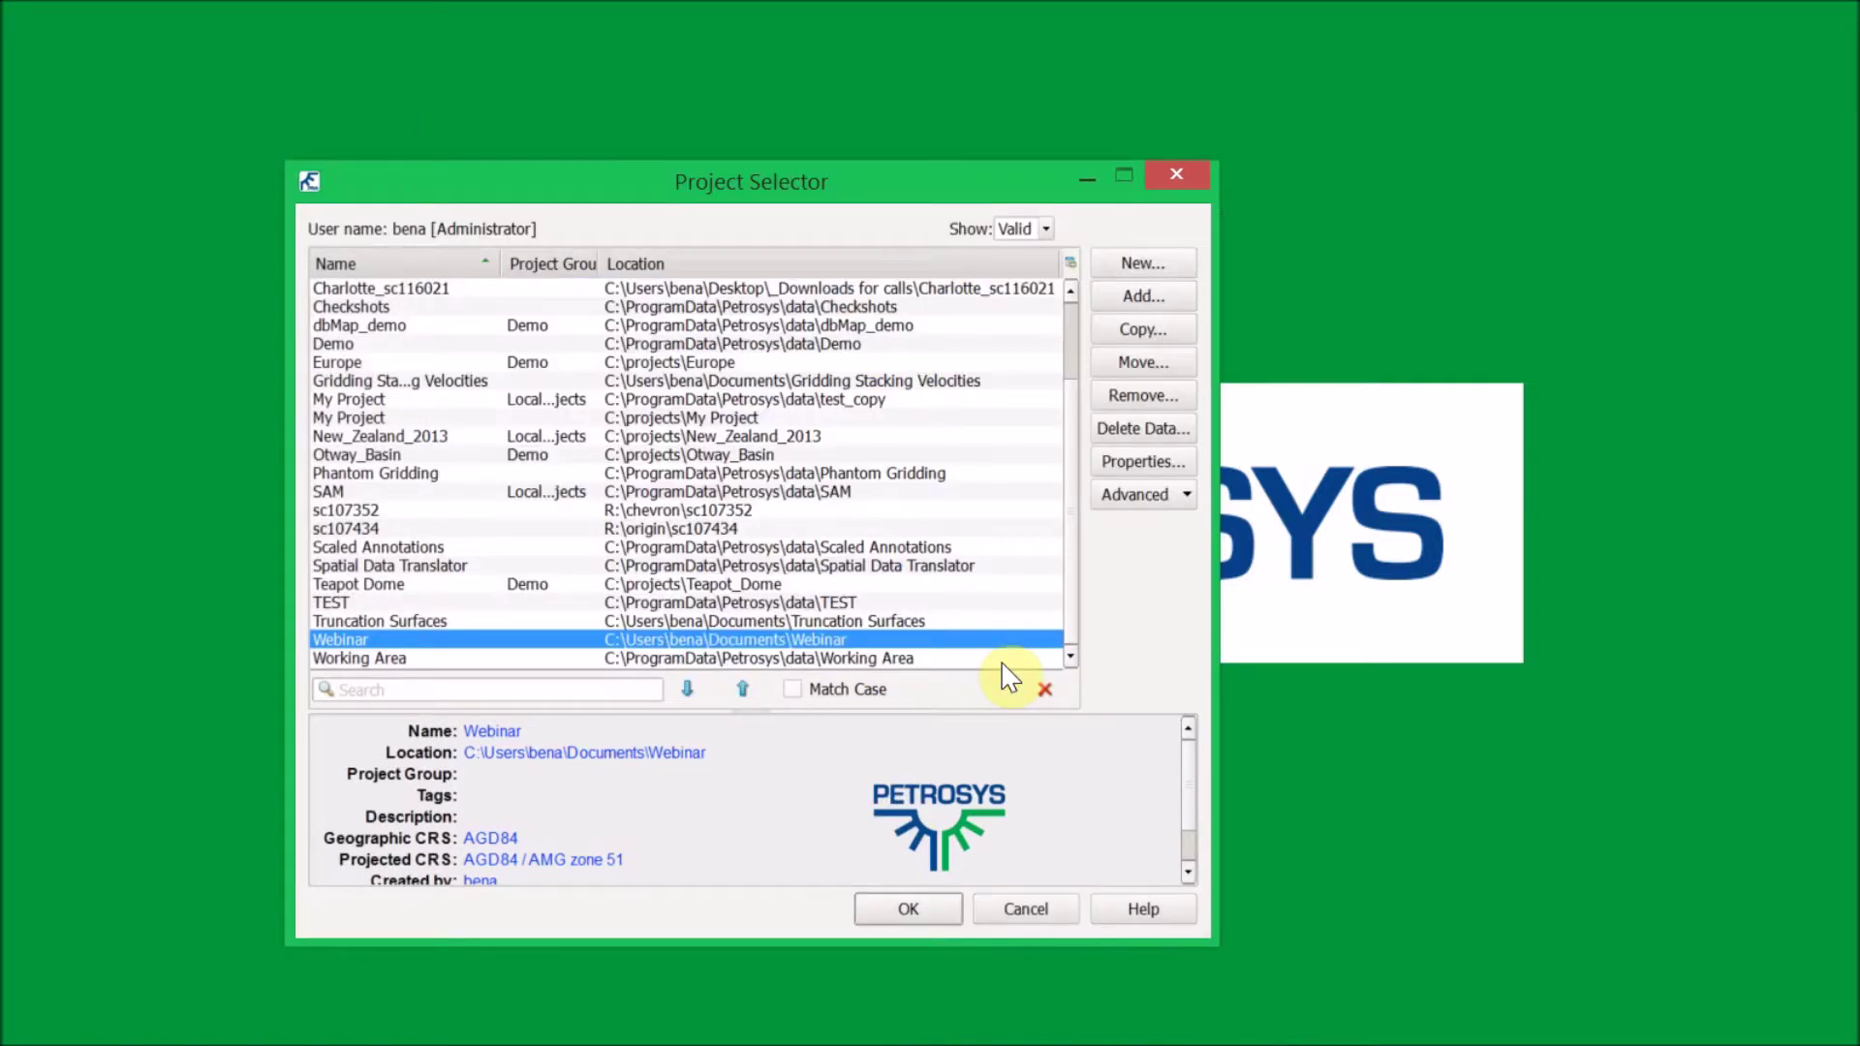
Open the Webinar project and bring its PRIMARY map window to the front
{"action": "left_click", "coordinate": [930, 910]}
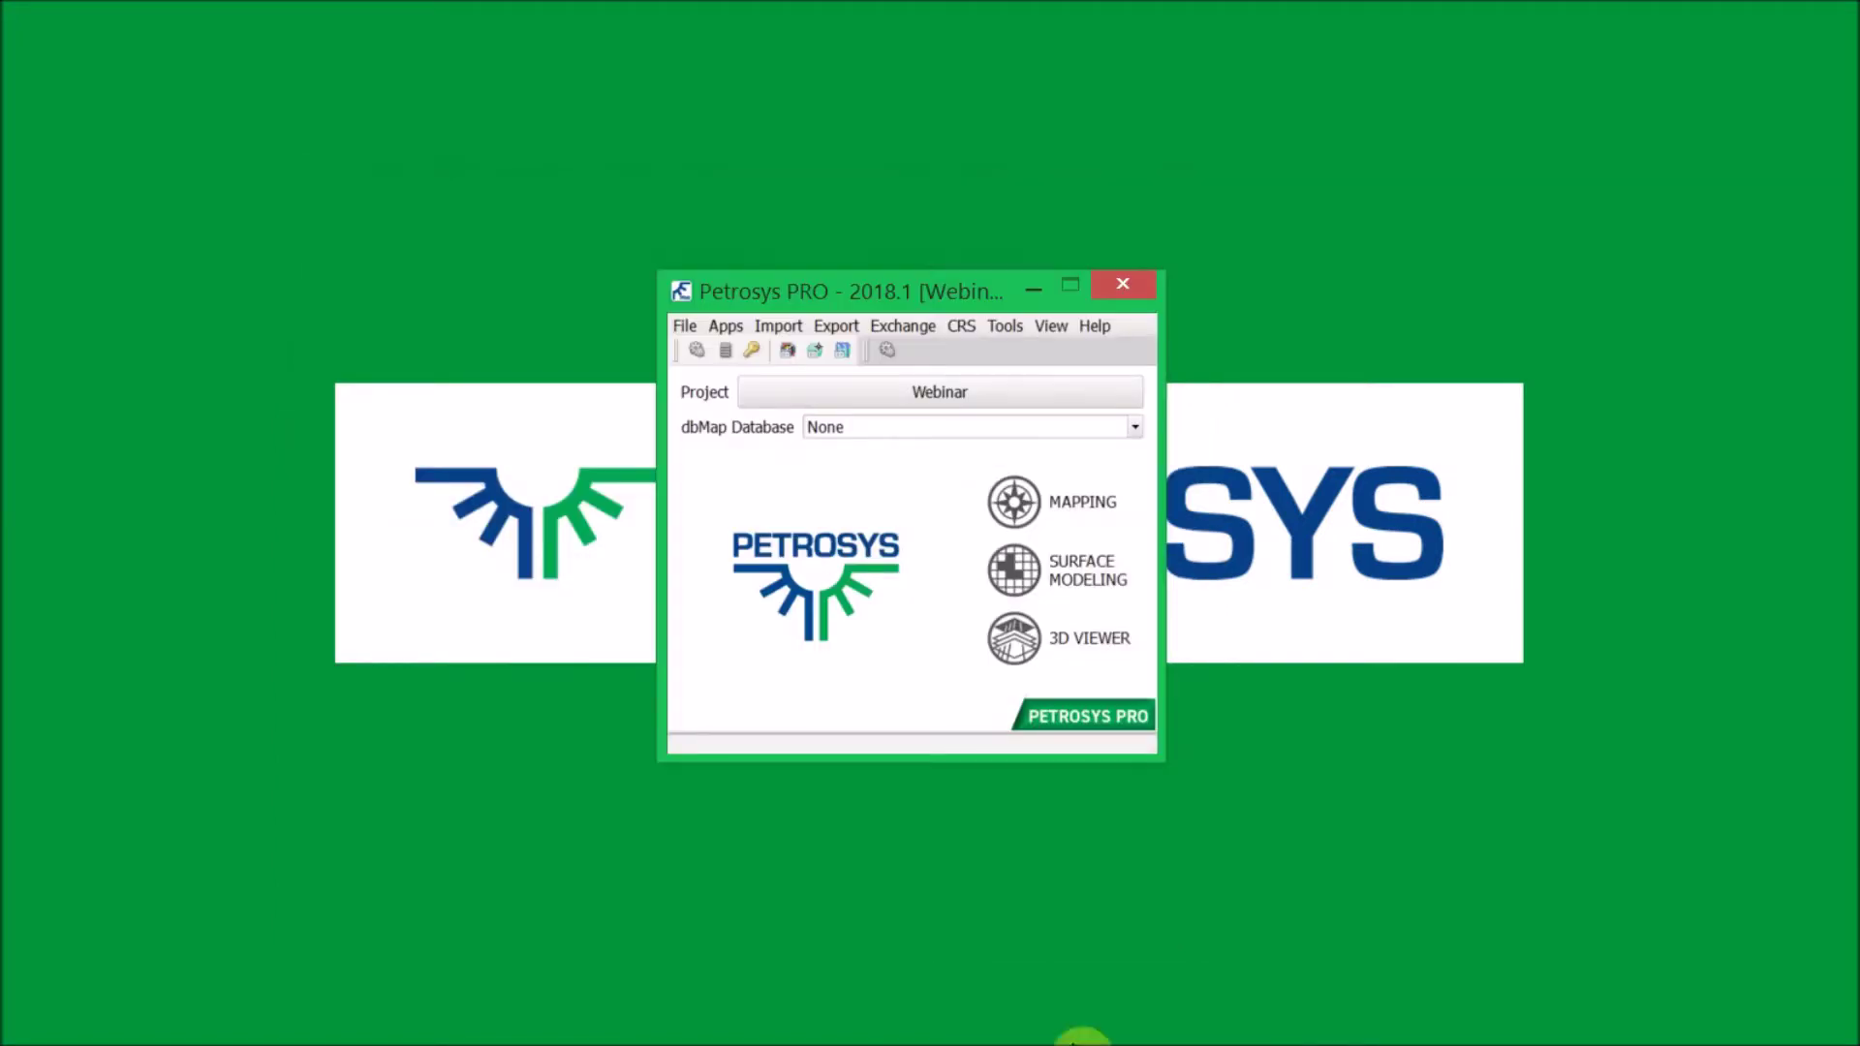
{"action": "left_click", "coordinate": [1095, 1034]}
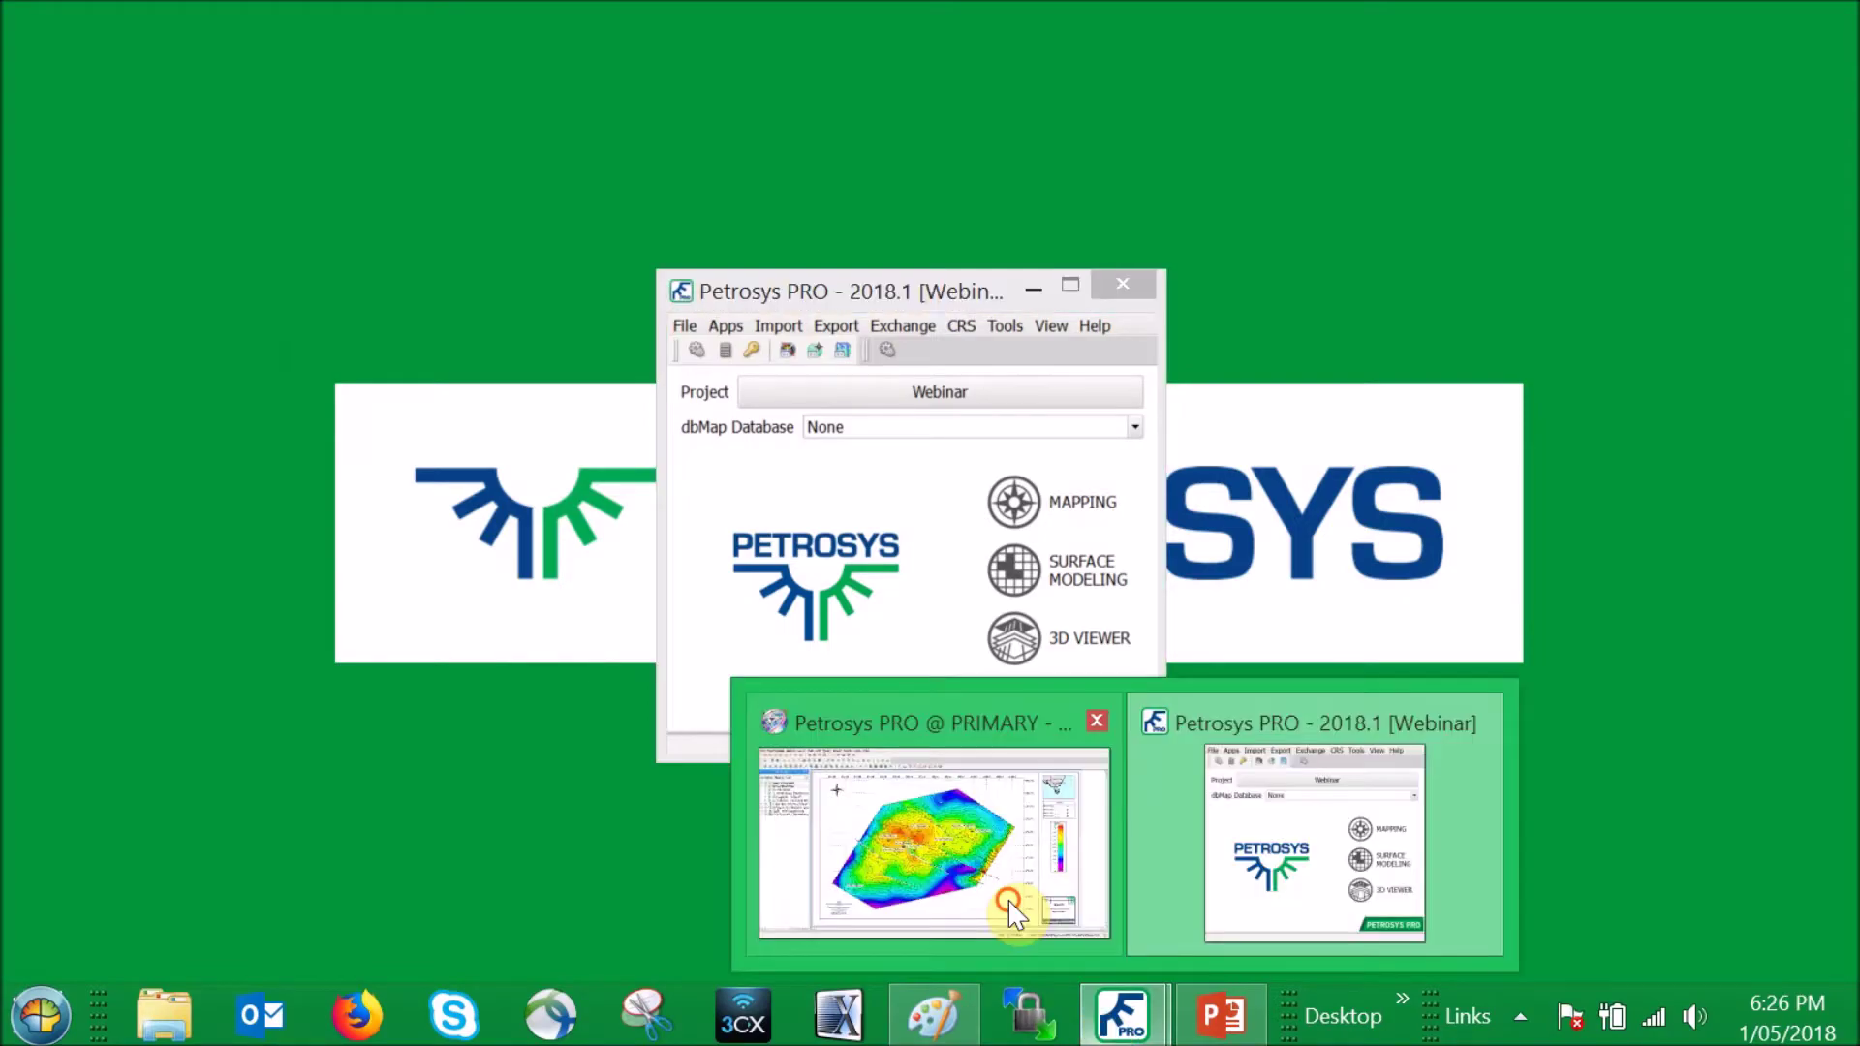
{"action": "left_click", "coordinate": [1009, 910]}
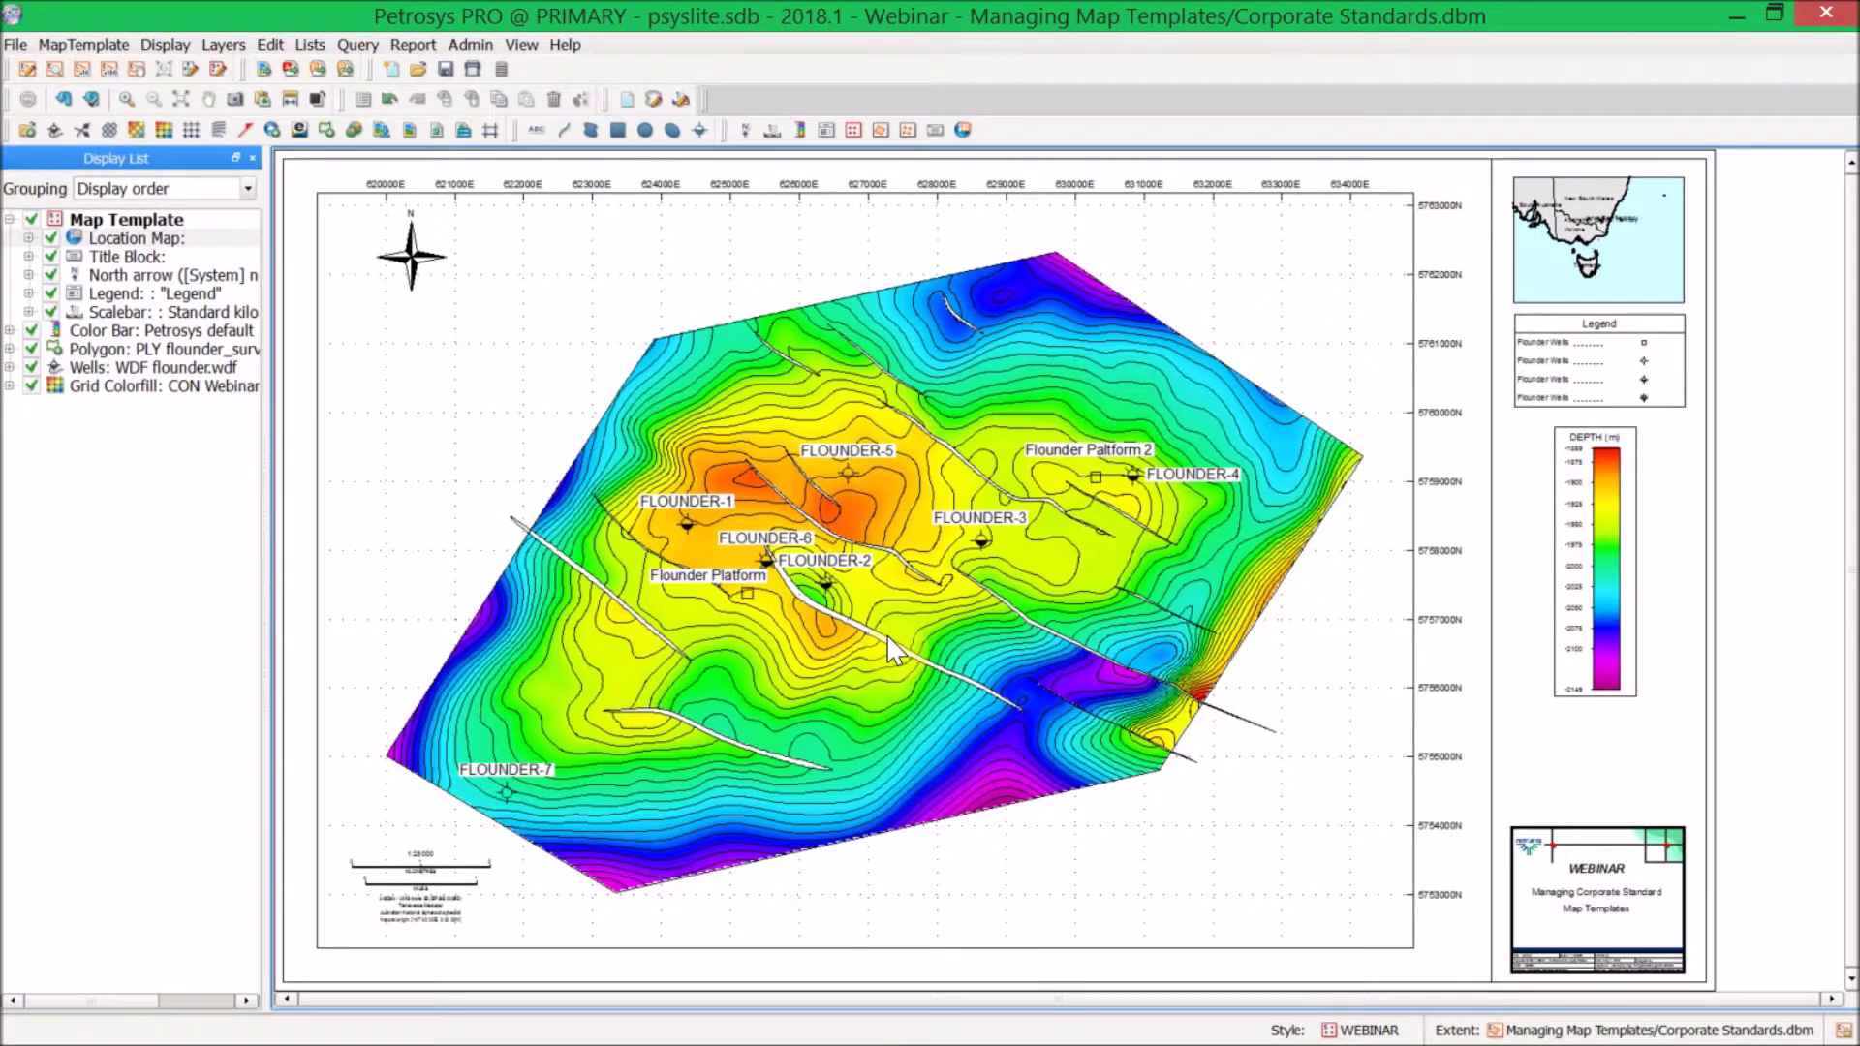
Open the Map Template Manager via MapTemplate > Style > Template Manager
{"action": "left_click", "coordinate": [121, 44]}
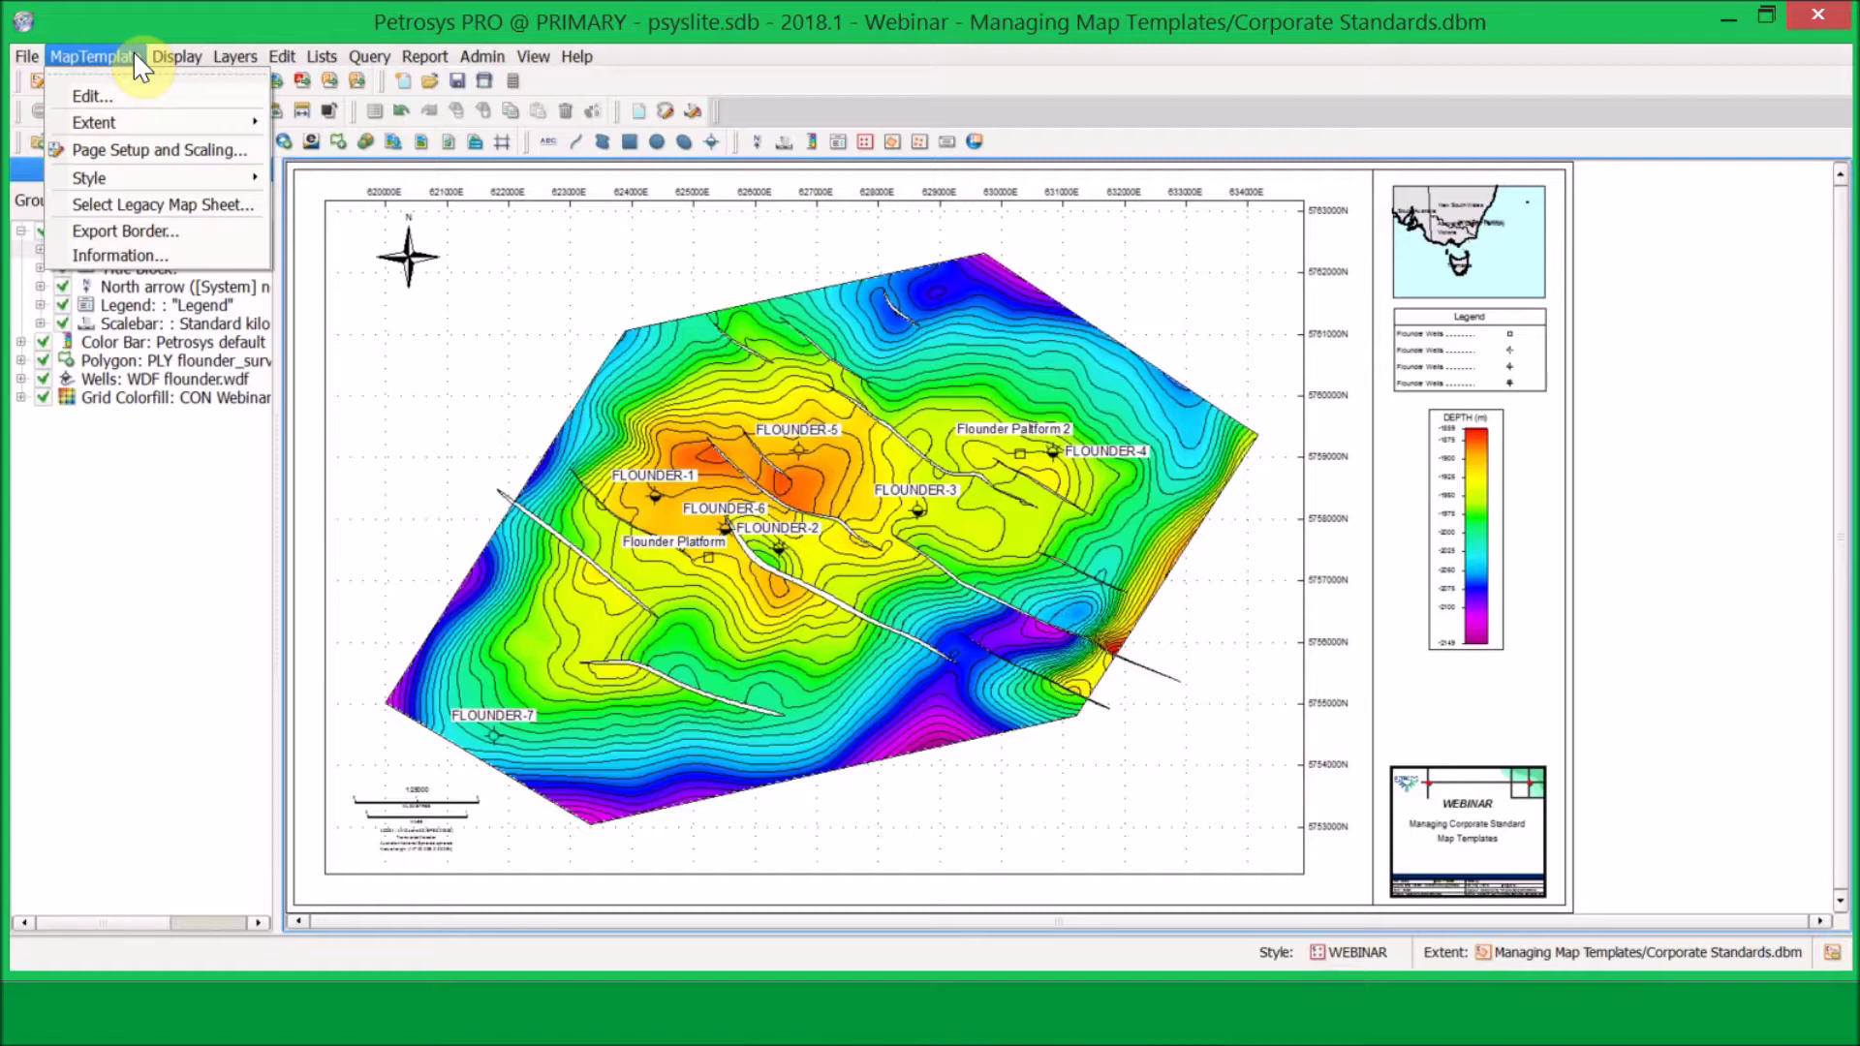
{"action": "mouse_move", "coordinate": [155, 129]}
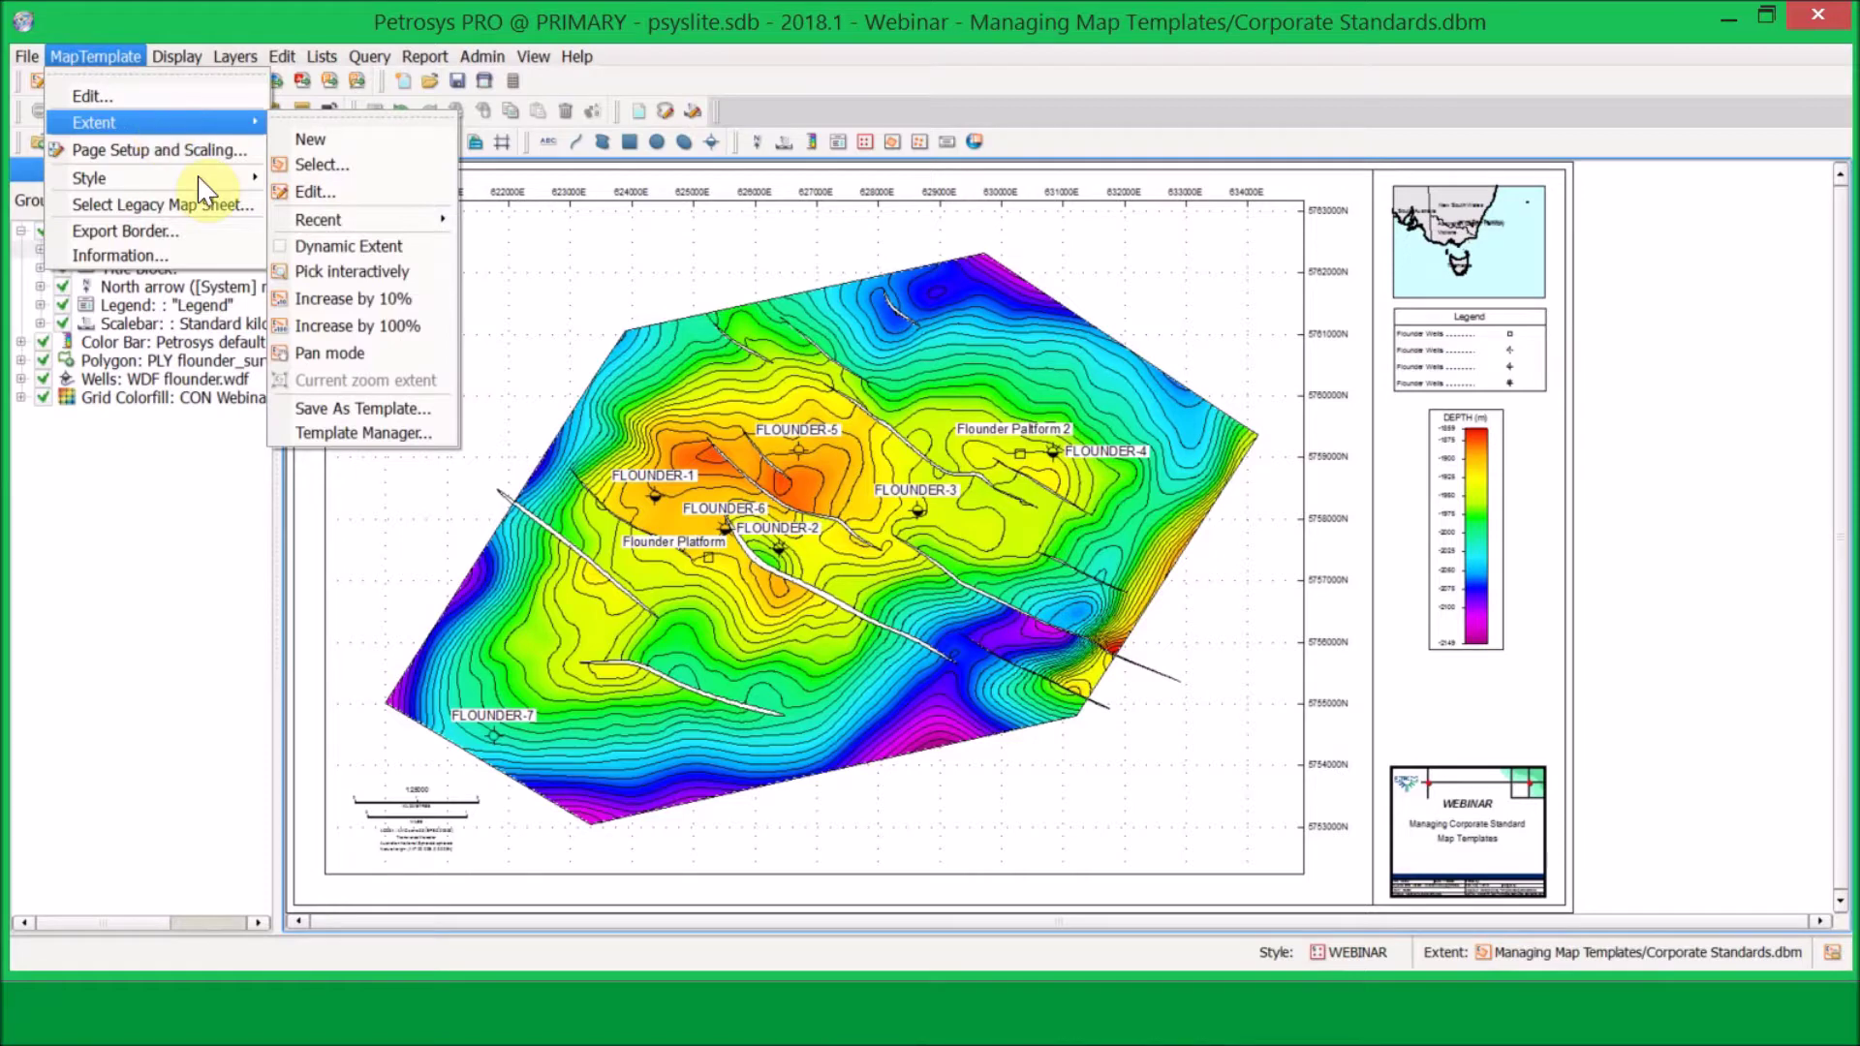
{"action": "mouse_move", "coordinate": [199, 178]}
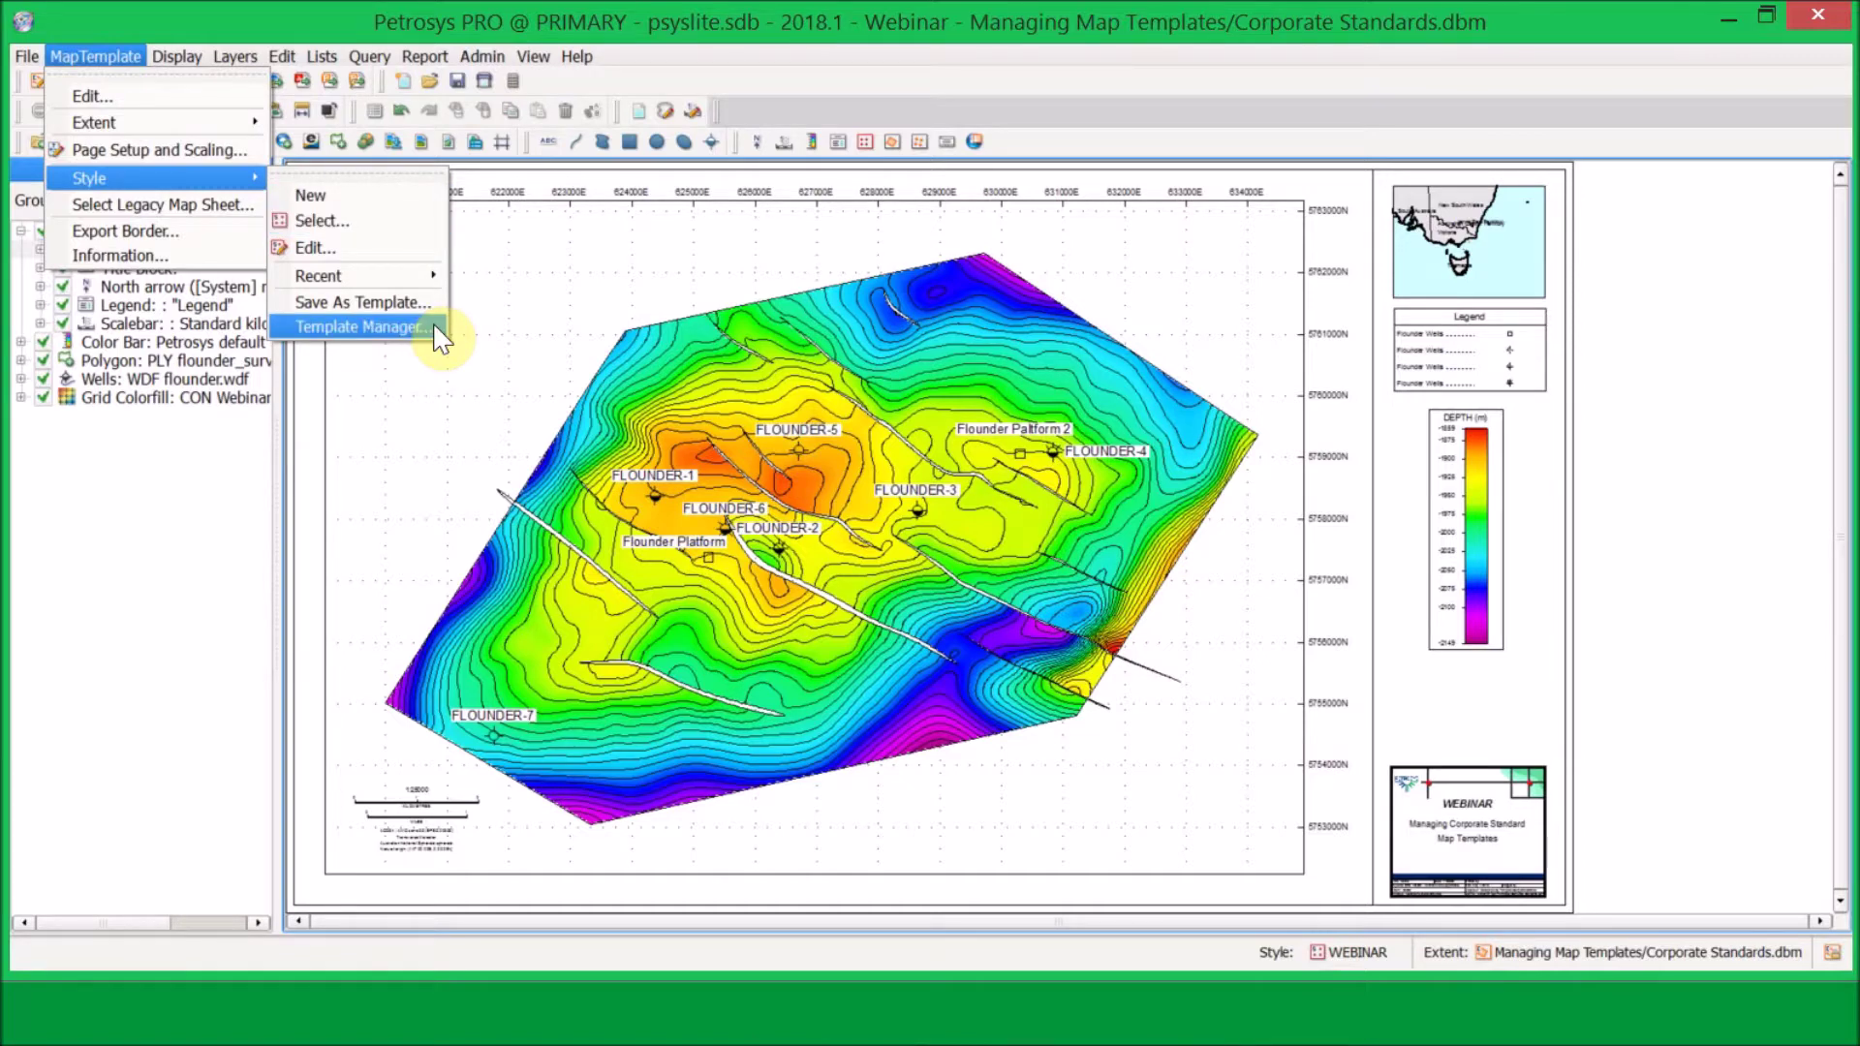
{"action": "left_click", "coordinate": [522, 391]}
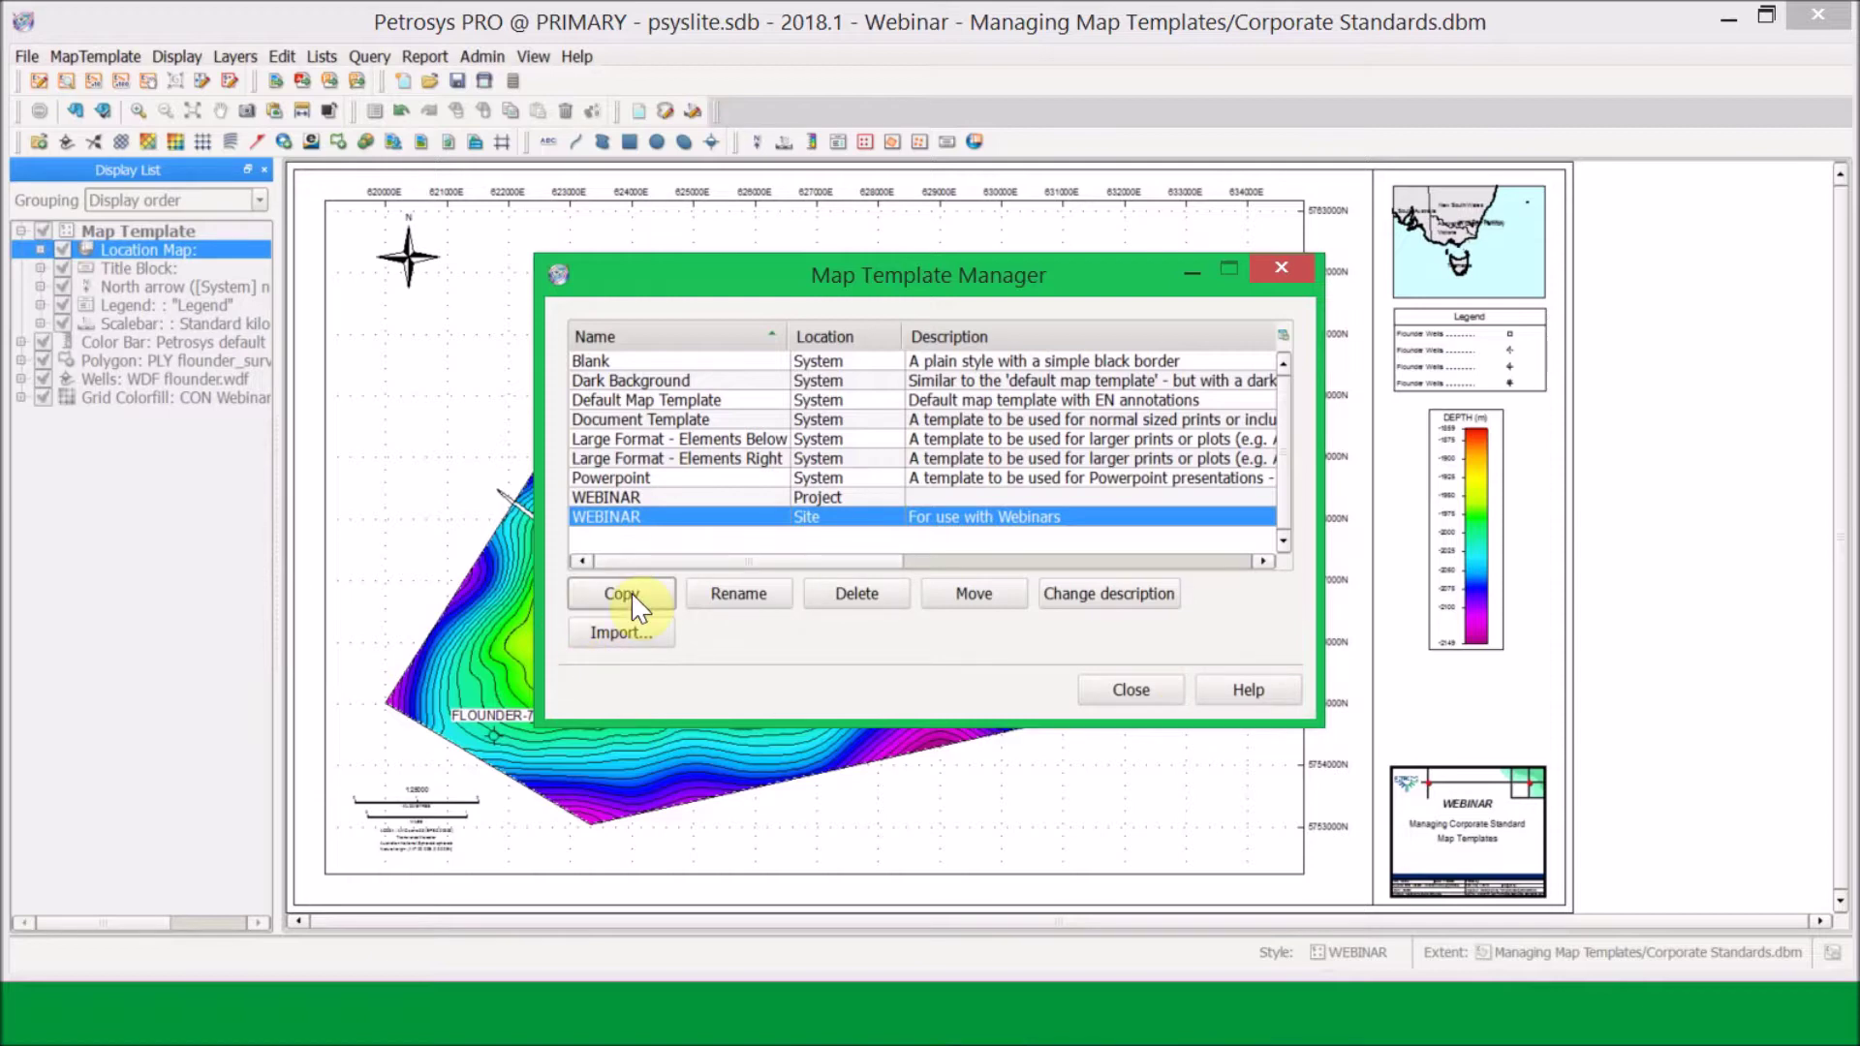
Copy the Site-level WEBINAR template with User chosen as the destination location
{"action": "left_click", "coordinate": [668, 608]}
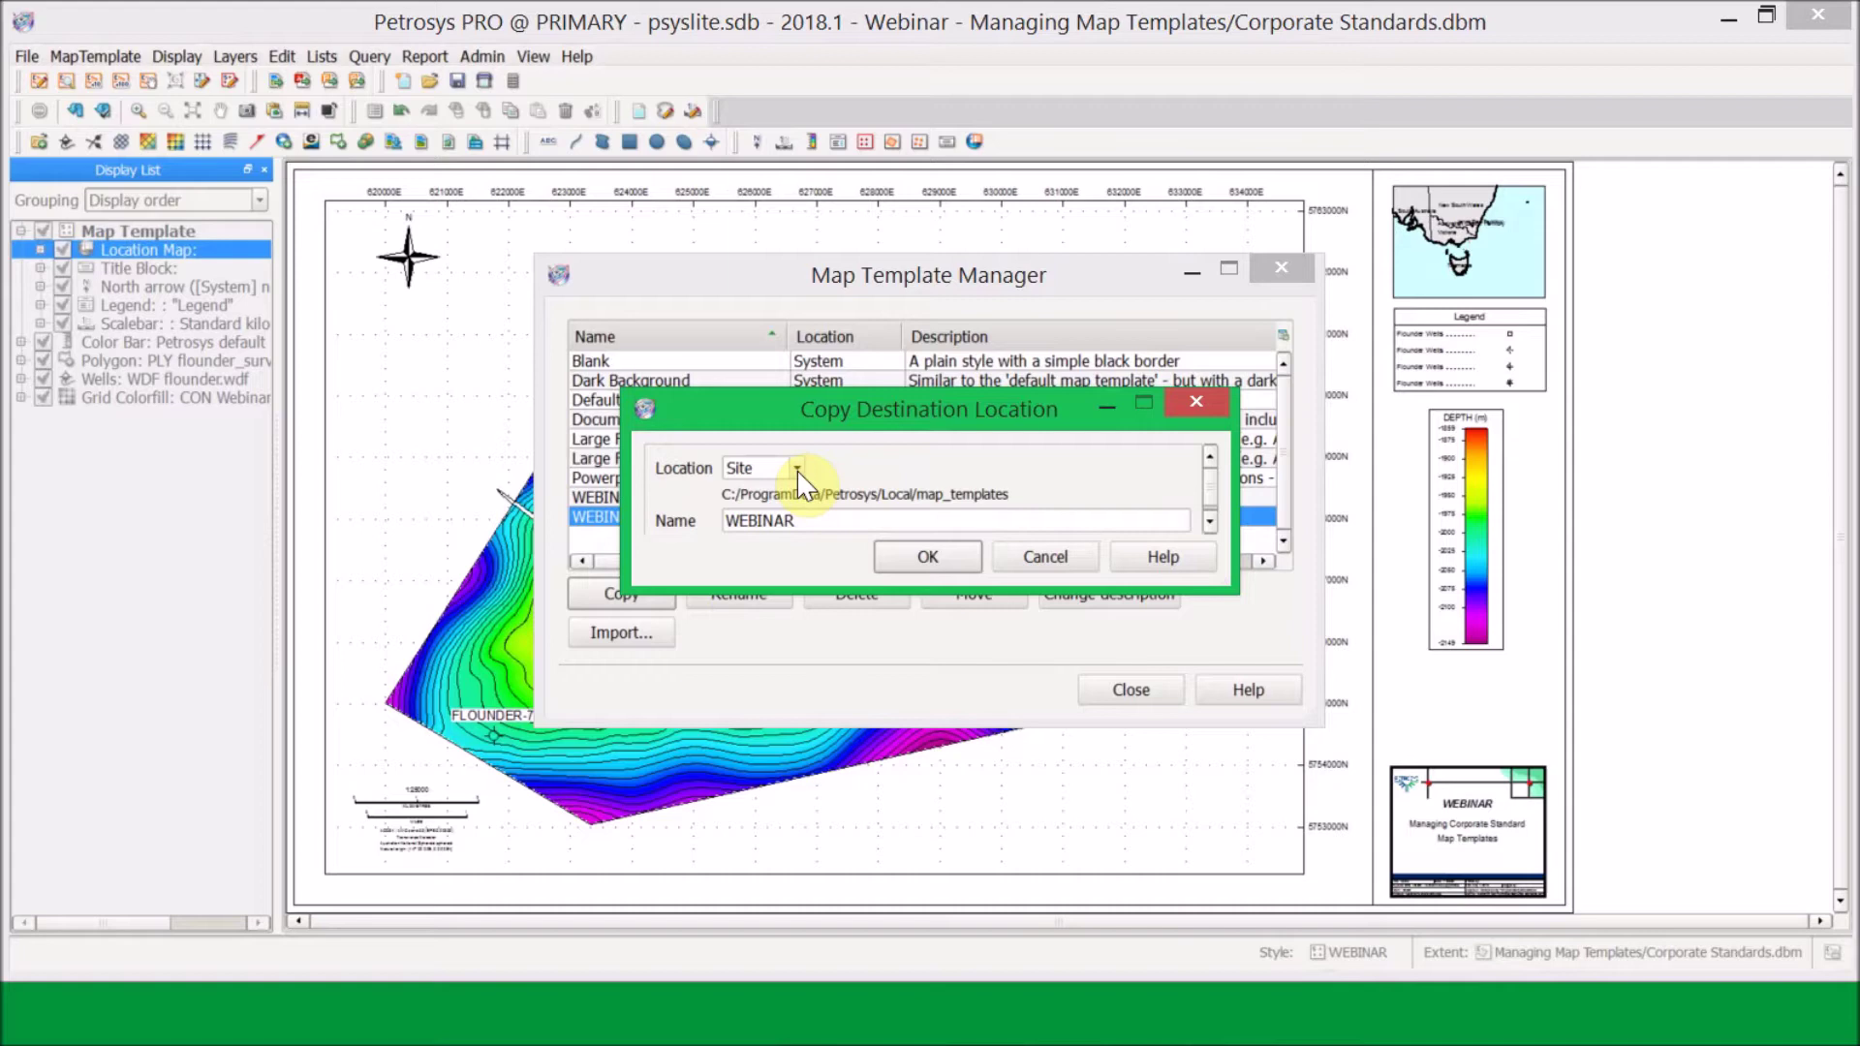
{"action": "left_click", "coordinate": [955, 562]}
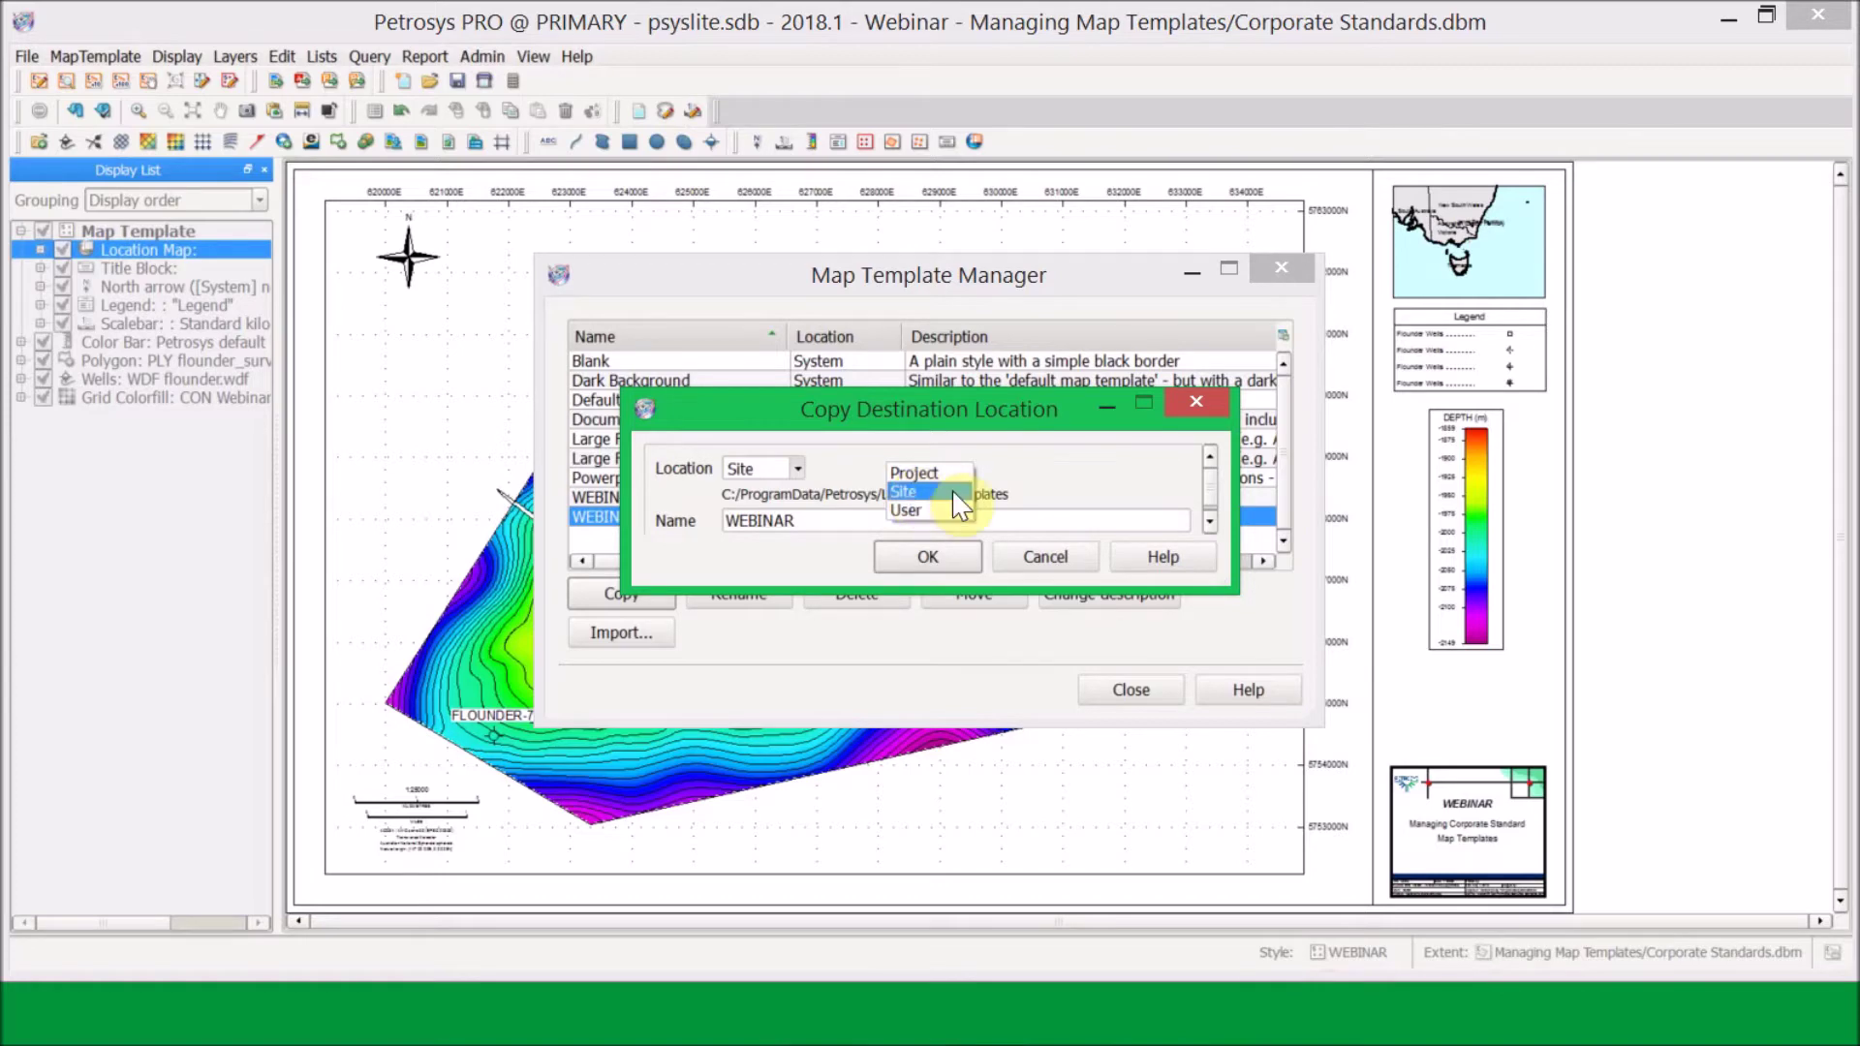
{"action": "left_click", "coordinate": [925, 473]}
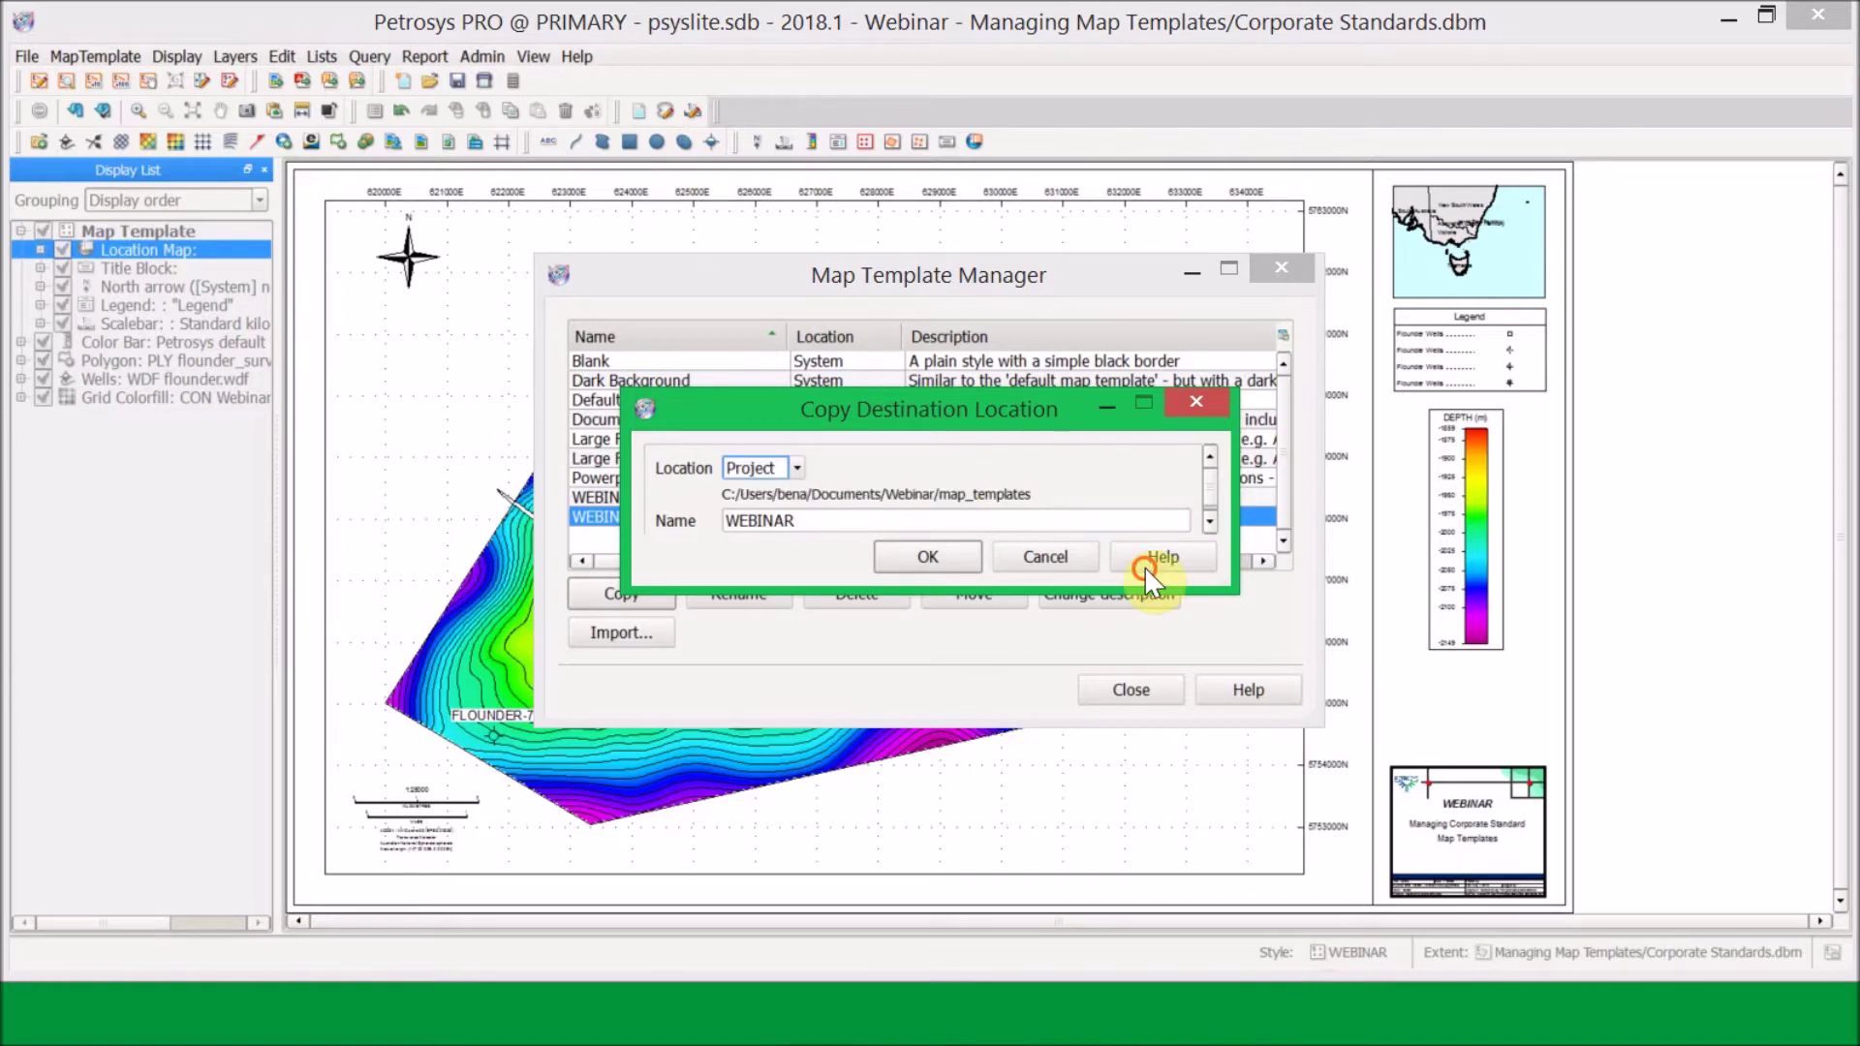
{"action": "left_click", "coordinate": [795, 469]}
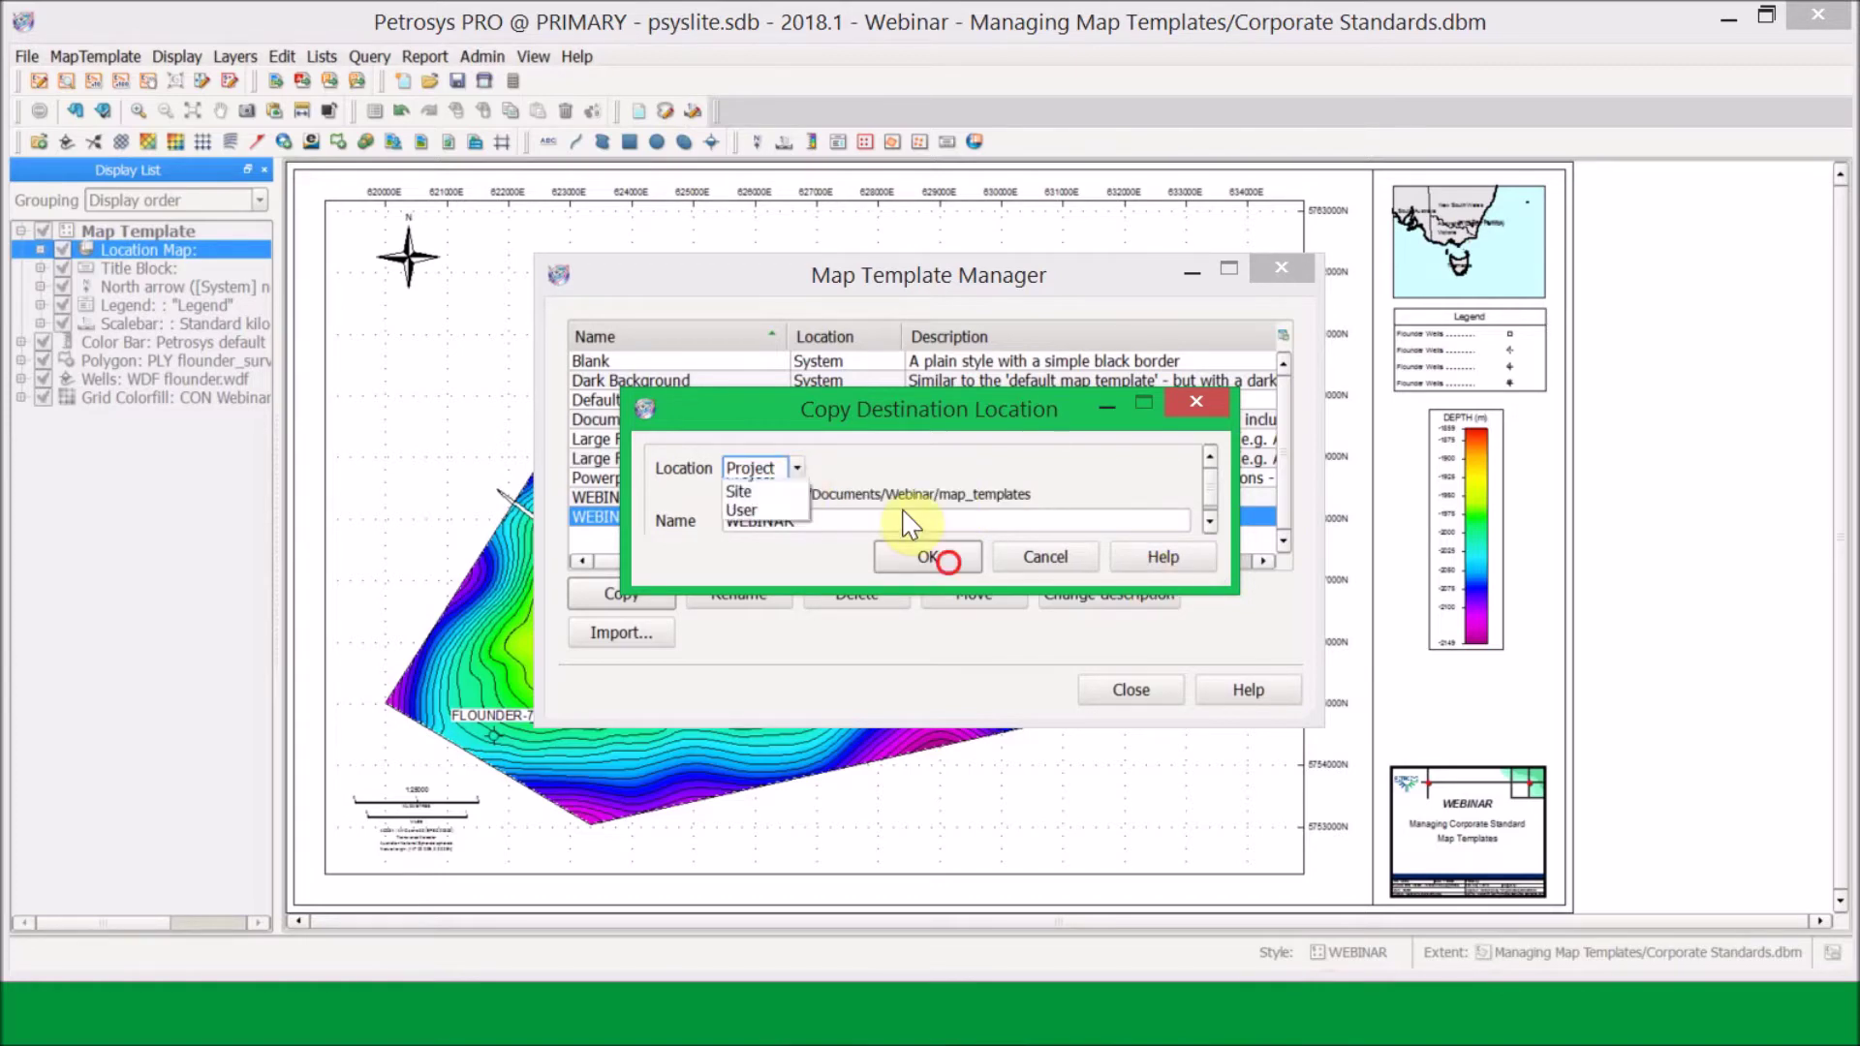
{"action": "left_click", "coordinate": [1122, 607]}
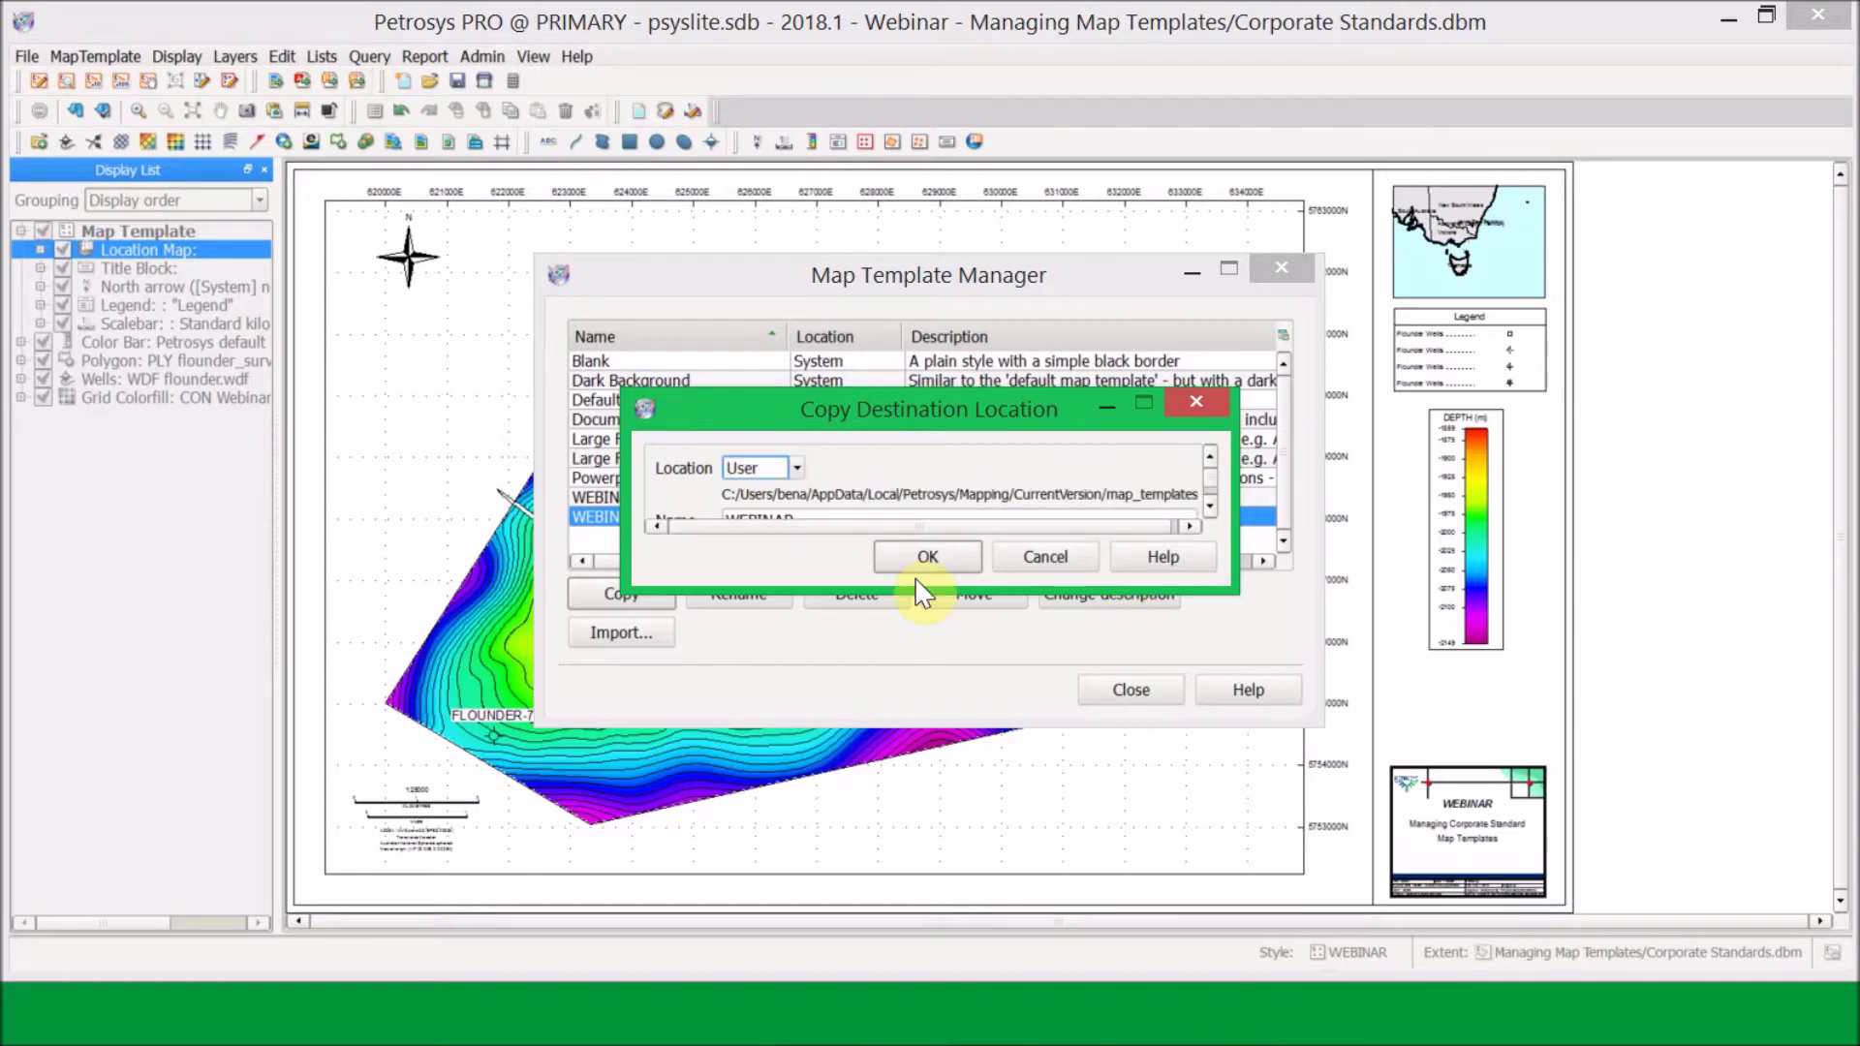
{"action": "left_click", "coordinate": [1100, 710]}
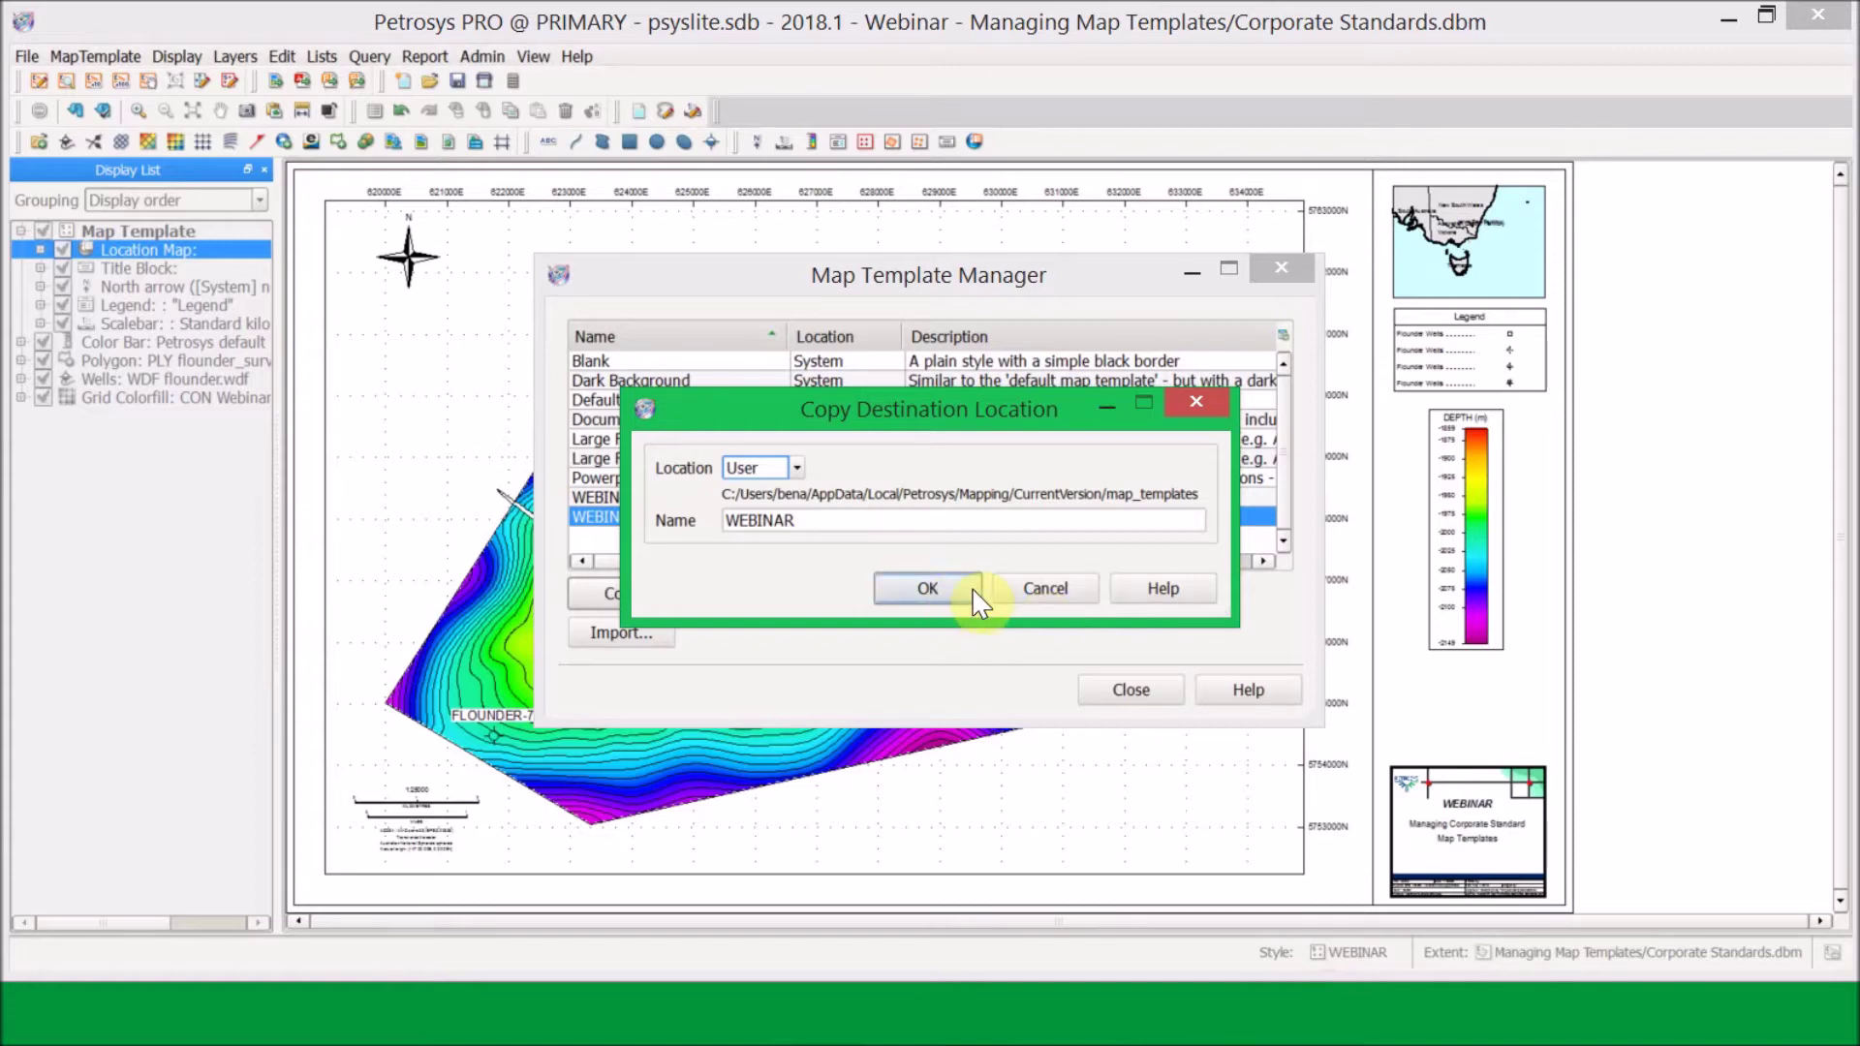
{"action": "left_click", "coordinate": [1166, 708]}
{"action": "left_click", "coordinate": [964, 594]}
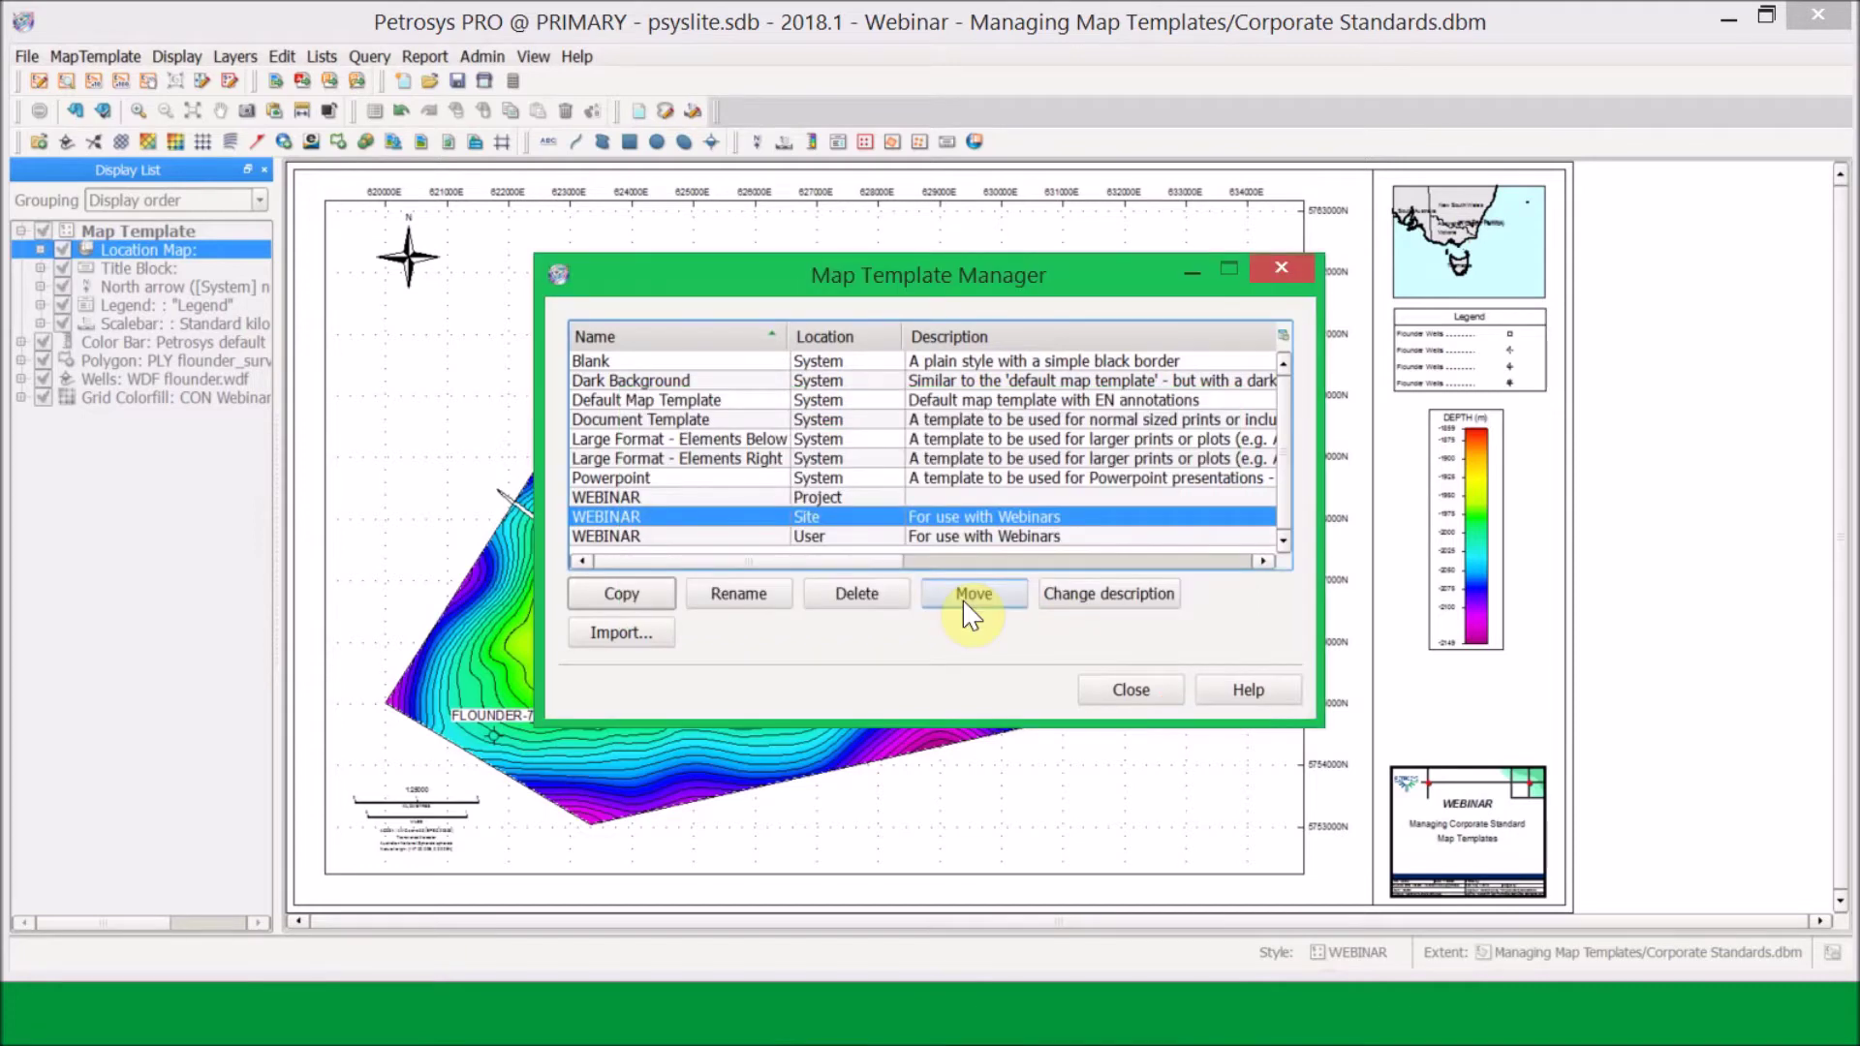
Enlarge the manager and rename the User-level WEBINAR template to WEBINAR_TEST
{"action": "left_click_drag", "start_coordinate": [950, 733], "coordinate": [956, 771]}
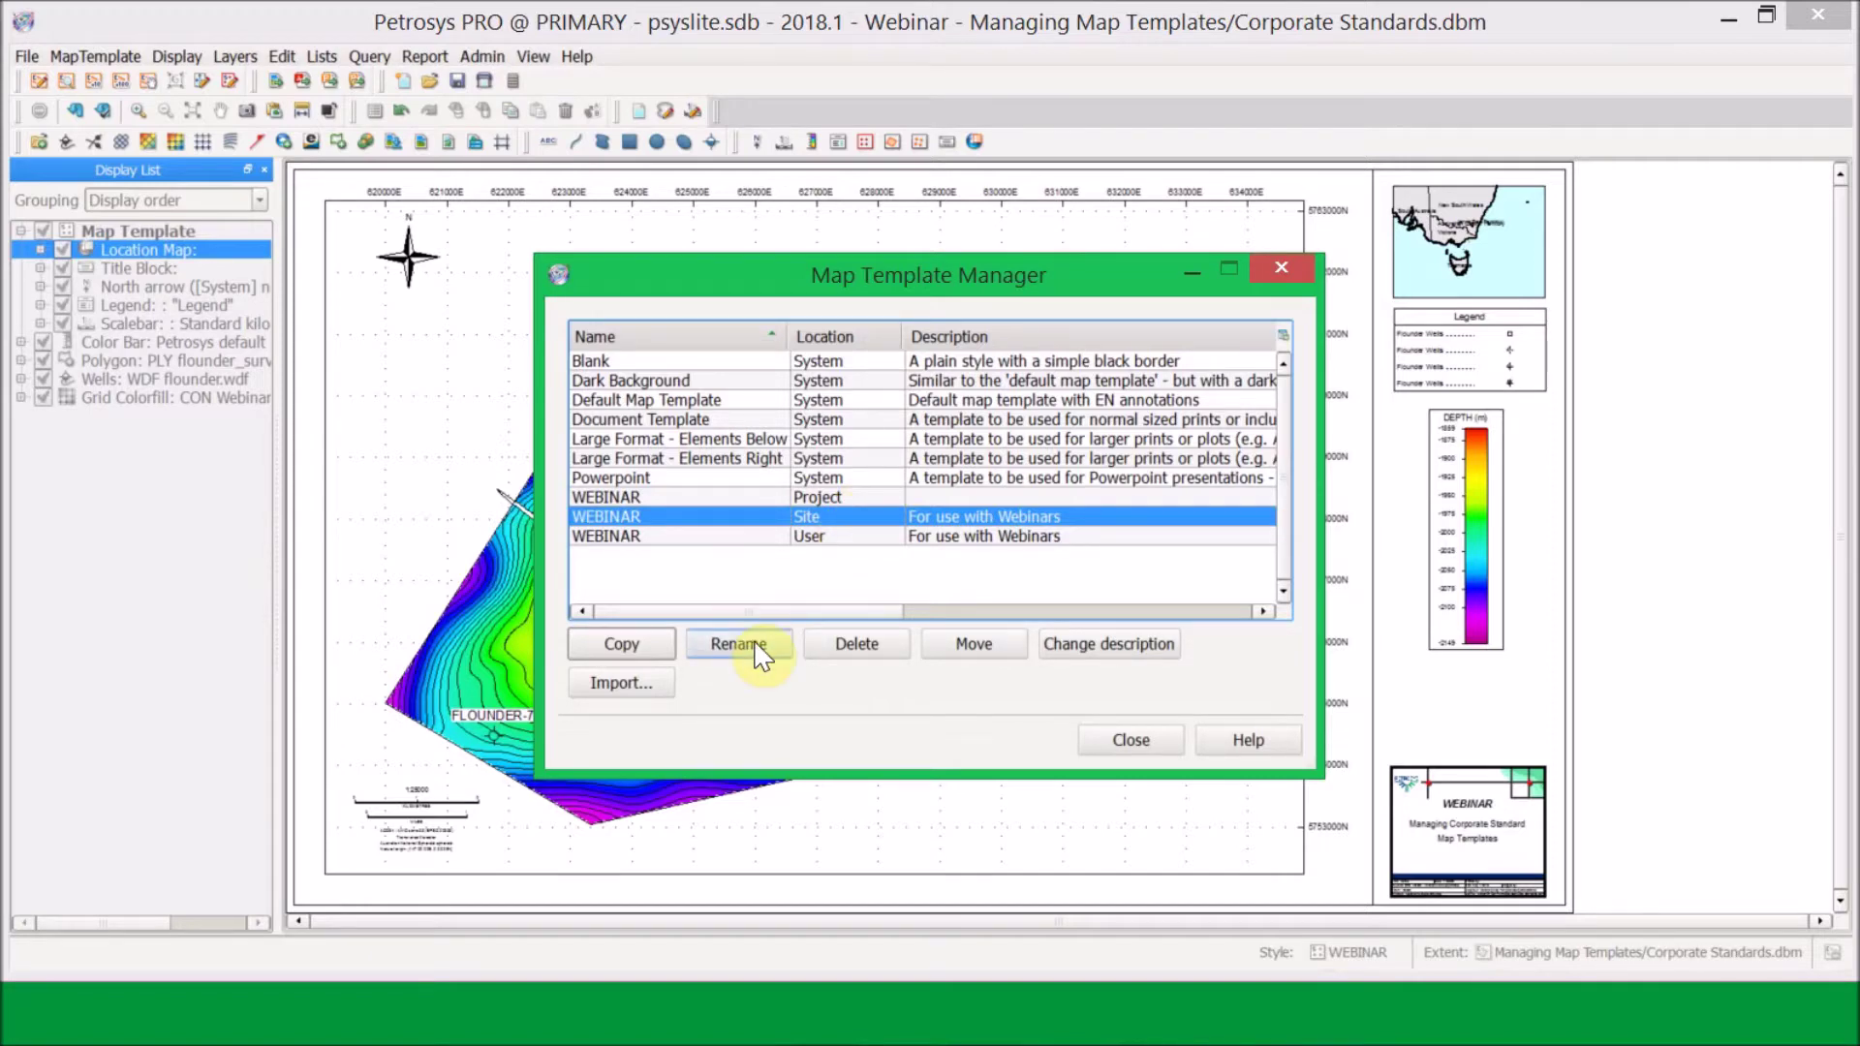
{"action": "left_click", "coordinate": [1007, 645]}
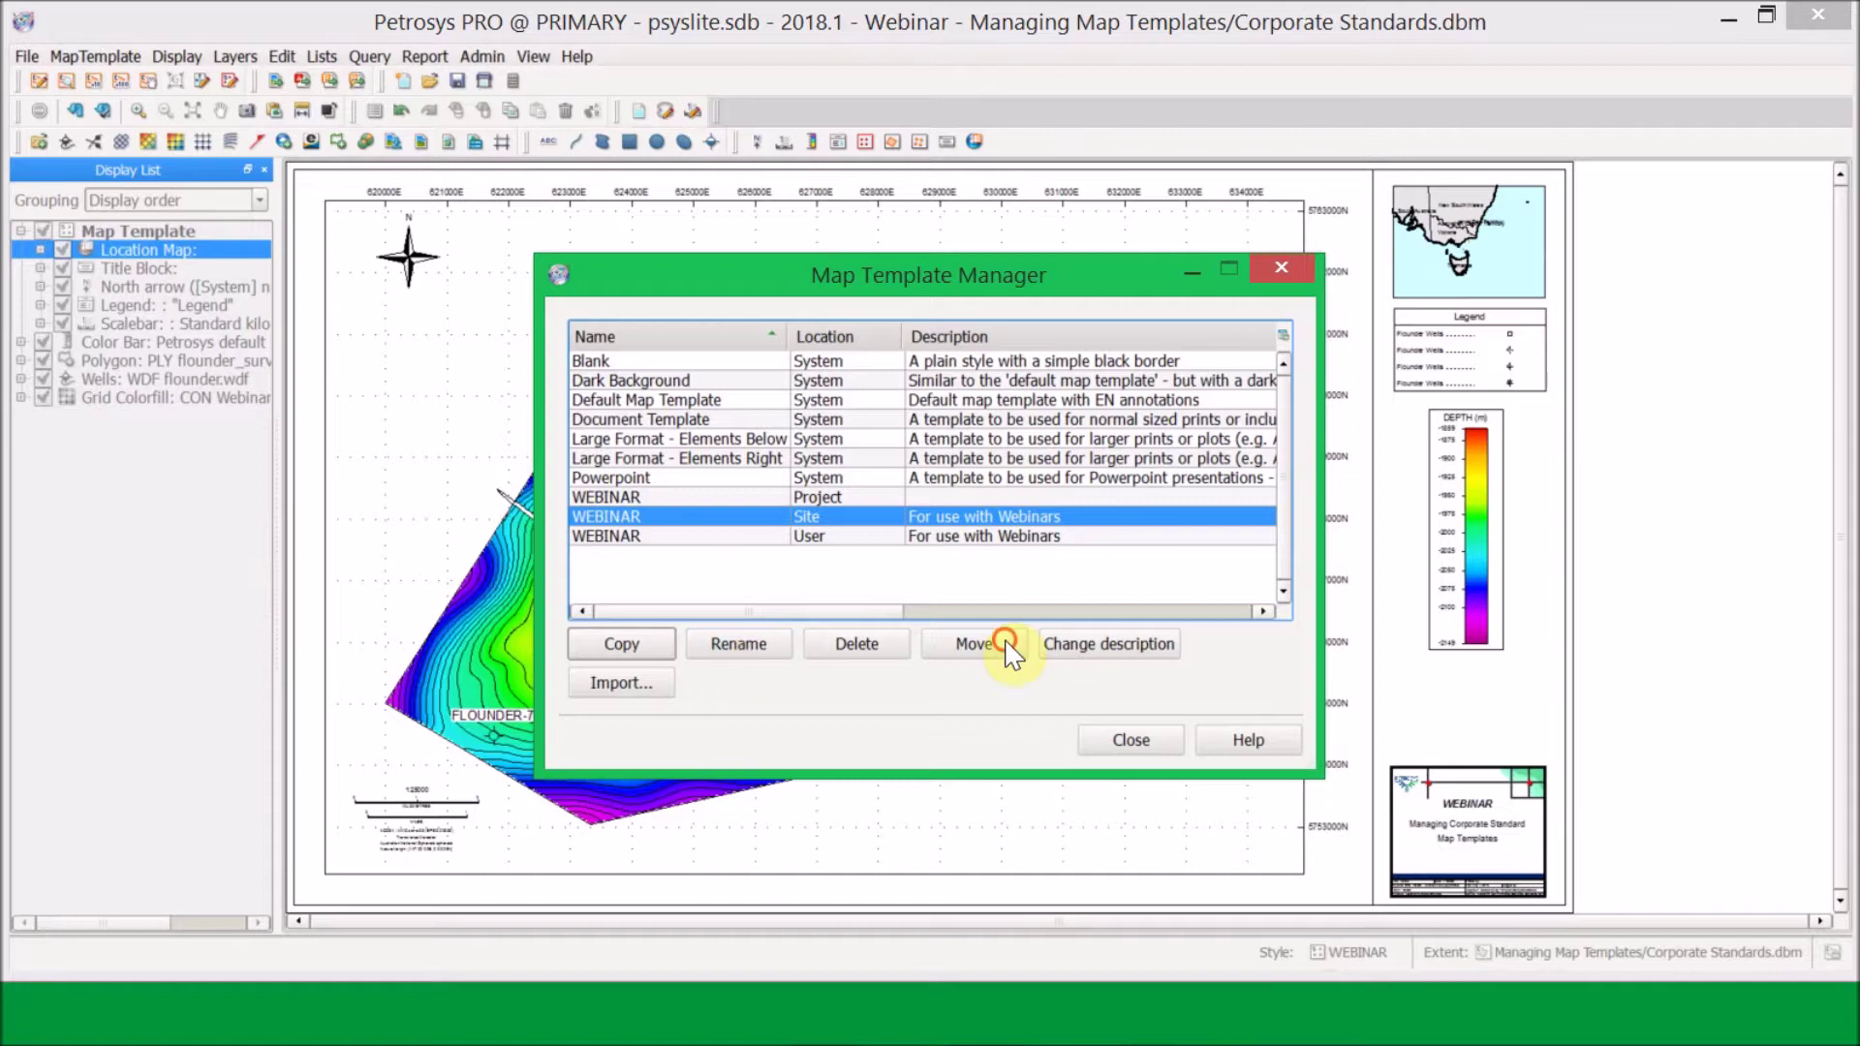
{"action": "left_click", "coordinate": [762, 651]}
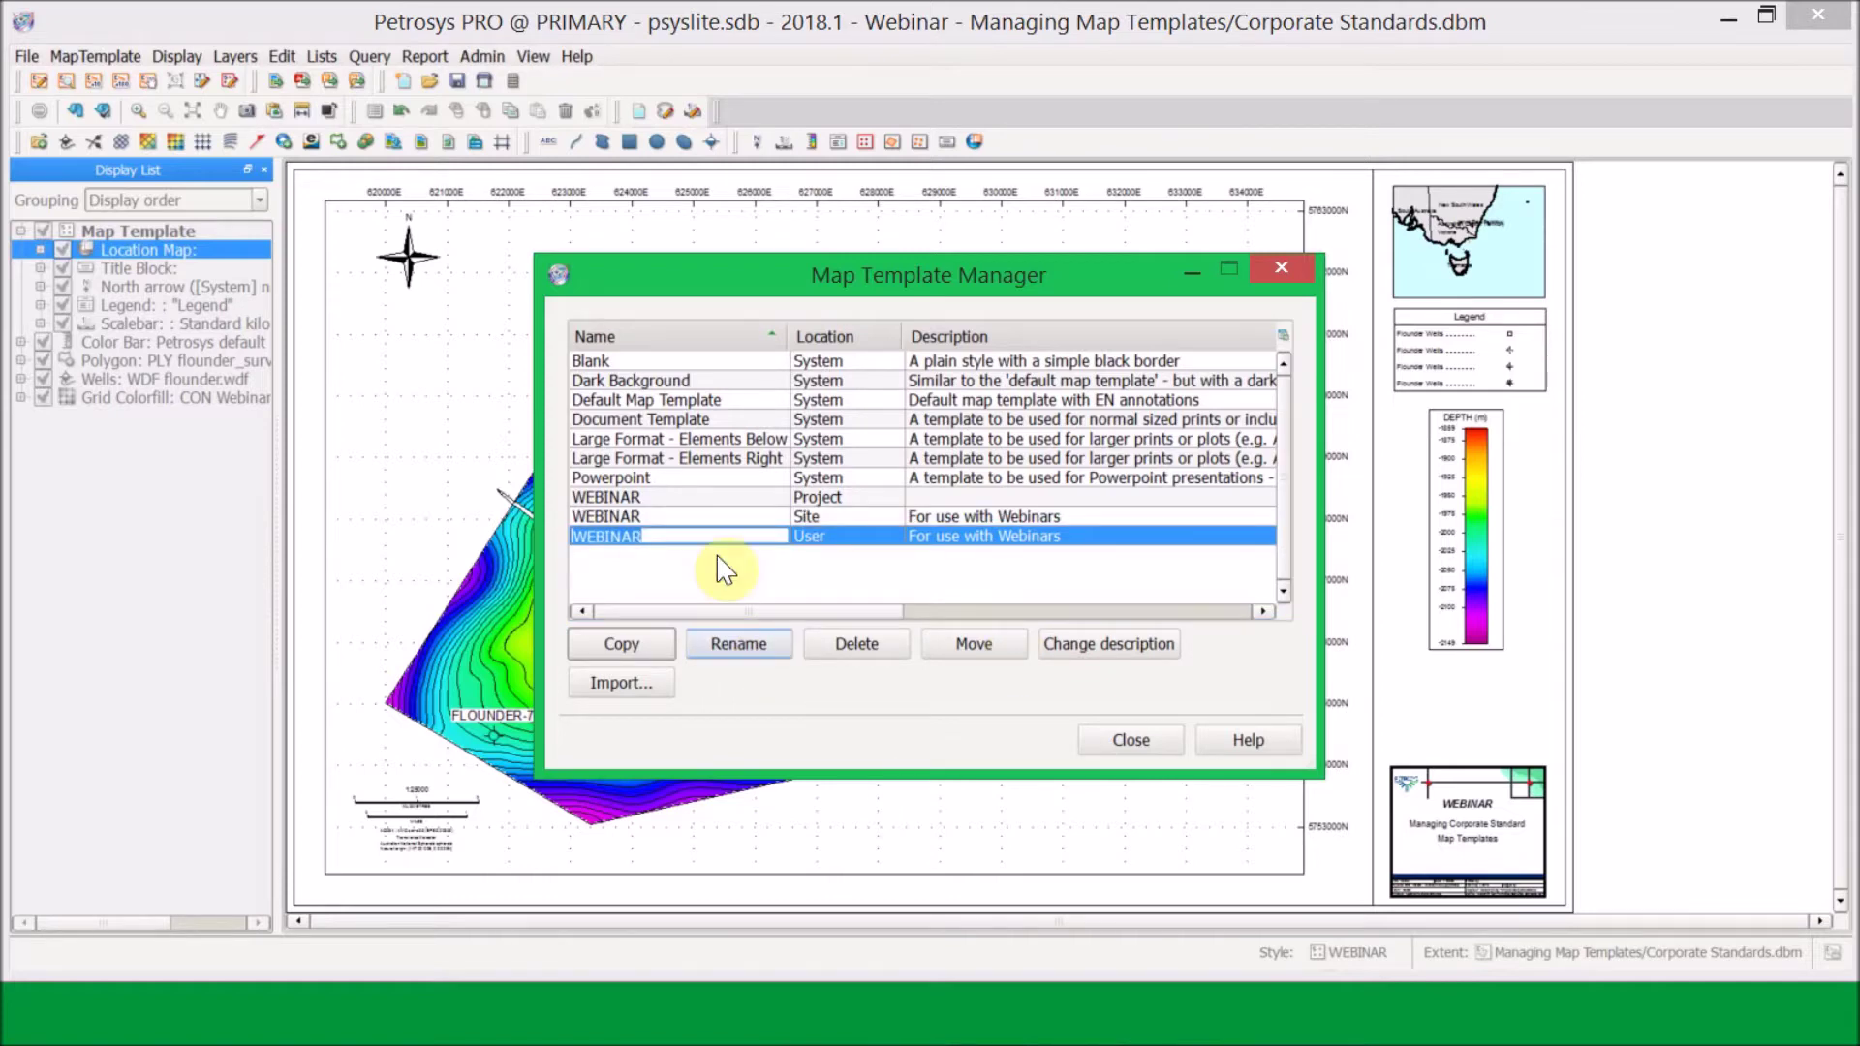
{"action": "left_click", "coordinate": [841, 644]}
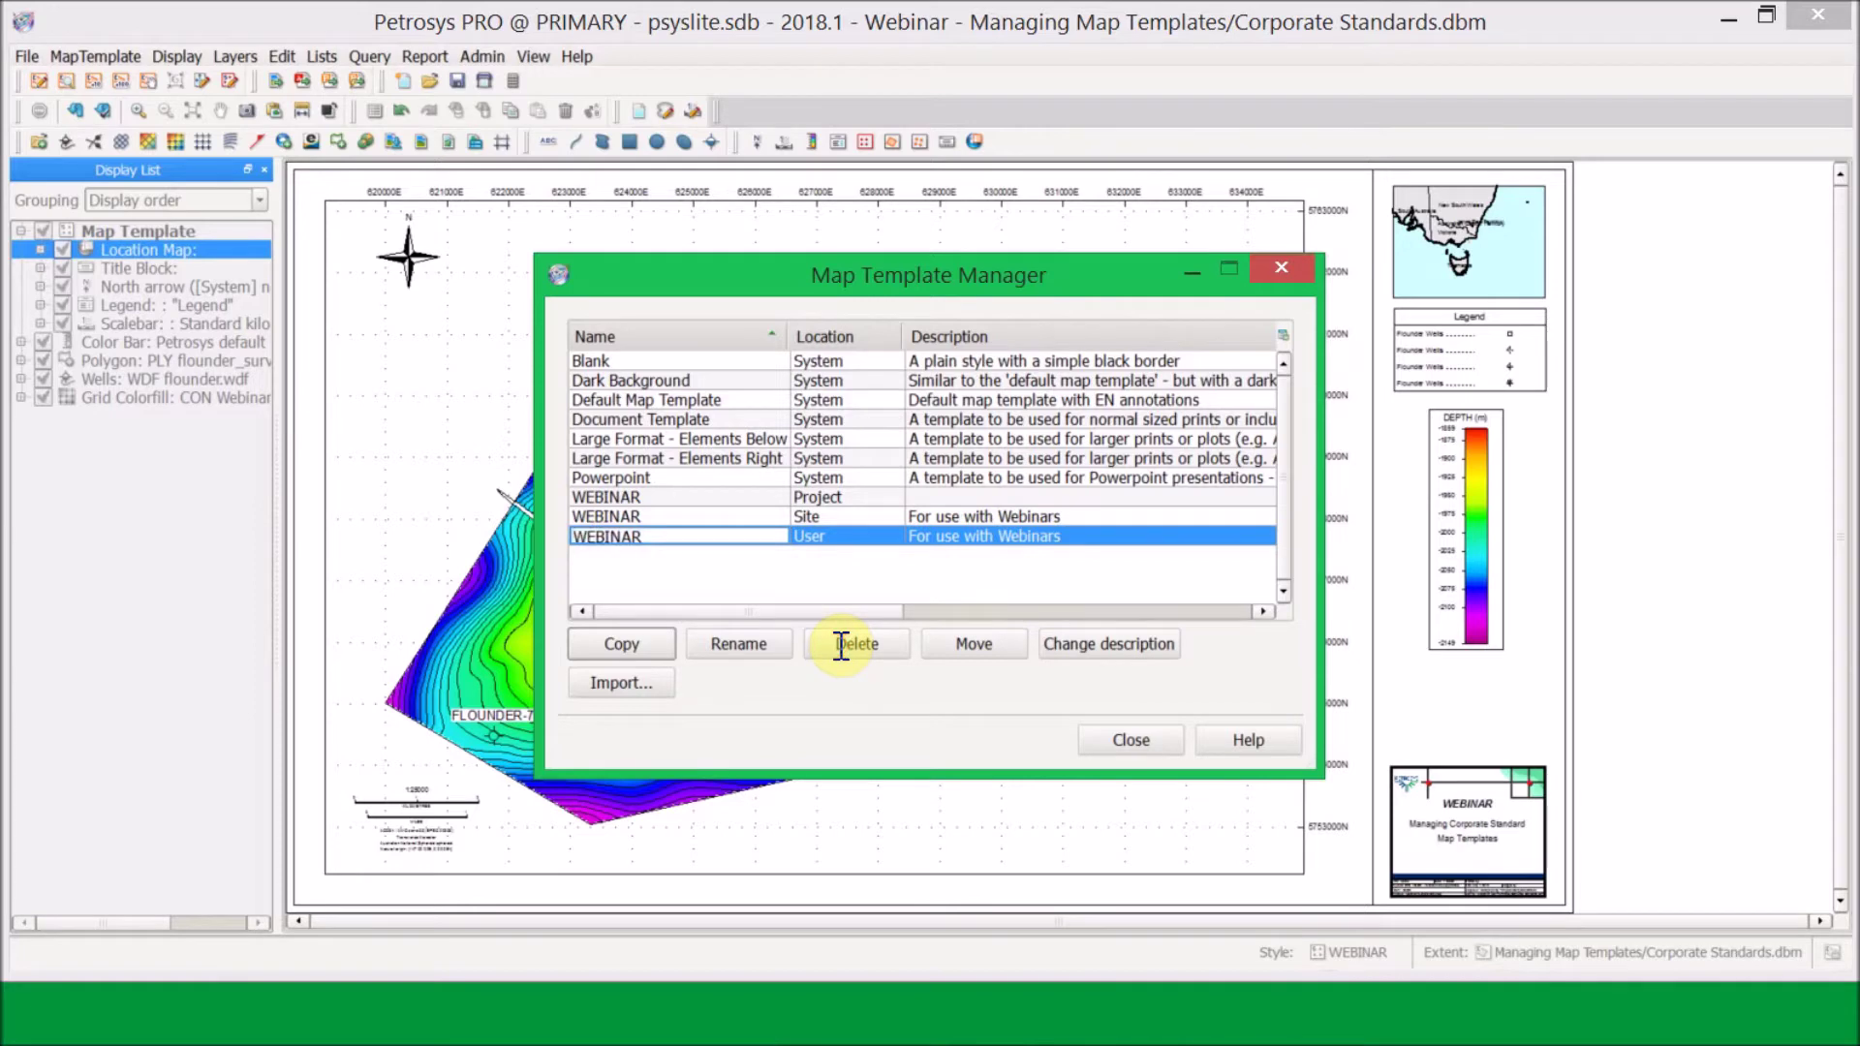
{"action": "type", "text": "_TEST"}
{"action": "left_click", "coordinate": [893, 684]}
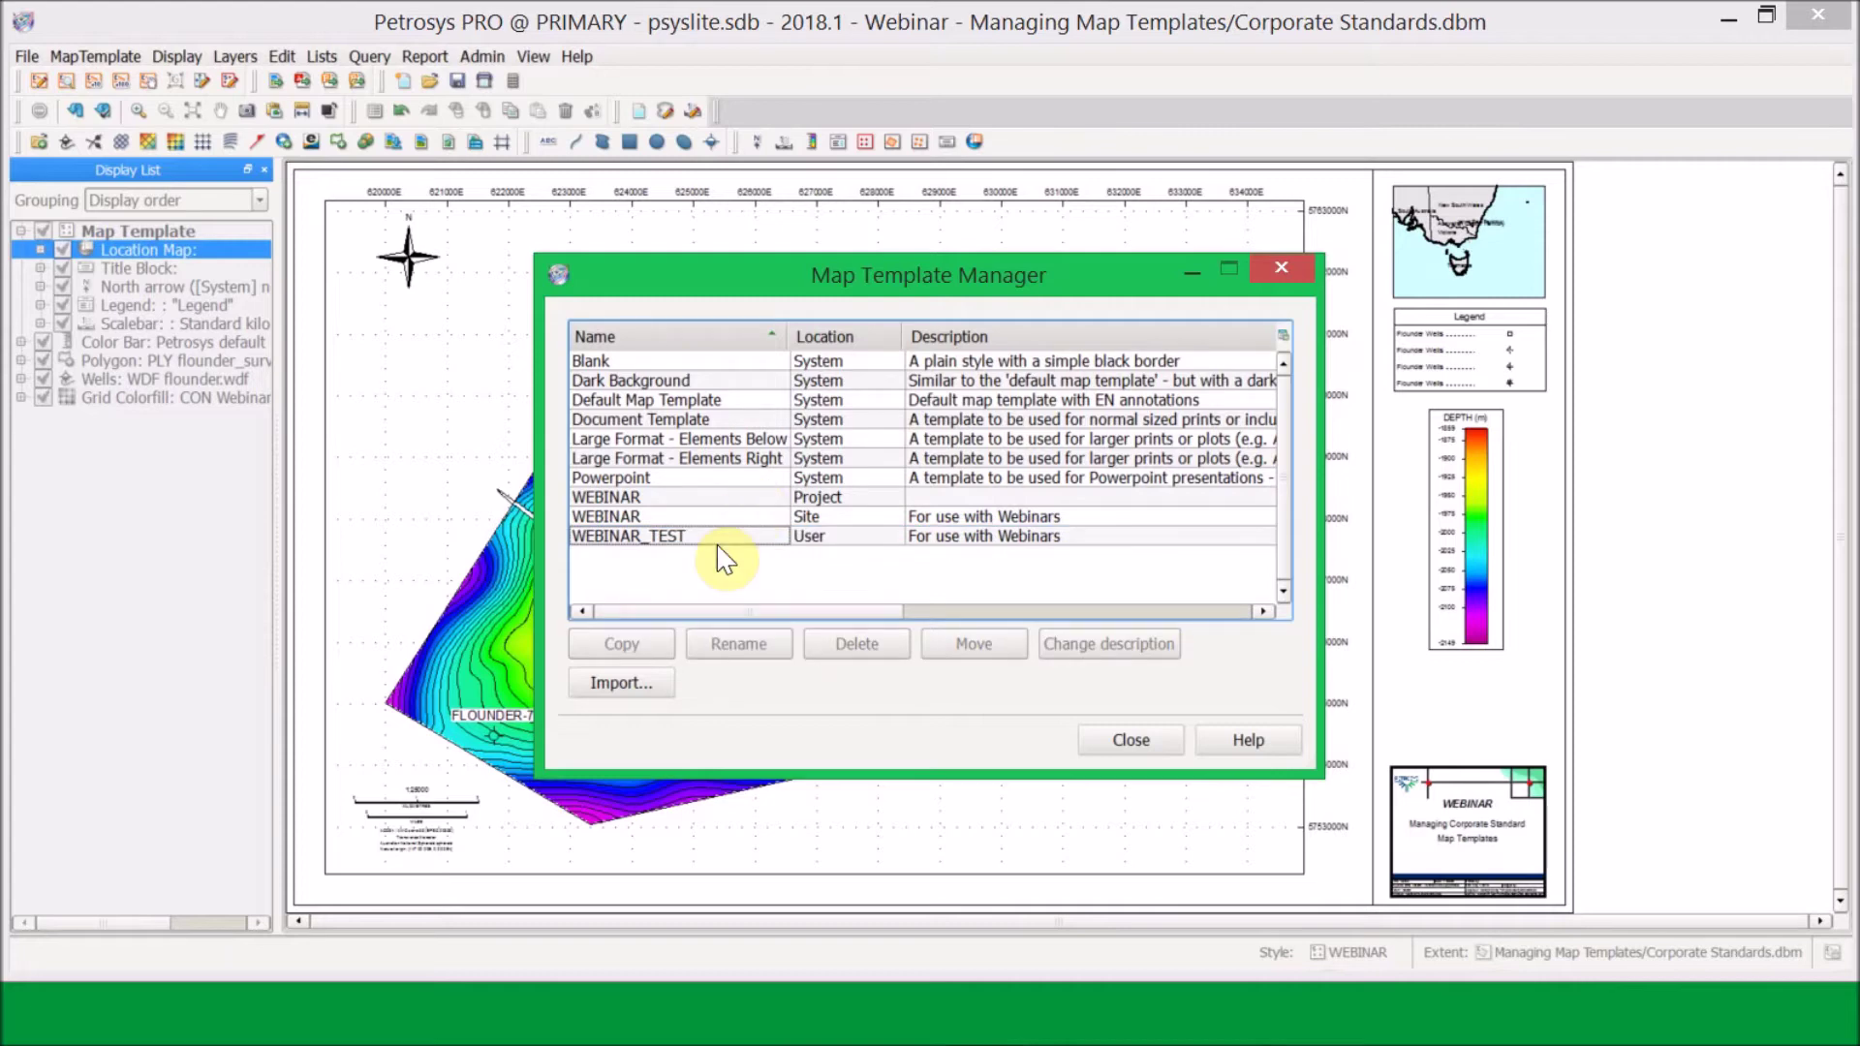
Select WEBINAR_TEST and start moving it to another location
{"action": "left_click", "coordinate": [794, 539]}
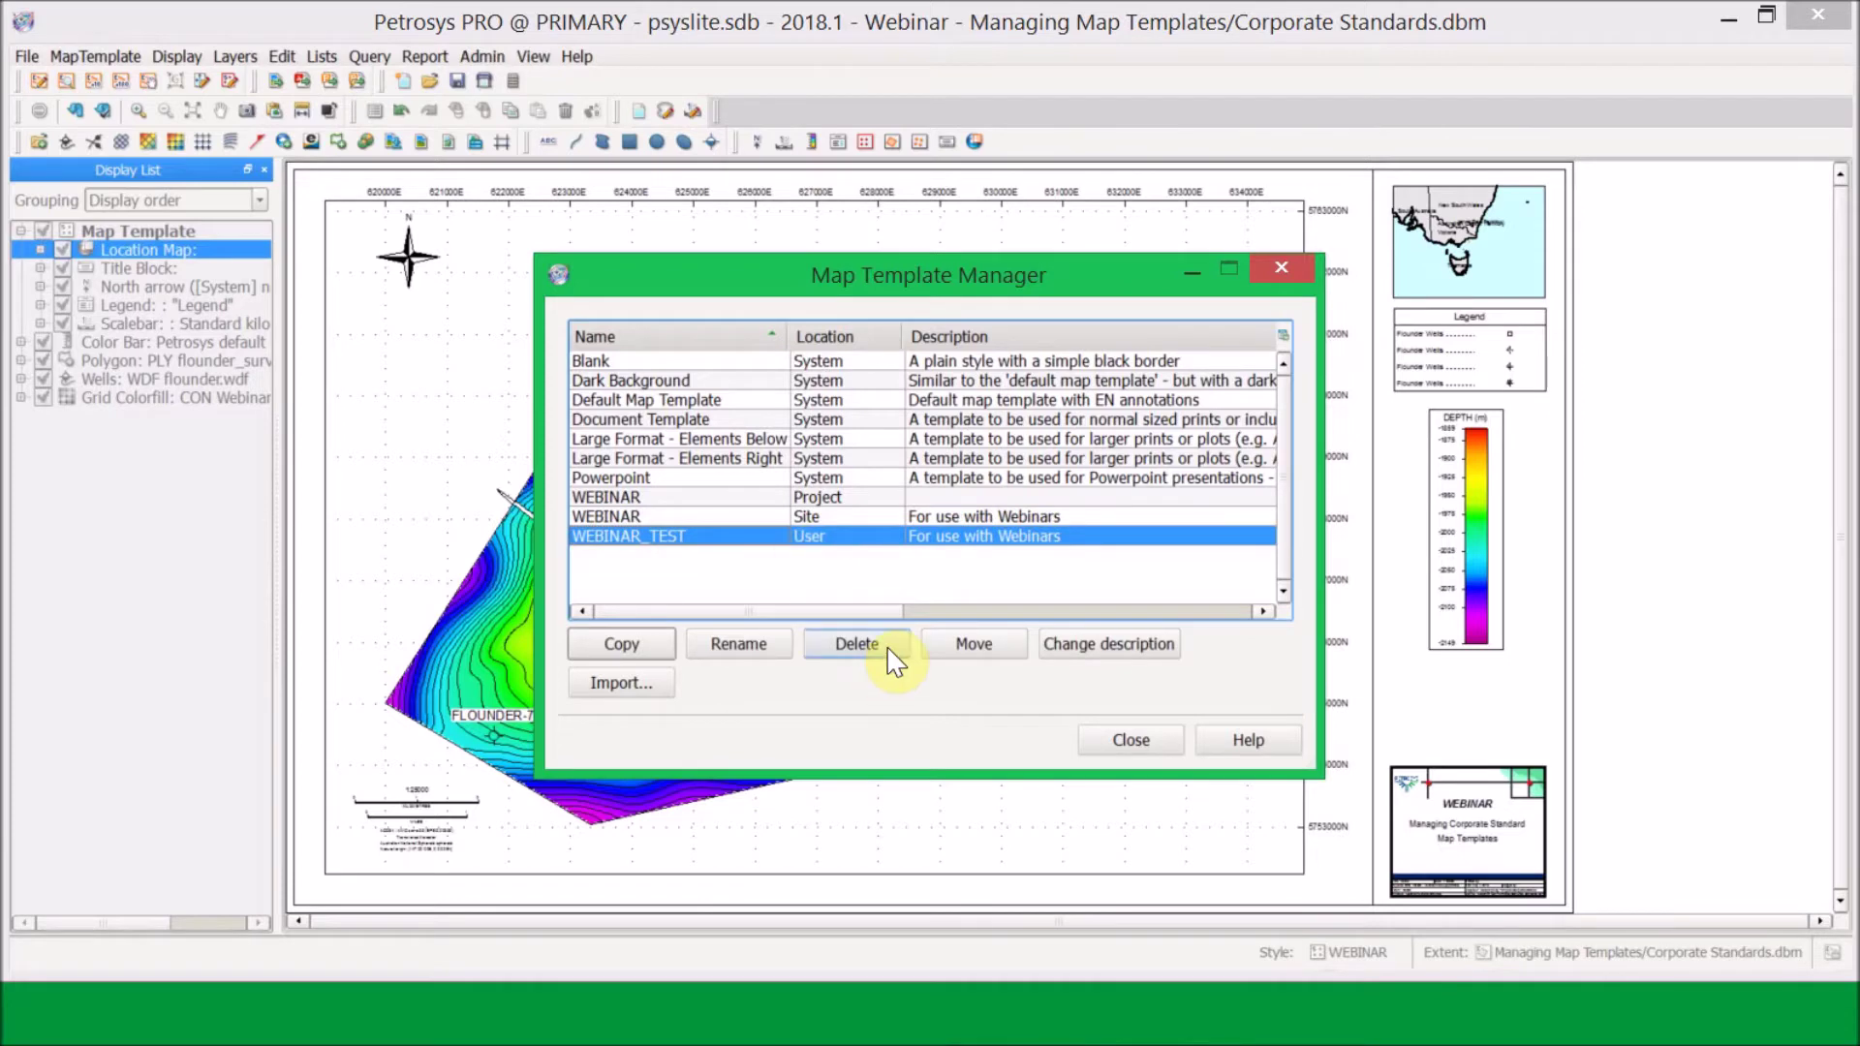
{"action": "left_click", "coordinate": [1065, 775]}
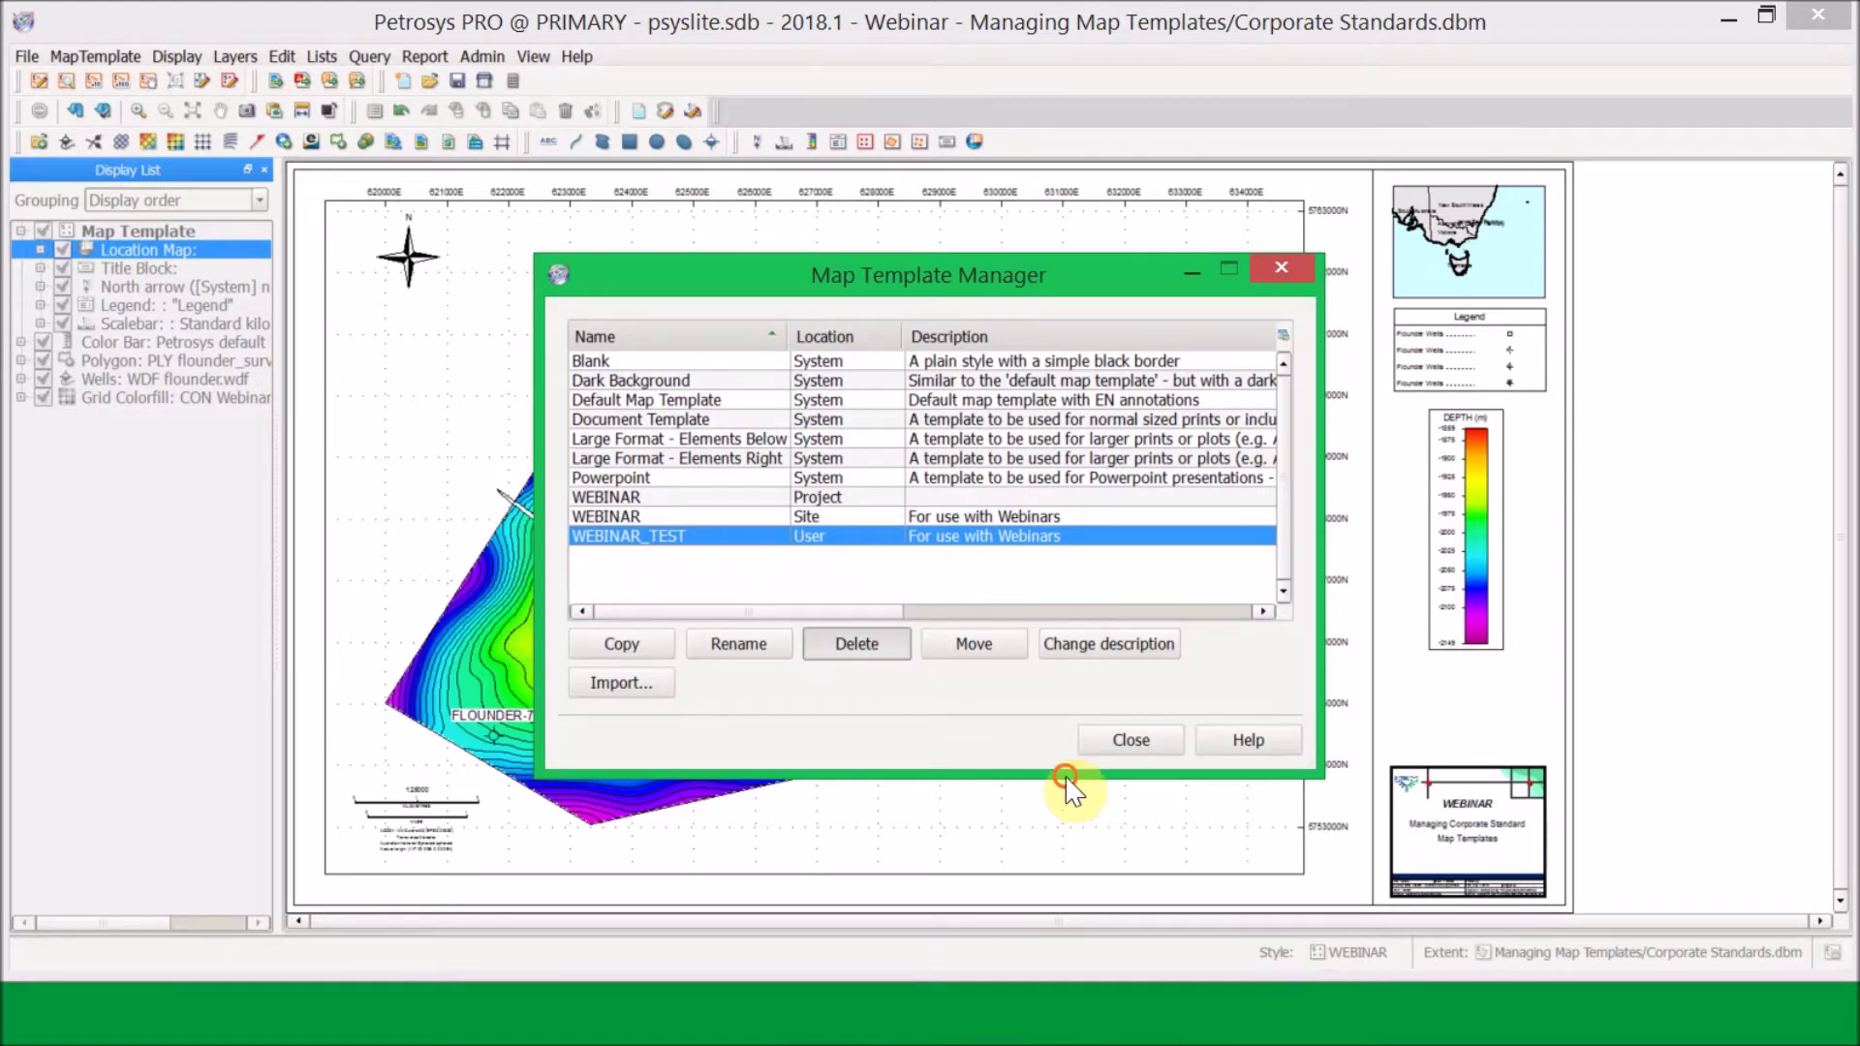
{"action": "left_click", "coordinate": [899, 570]}
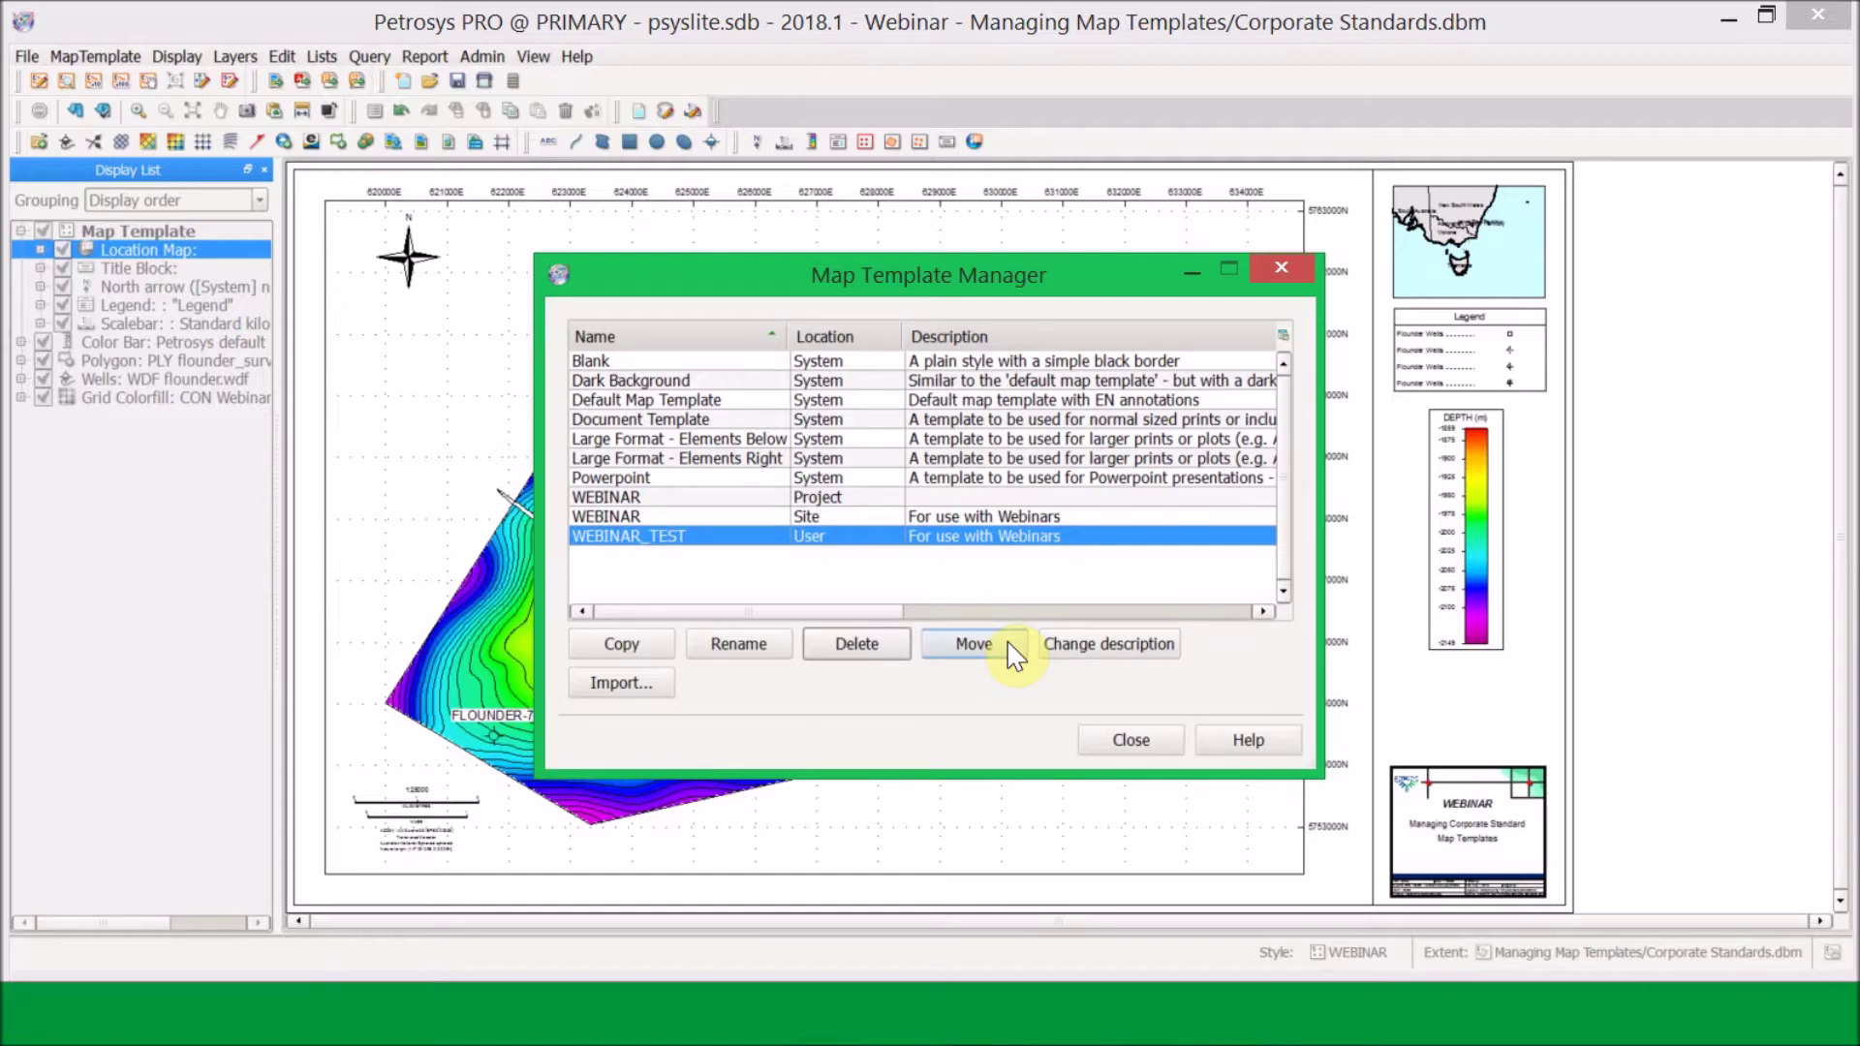
Review the Project, Site and User destination options, then cancel the move
{"action": "left_click", "coordinate": [1208, 772]}
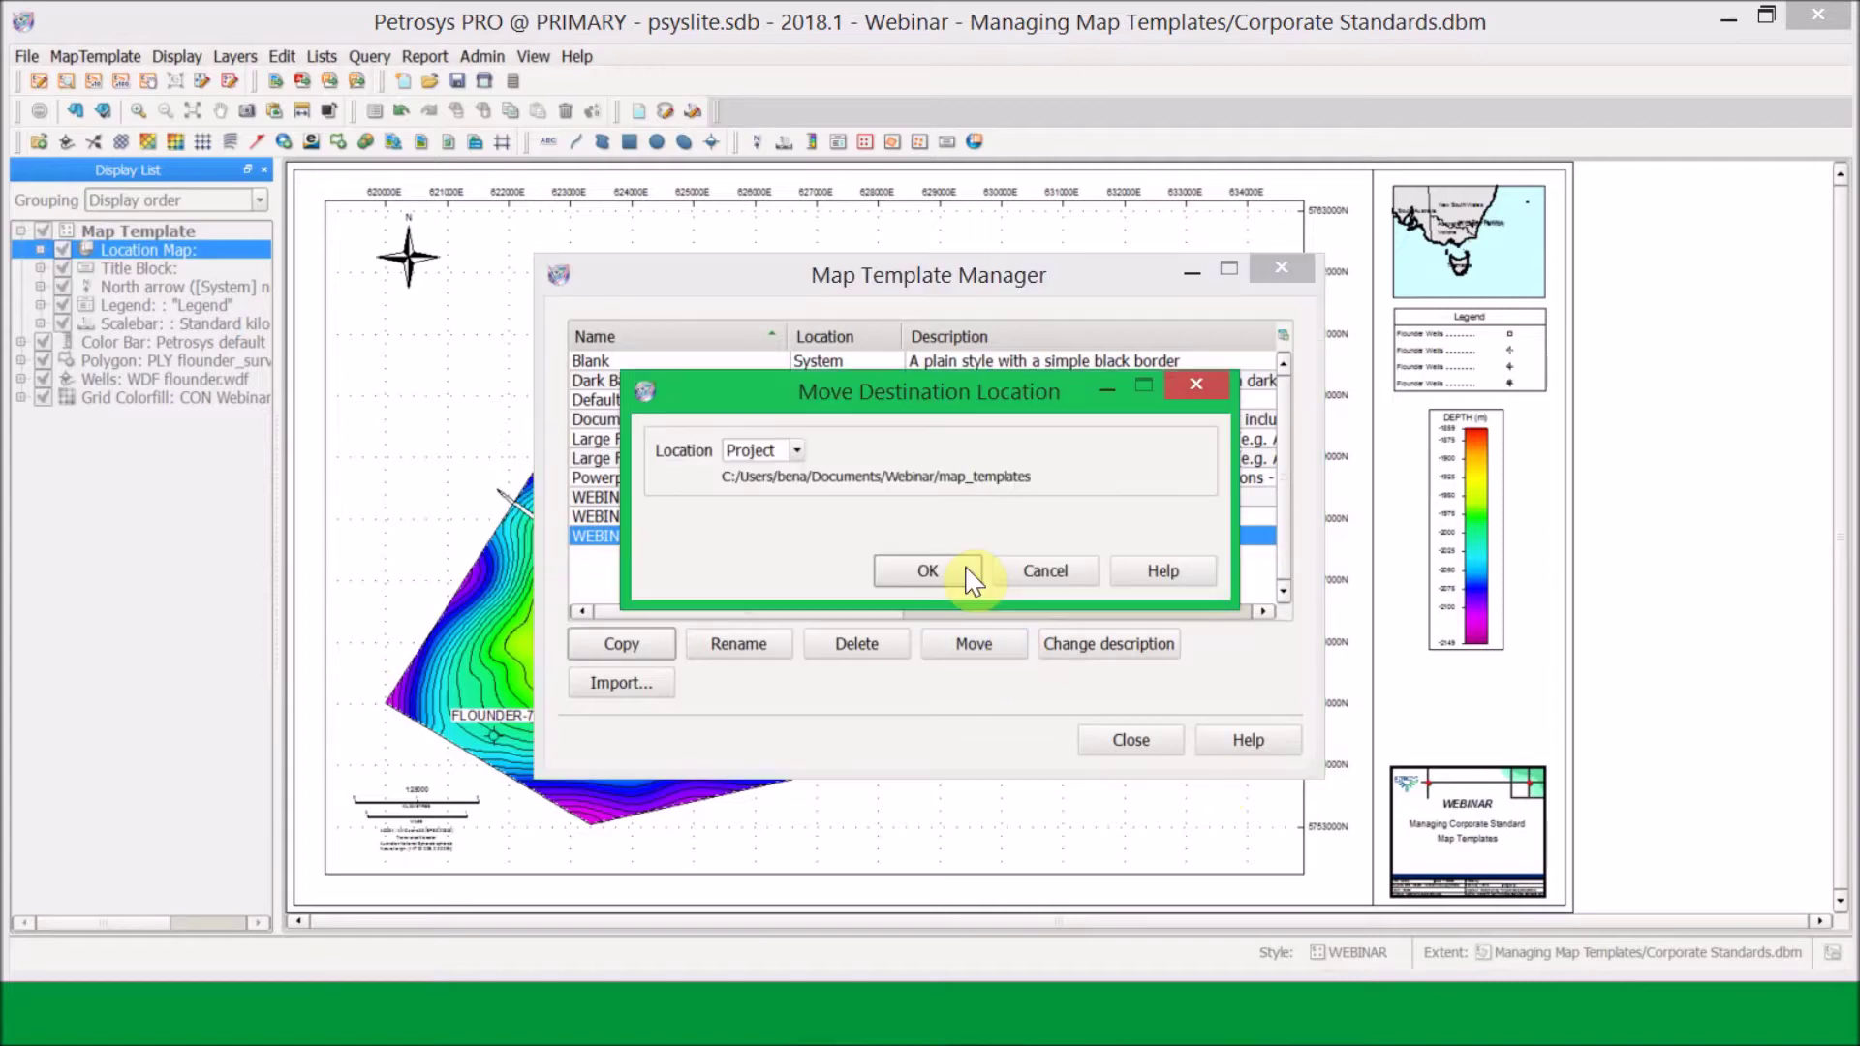
{"action": "left_click", "coordinate": [957, 549]}
{"action": "key", "text": "alt+Down"}
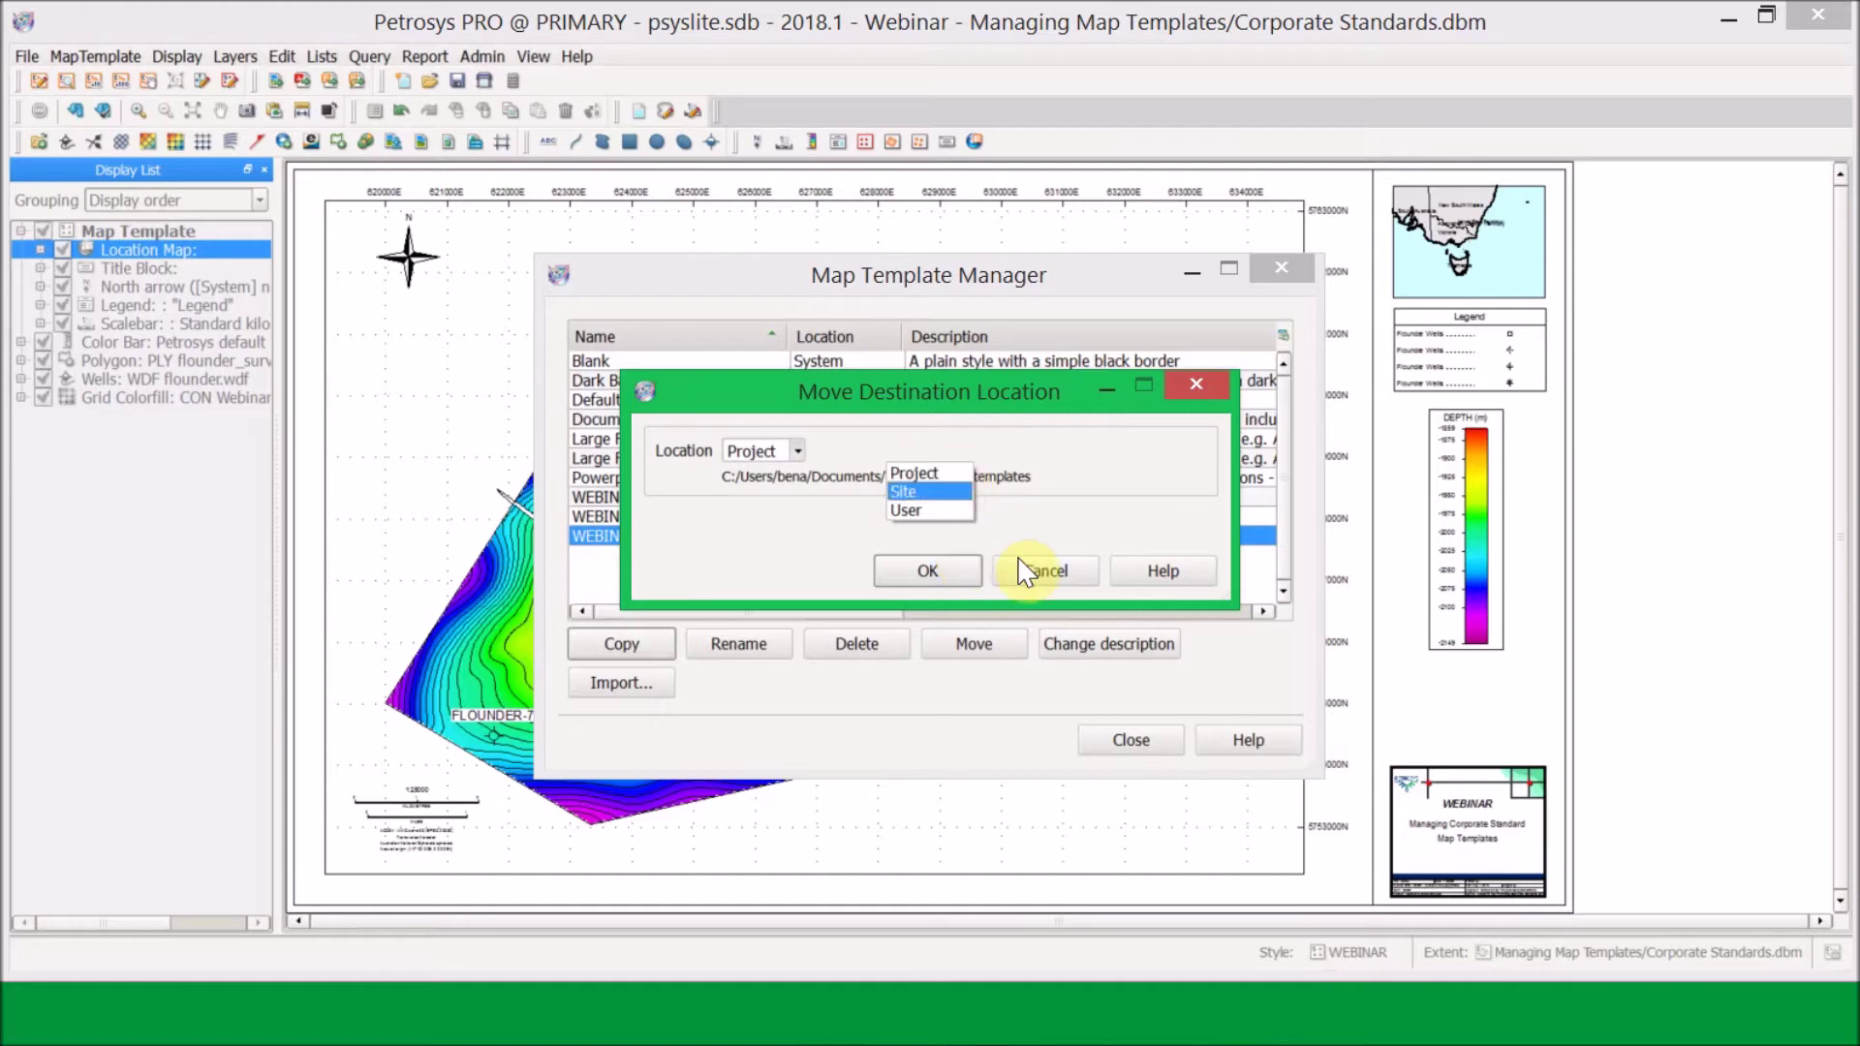
{"action": "left_click", "coordinate": [1259, 687]}
{"action": "key", "text": "Escape"}
{"action": "key", "text": "Escape"}
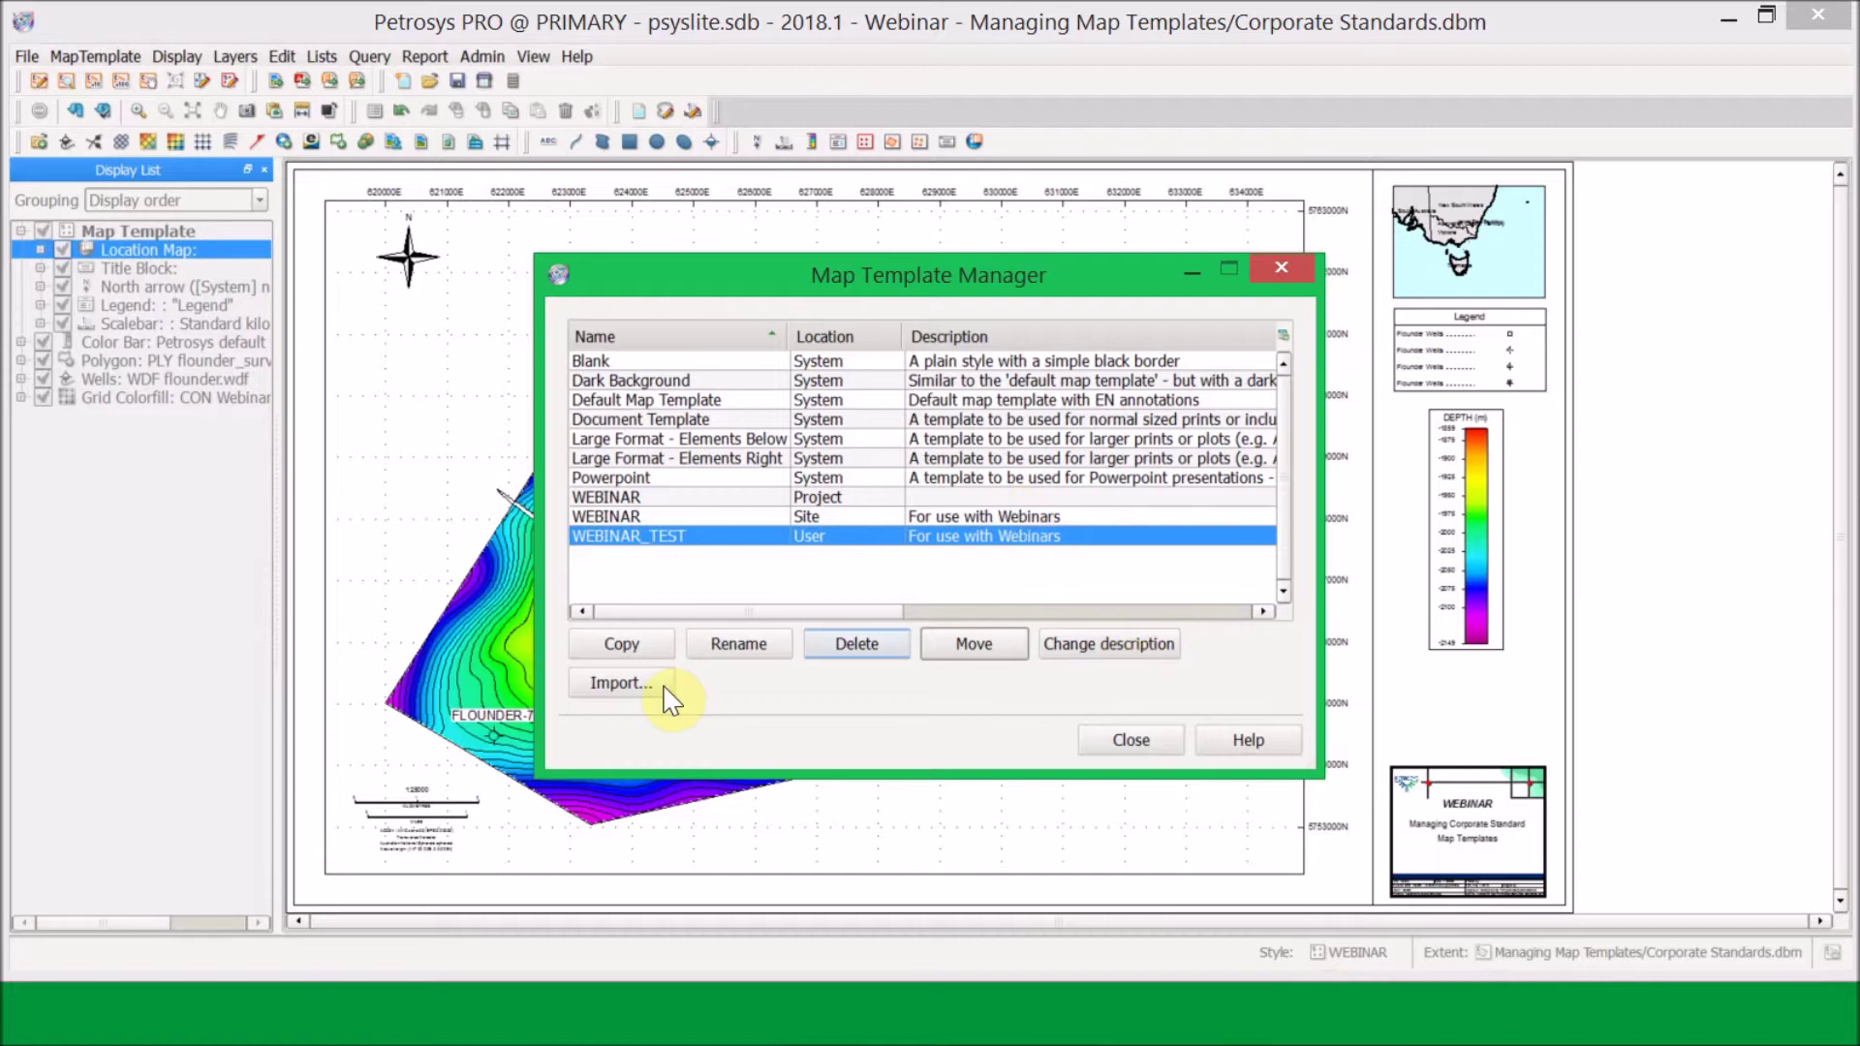
Cancel the map sheet import and its file browser, then close the Map Template Manager
{"action": "left_click", "coordinate": [783, 824]}
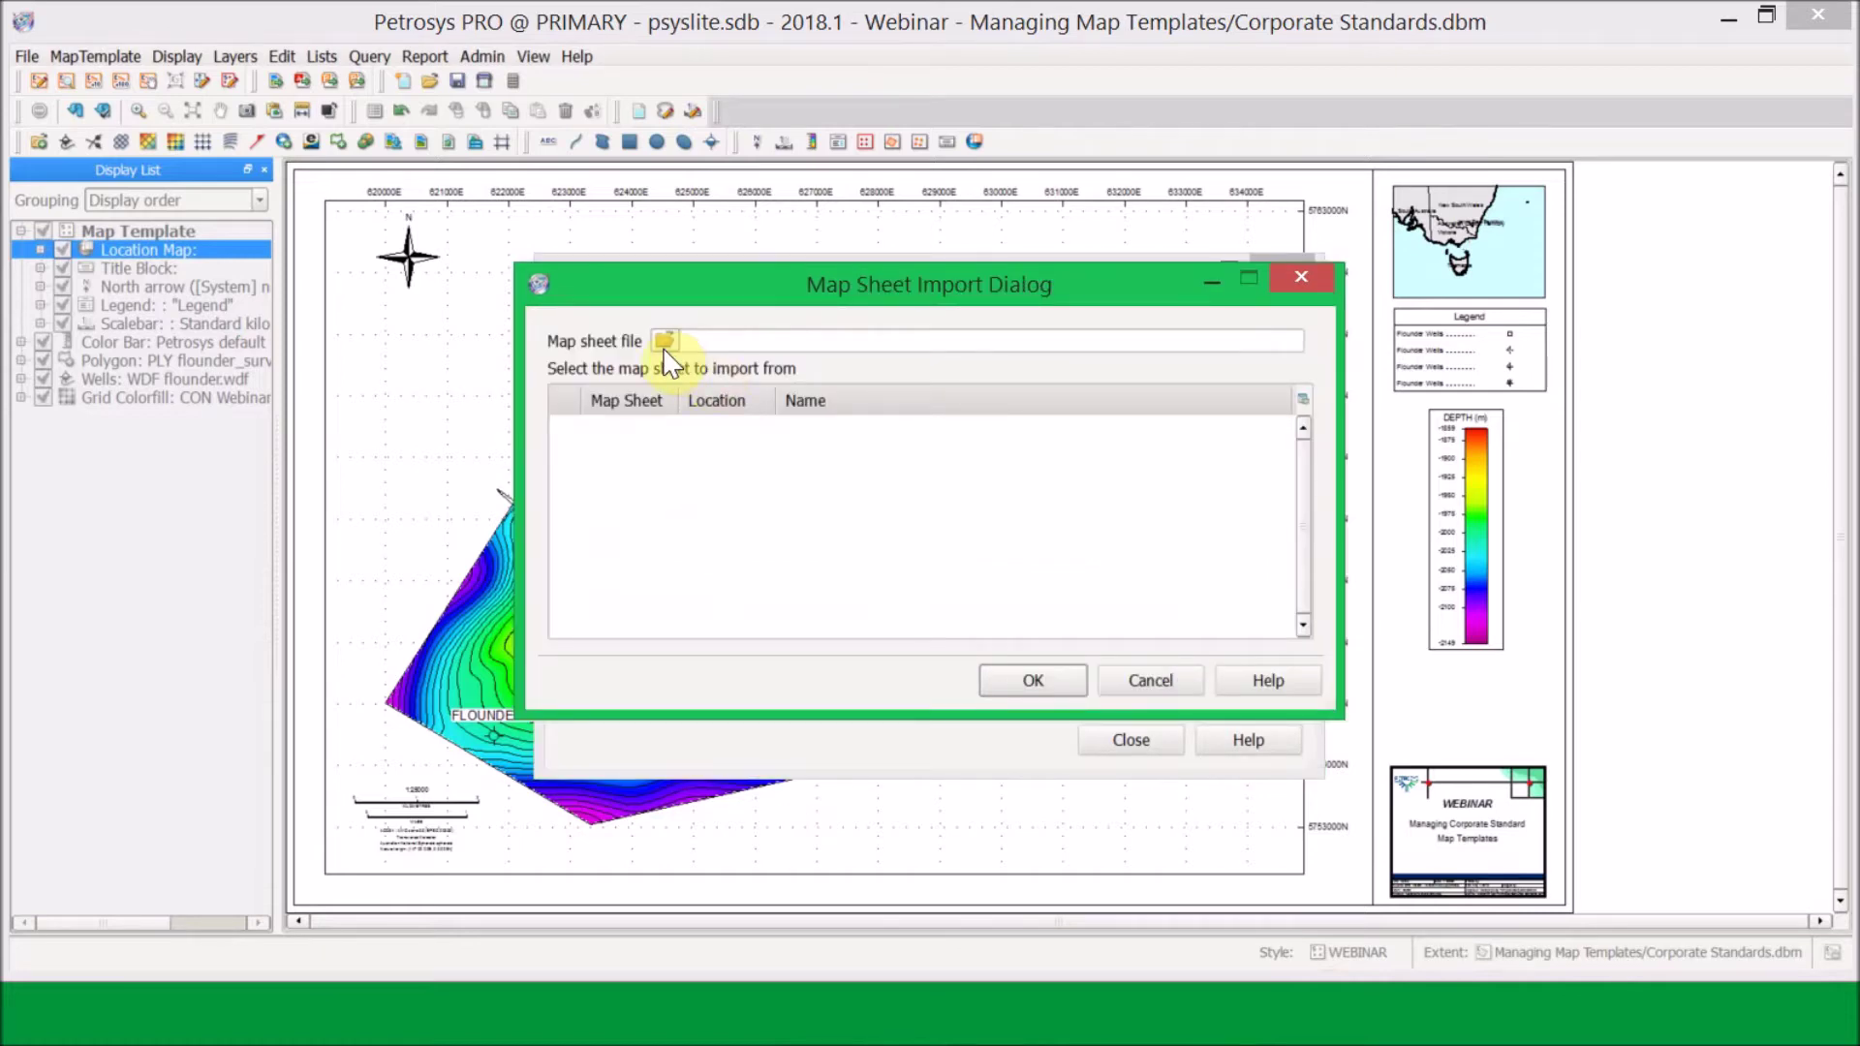
{"action": "left_click", "coordinate": [800, 408]}
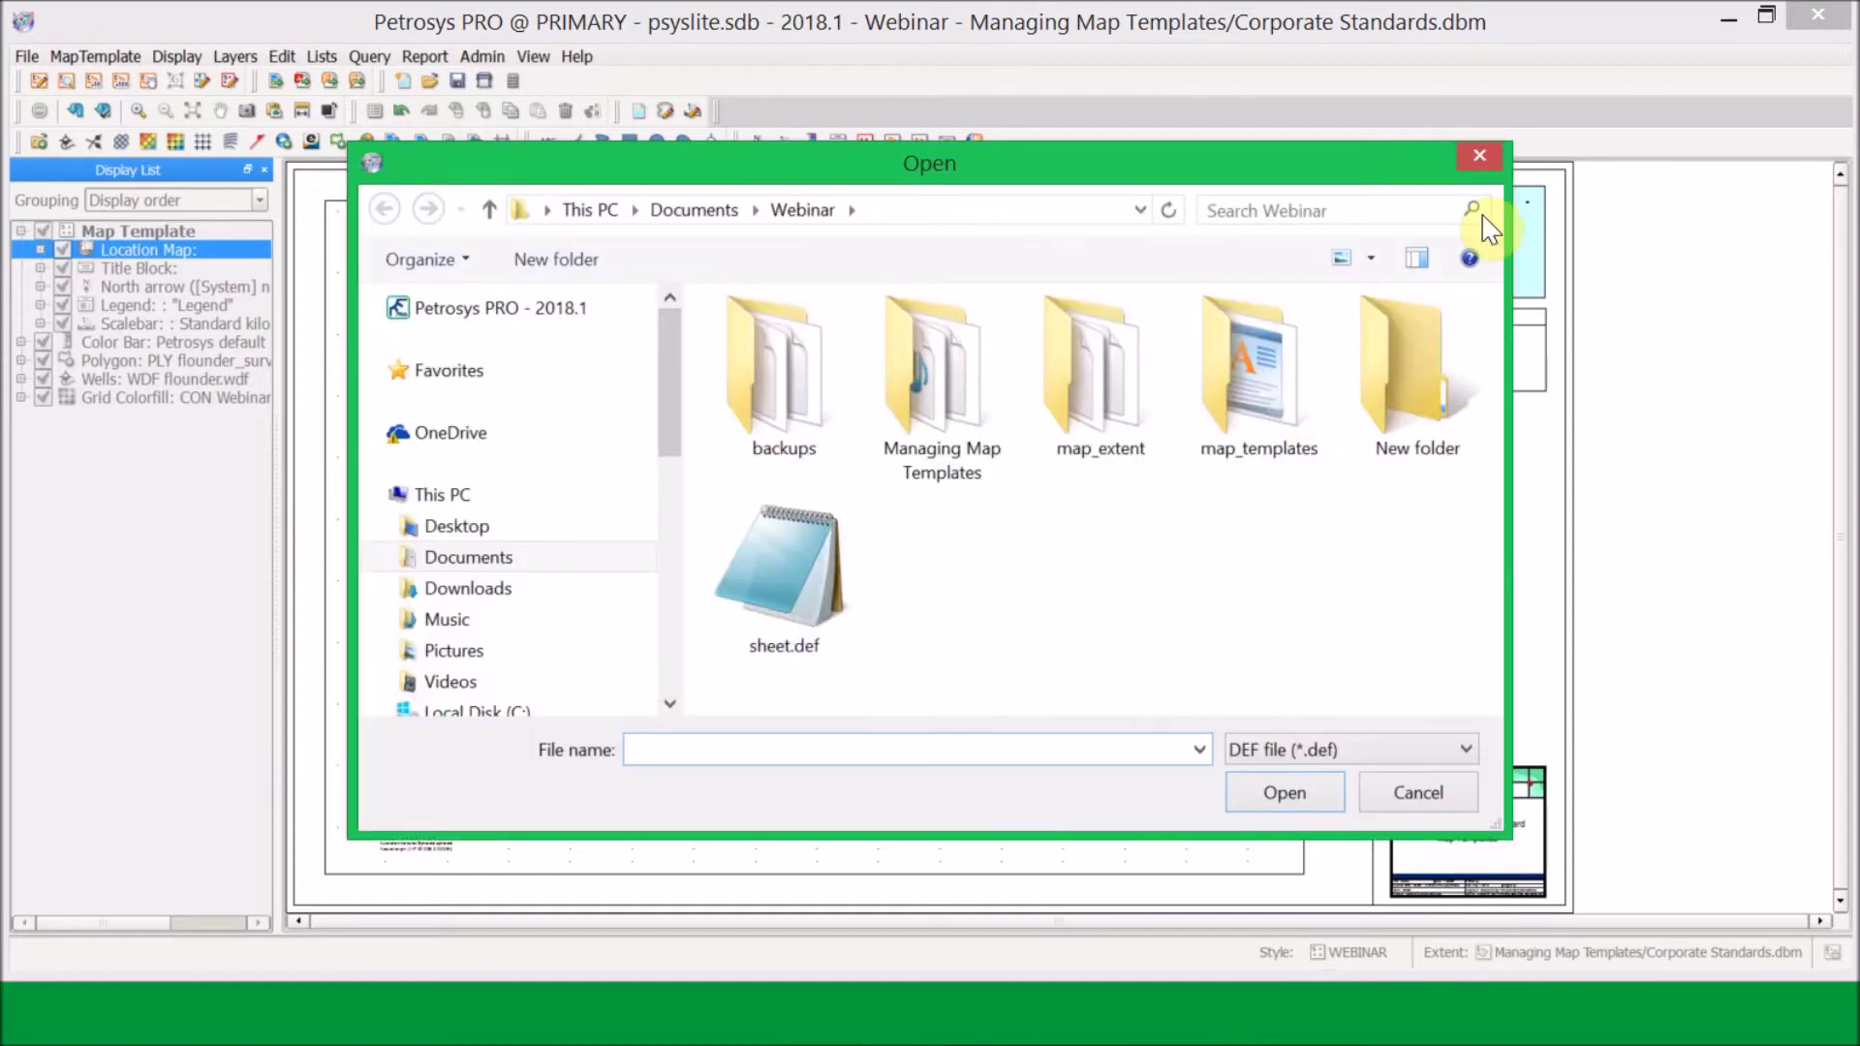
{"action": "left_click", "coordinate": [1782, 194]}
{"action": "key", "text": "Escape"}
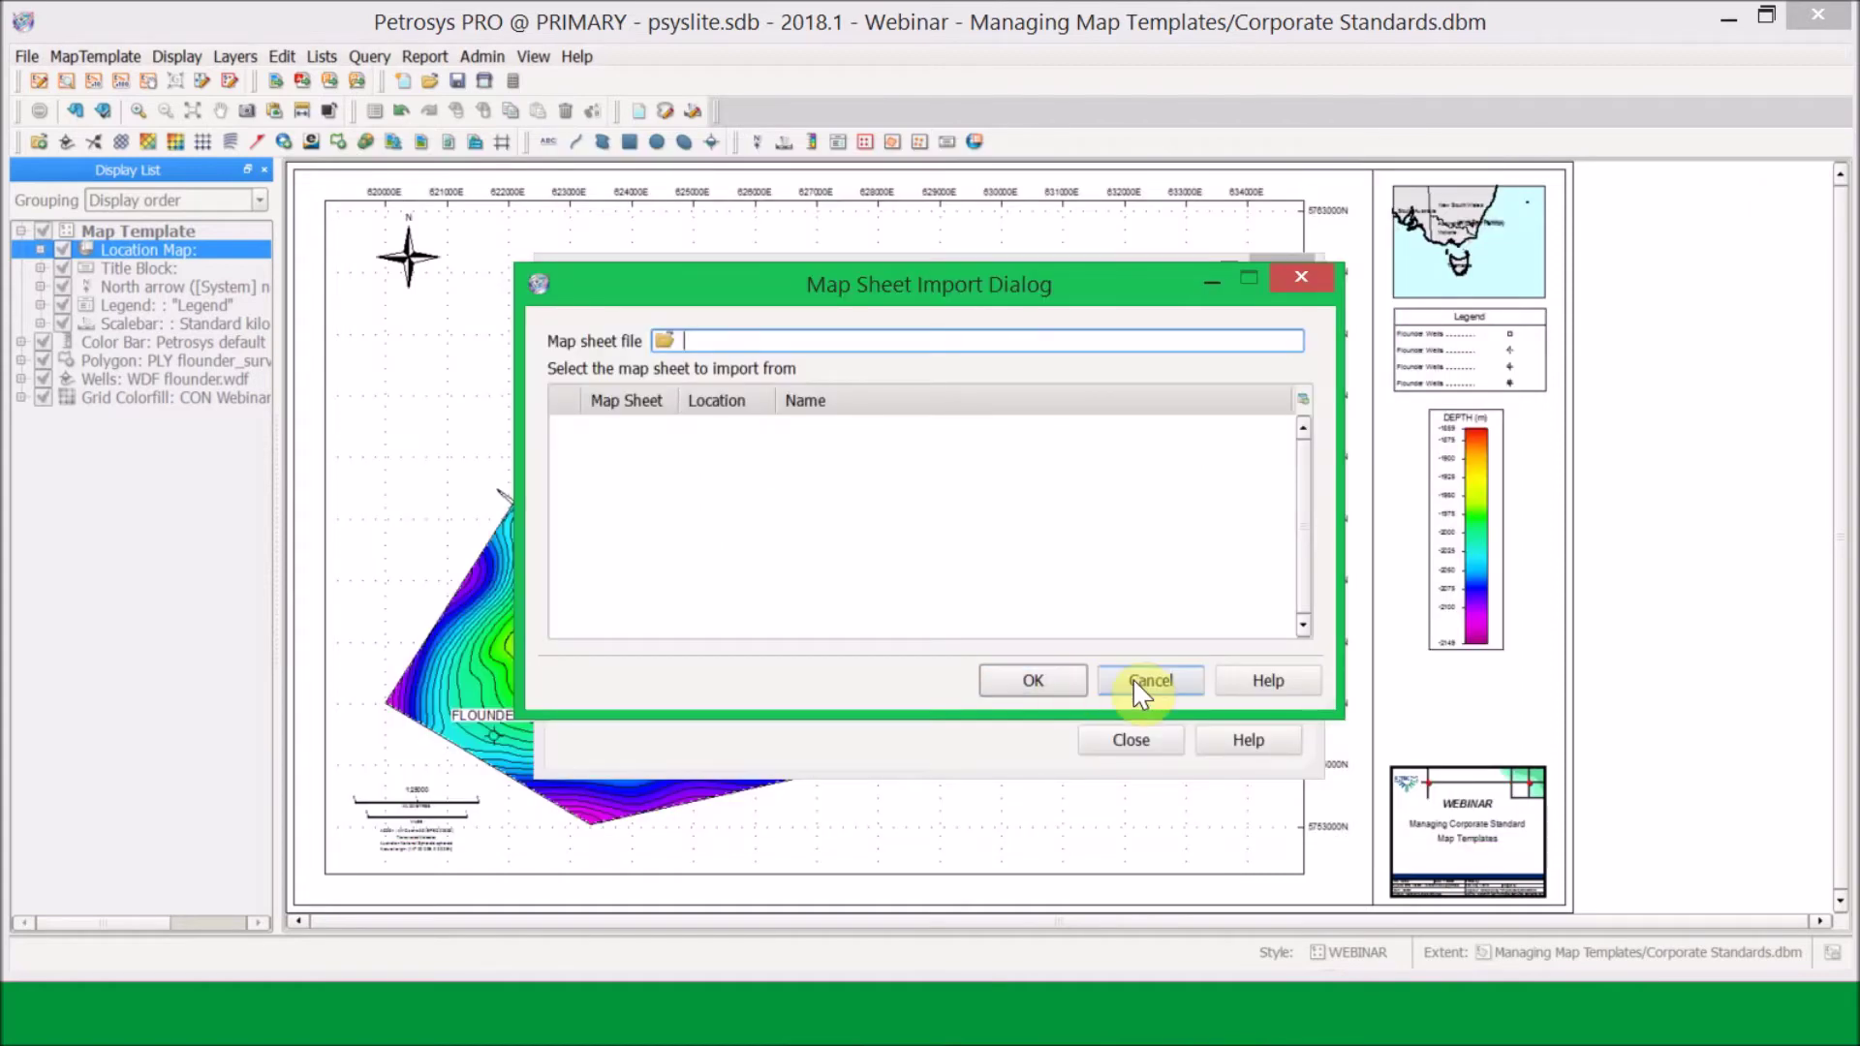
{"action": "left_click", "coordinate": [1382, 816]}
{"action": "key", "text": "Escape"}
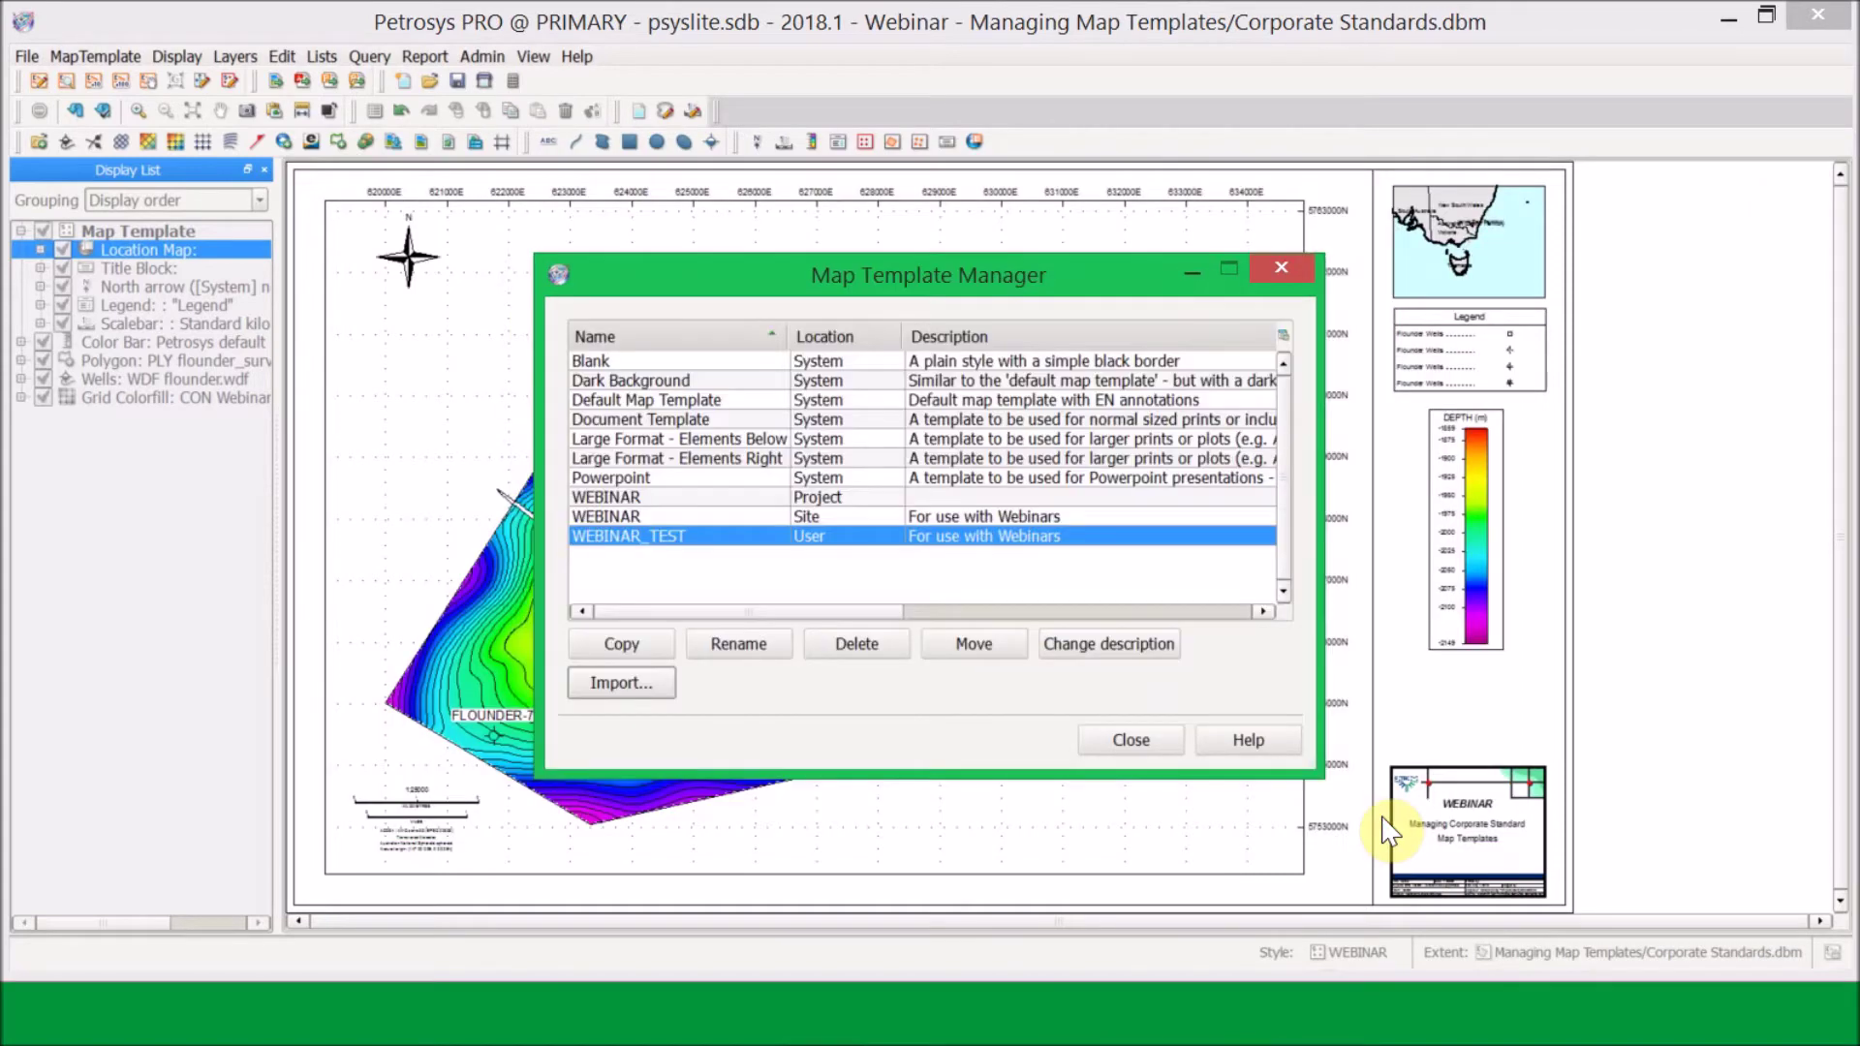
{"action": "left_click", "coordinate": [1373, 887]}
{"action": "key", "text": "Escape"}
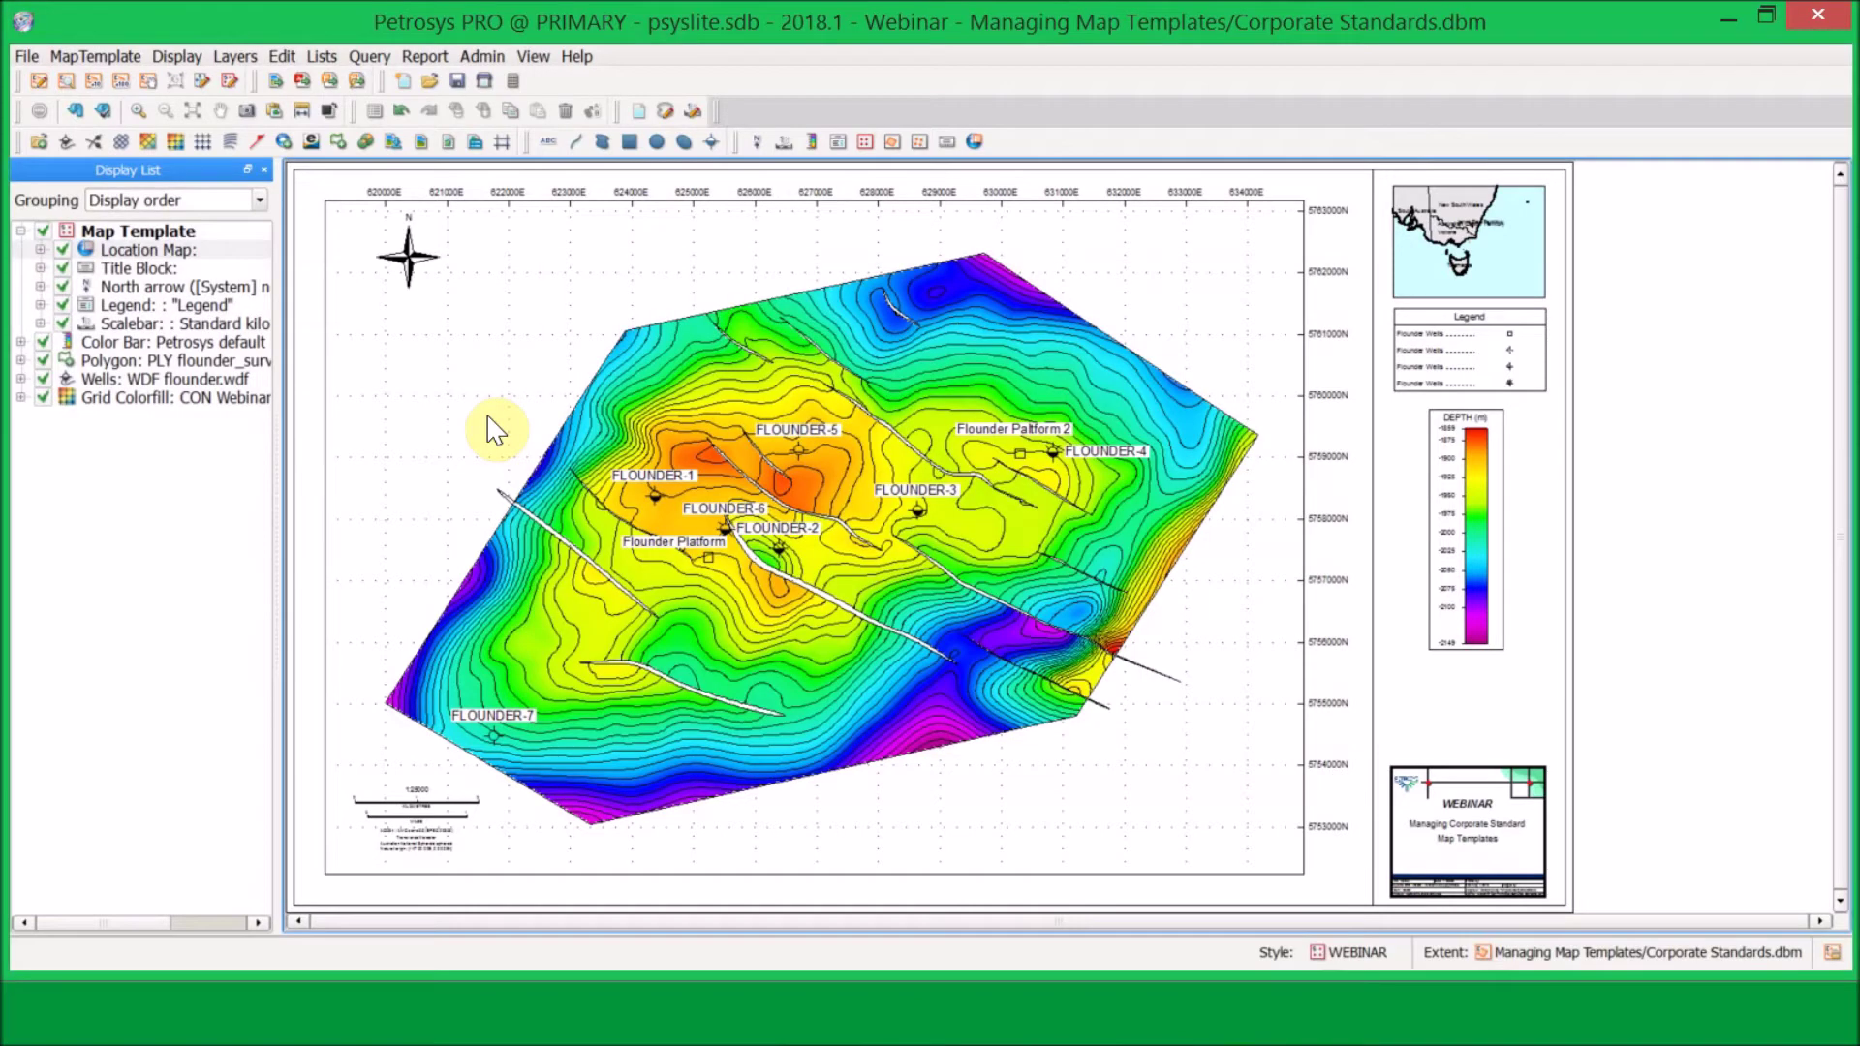
{"action": "left_click", "coordinate": [137, 60]}
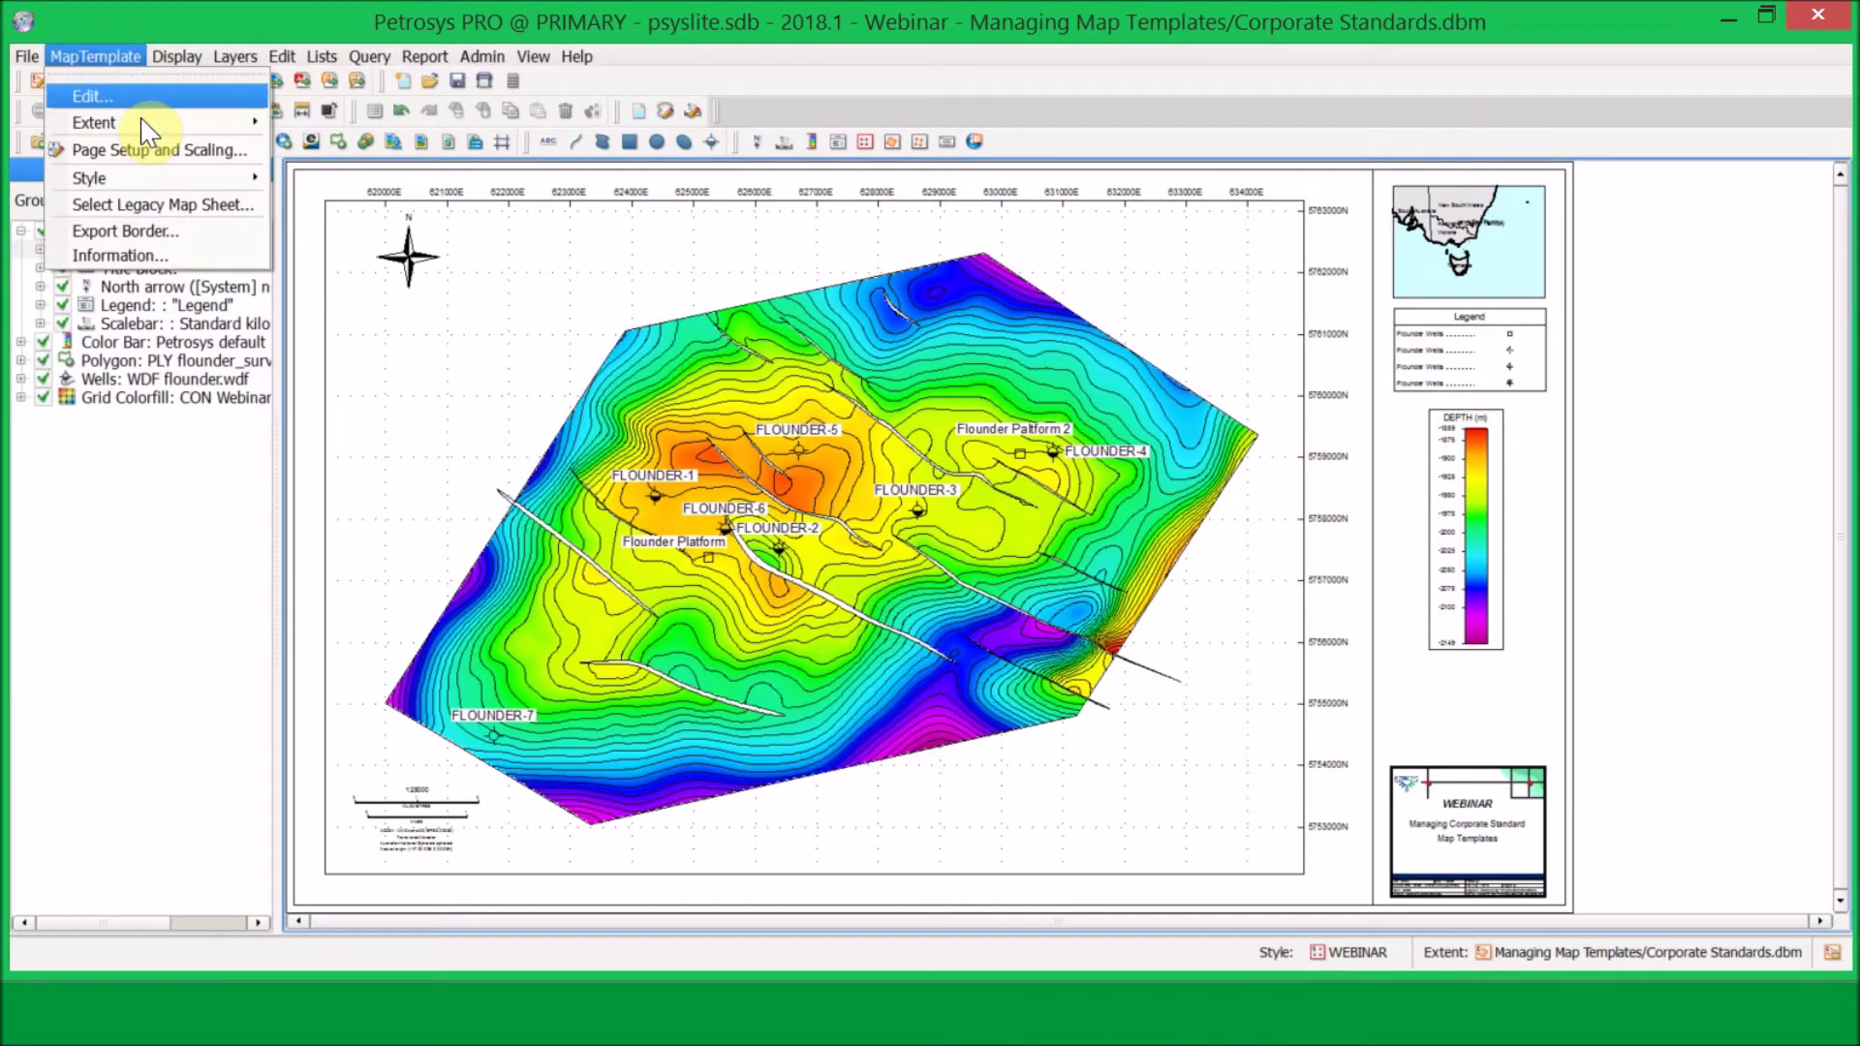
{"action": "mouse_move", "coordinate": [177, 123]}
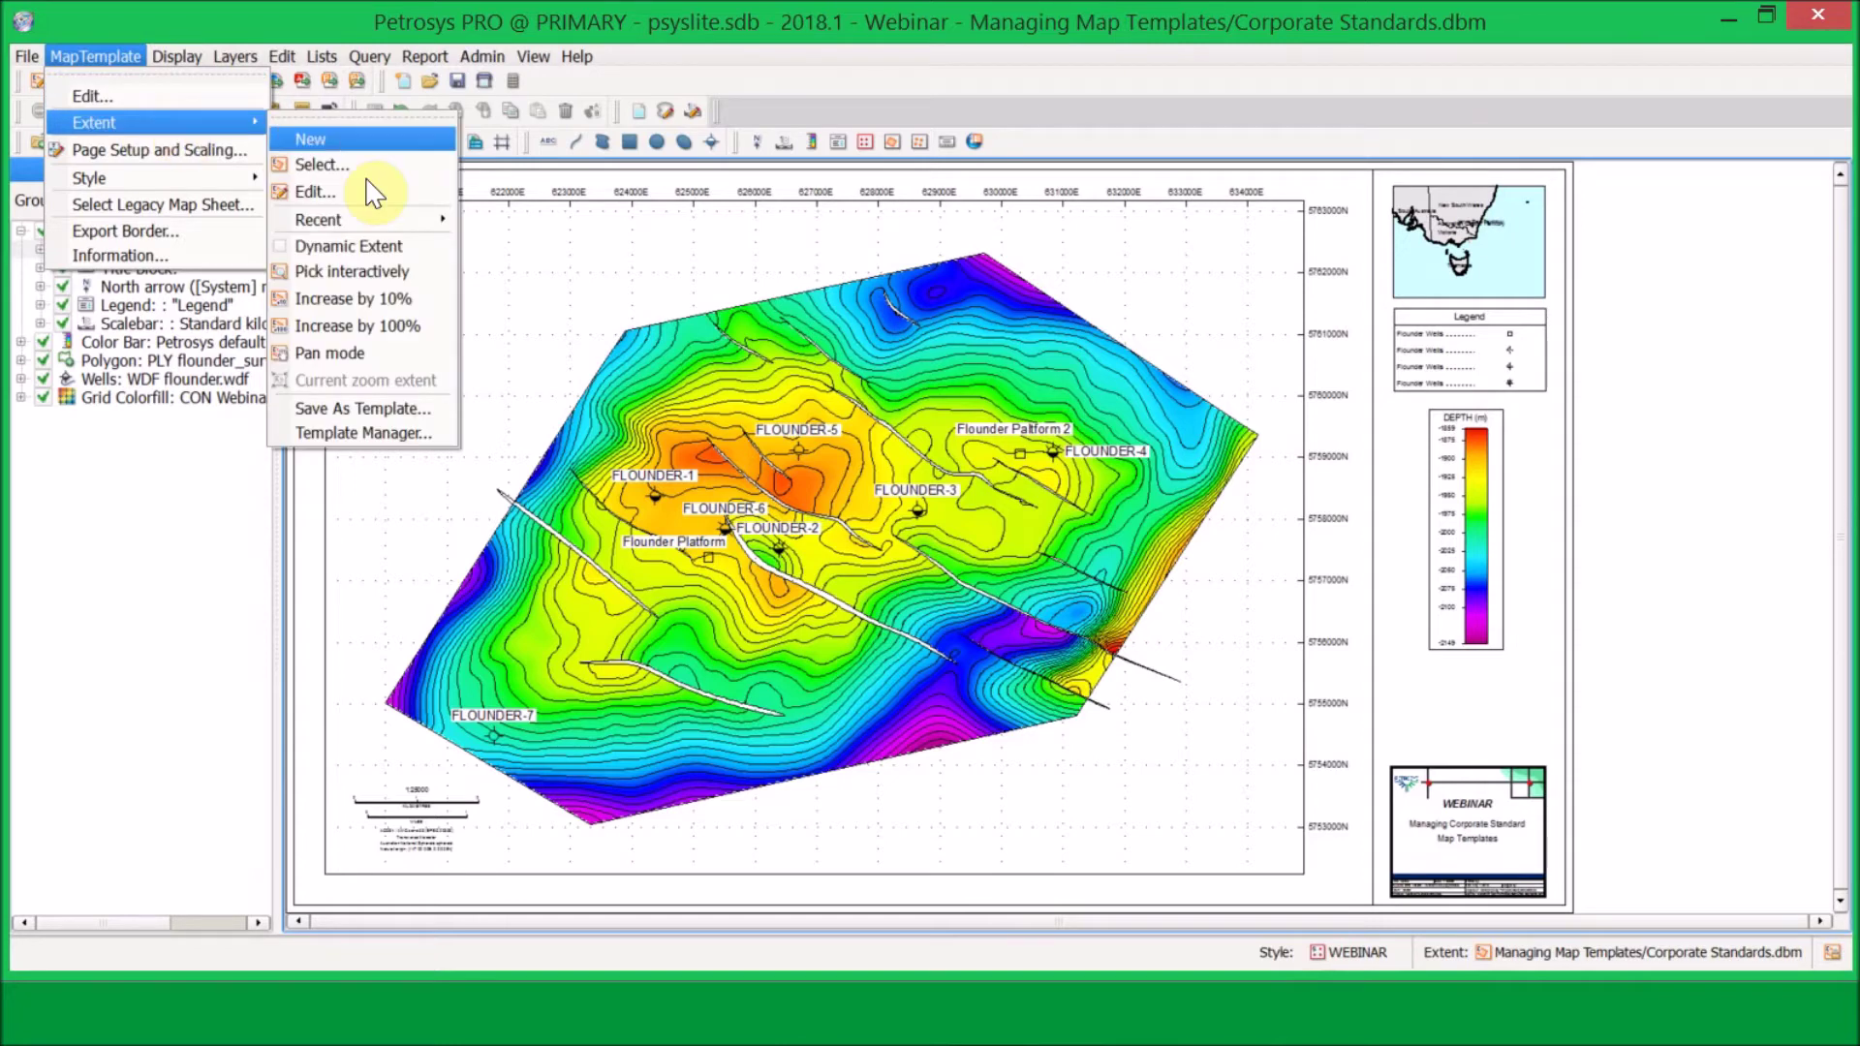
{"action": "left_click", "coordinate": [447, 433]}
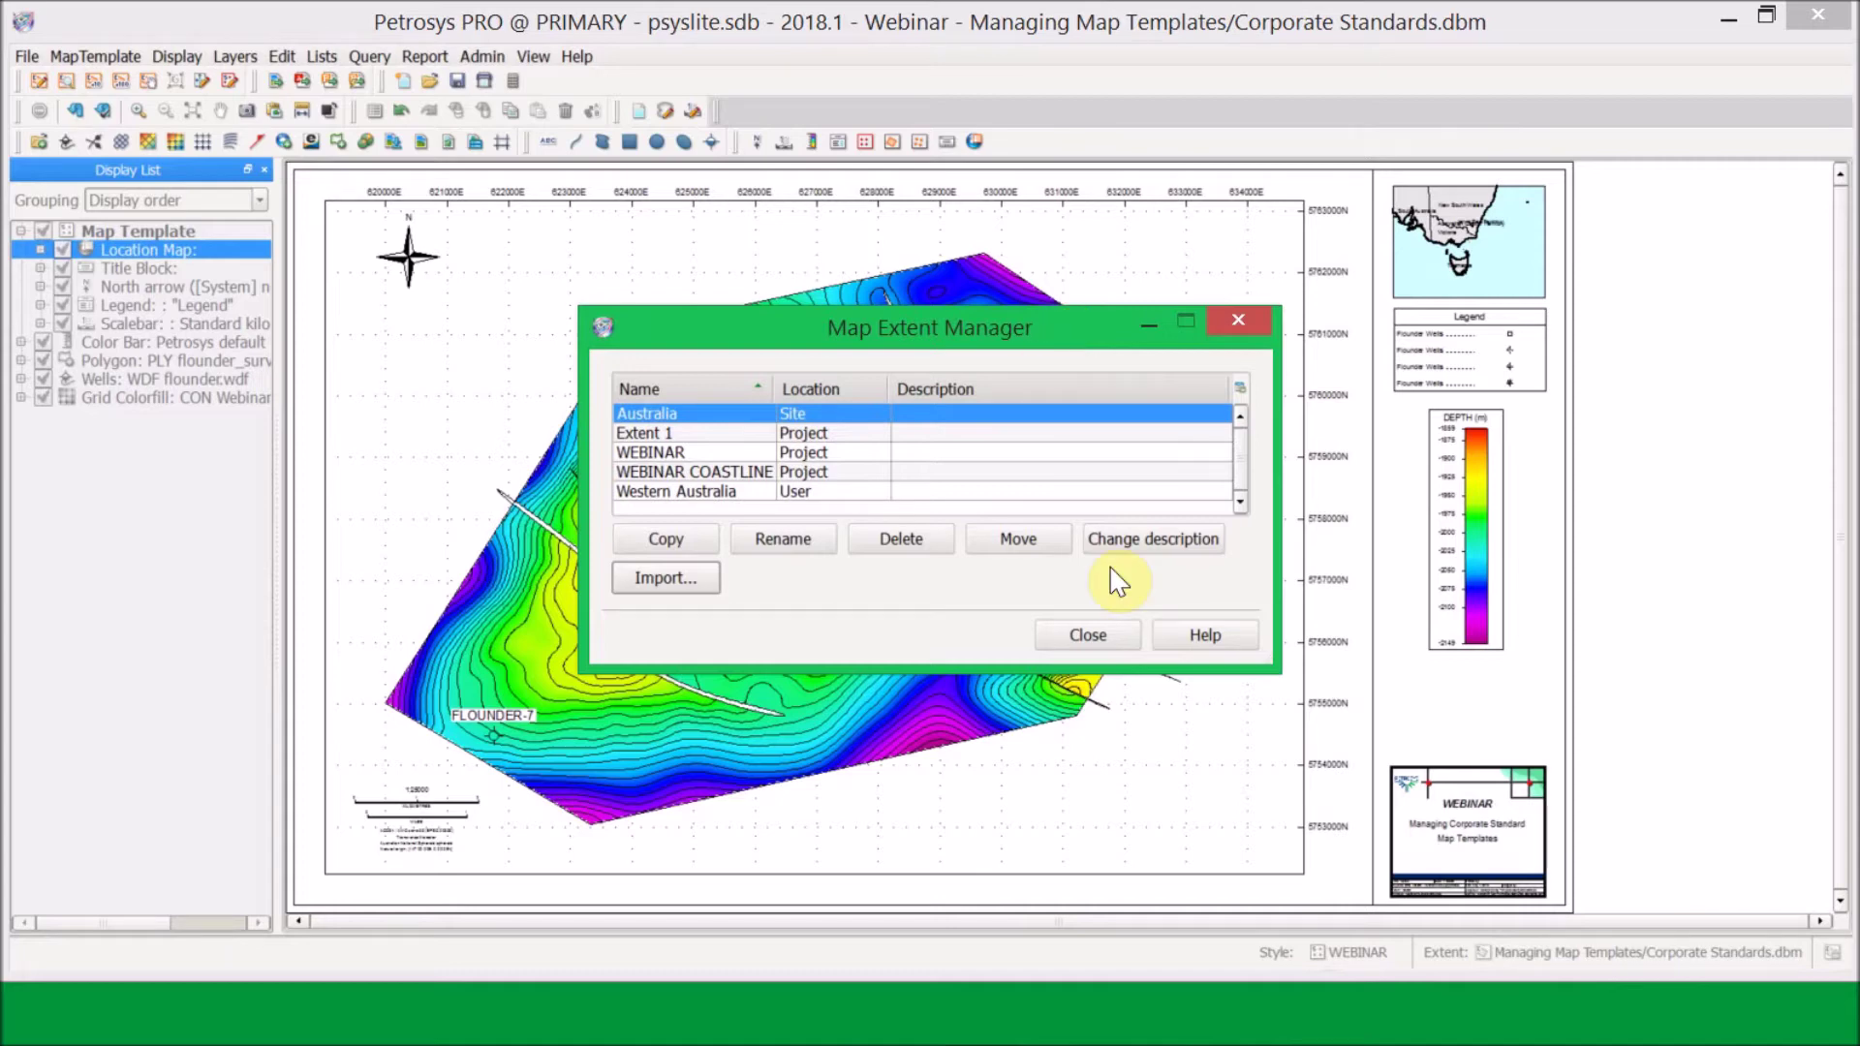
{"action": "left_click", "coordinate": [1088, 636]}
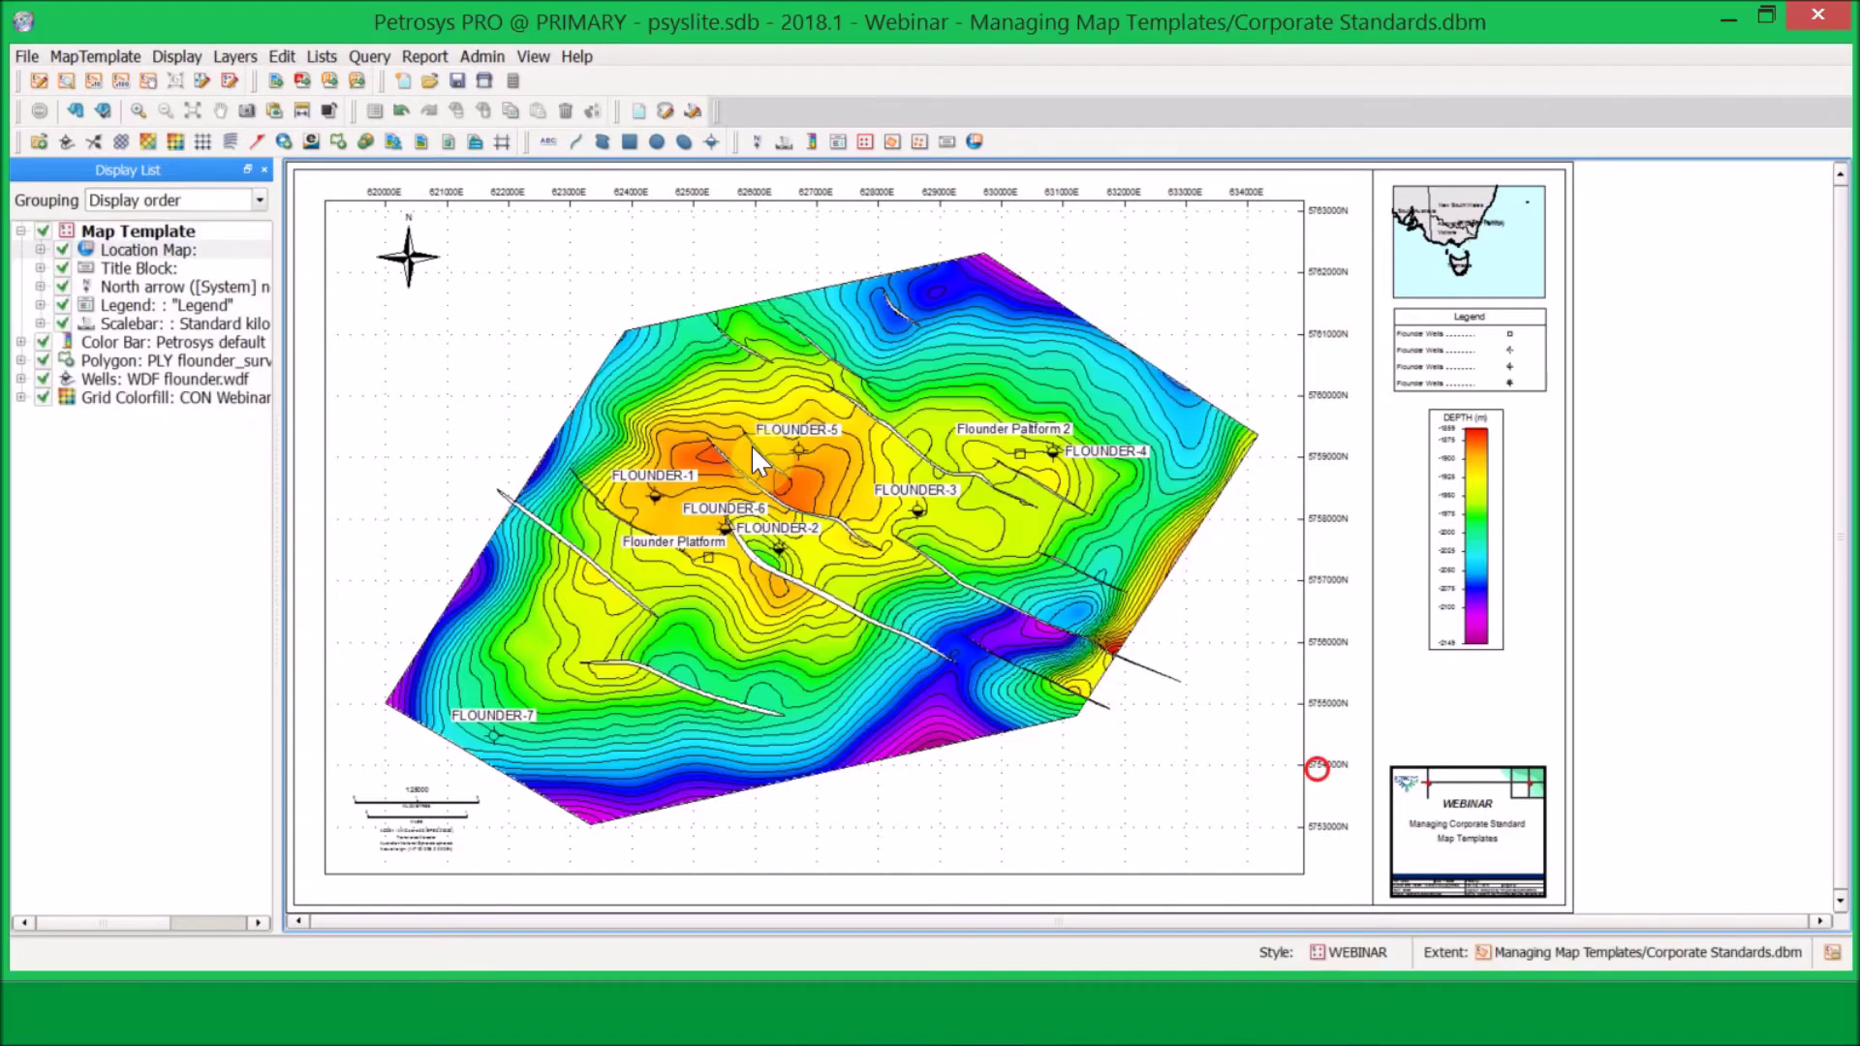
{"action": "left_click", "coordinate": [136, 58]}
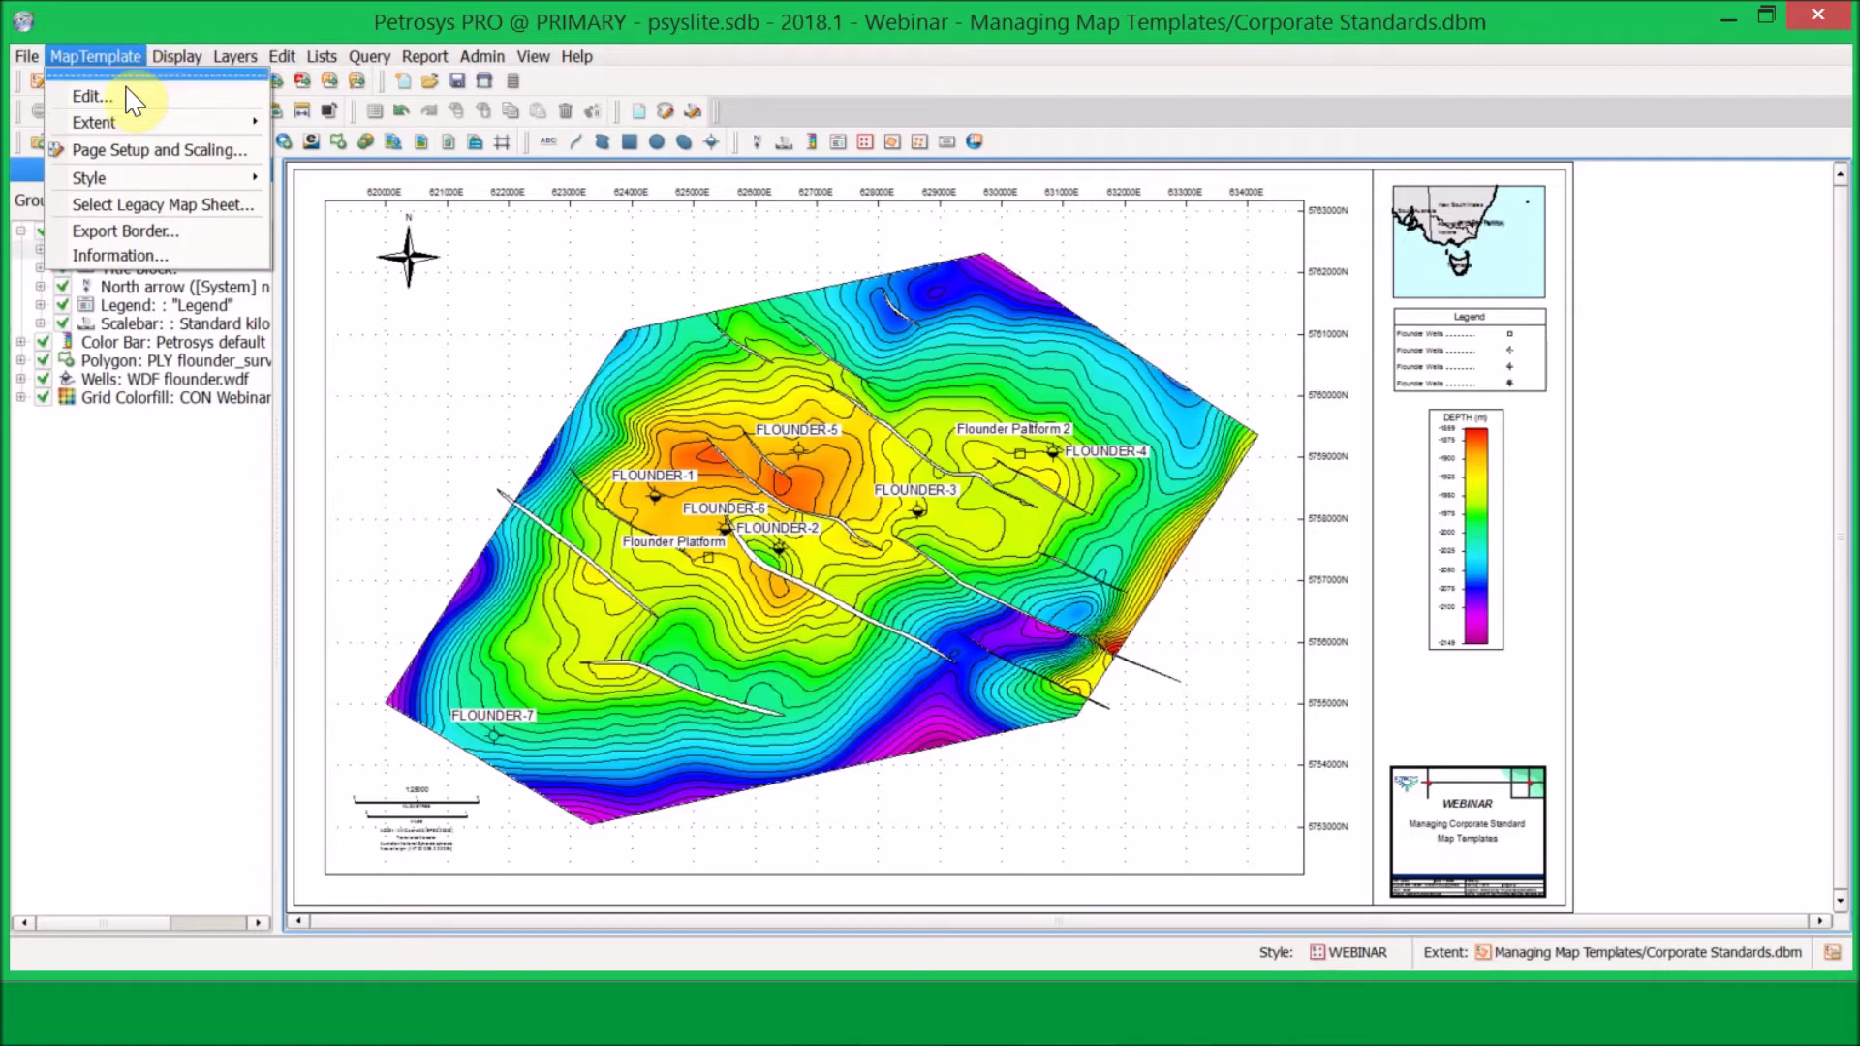
{"action": "left_click", "coordinate": [153, 105]}
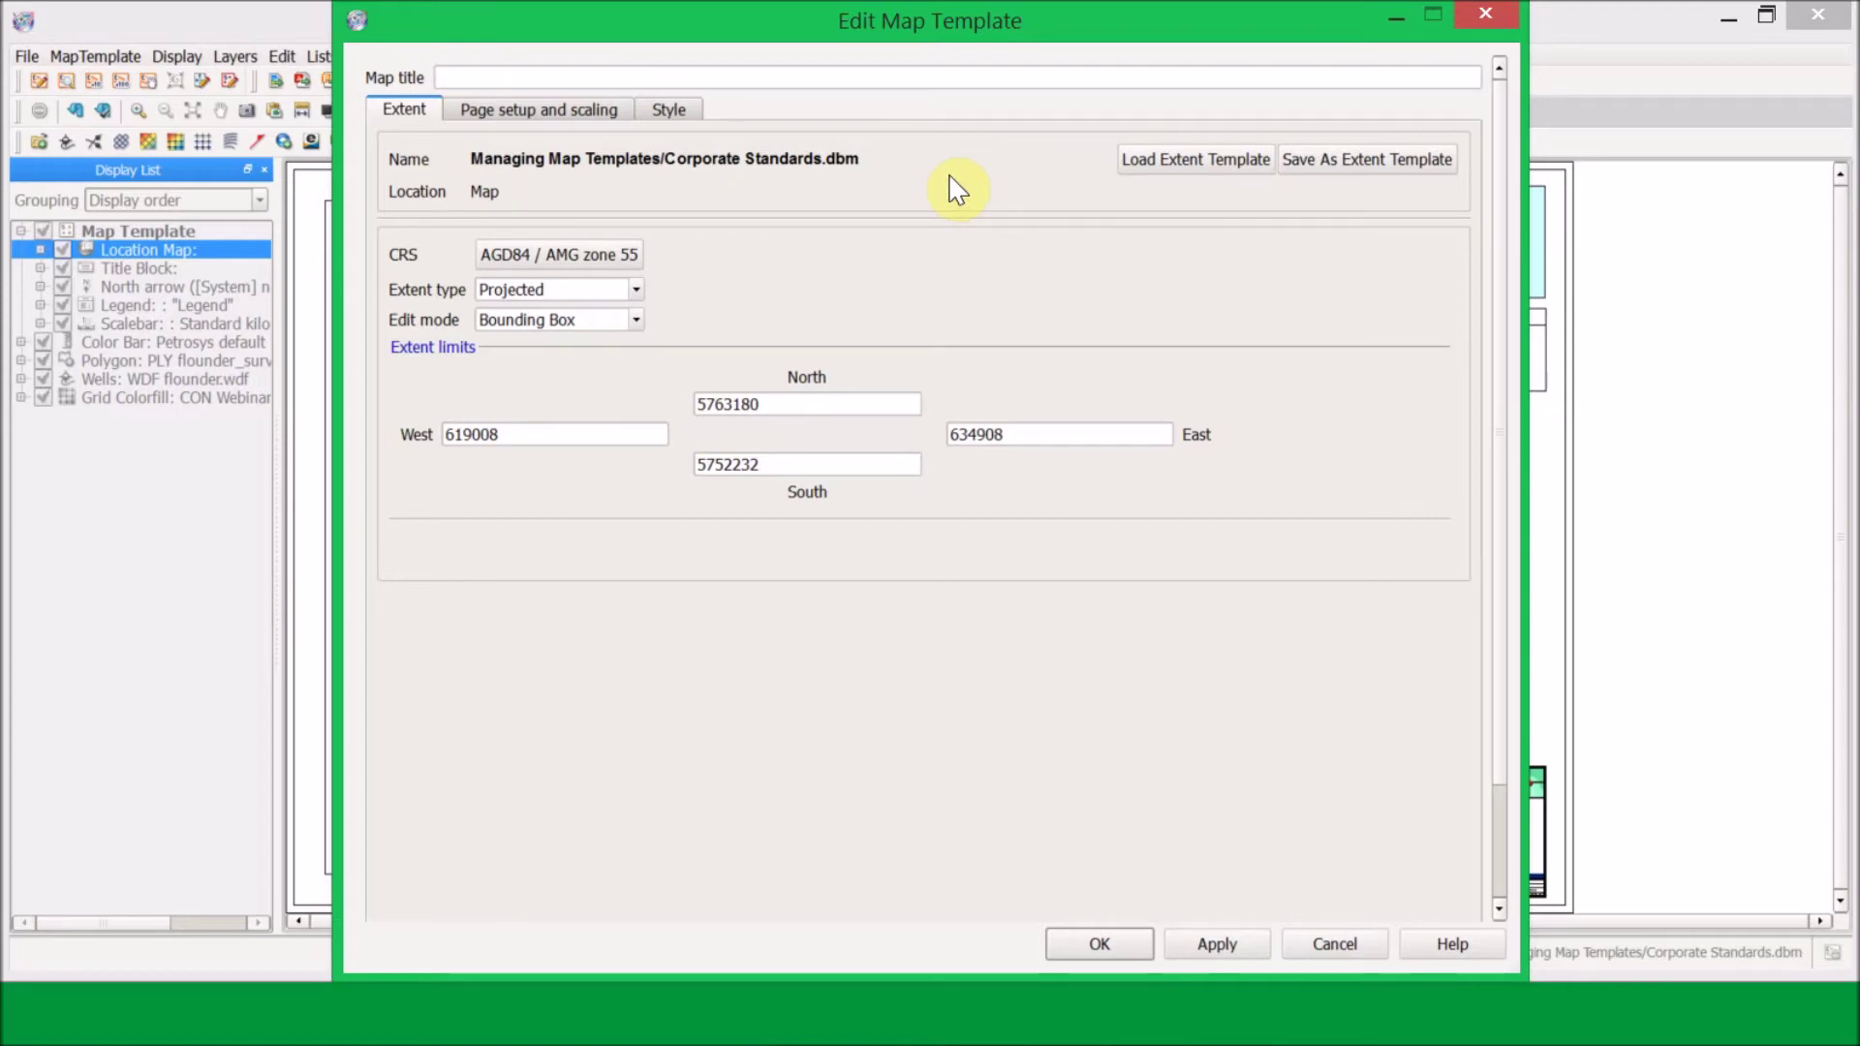
{"action": "left_click", "coordinate": [616, 114]}
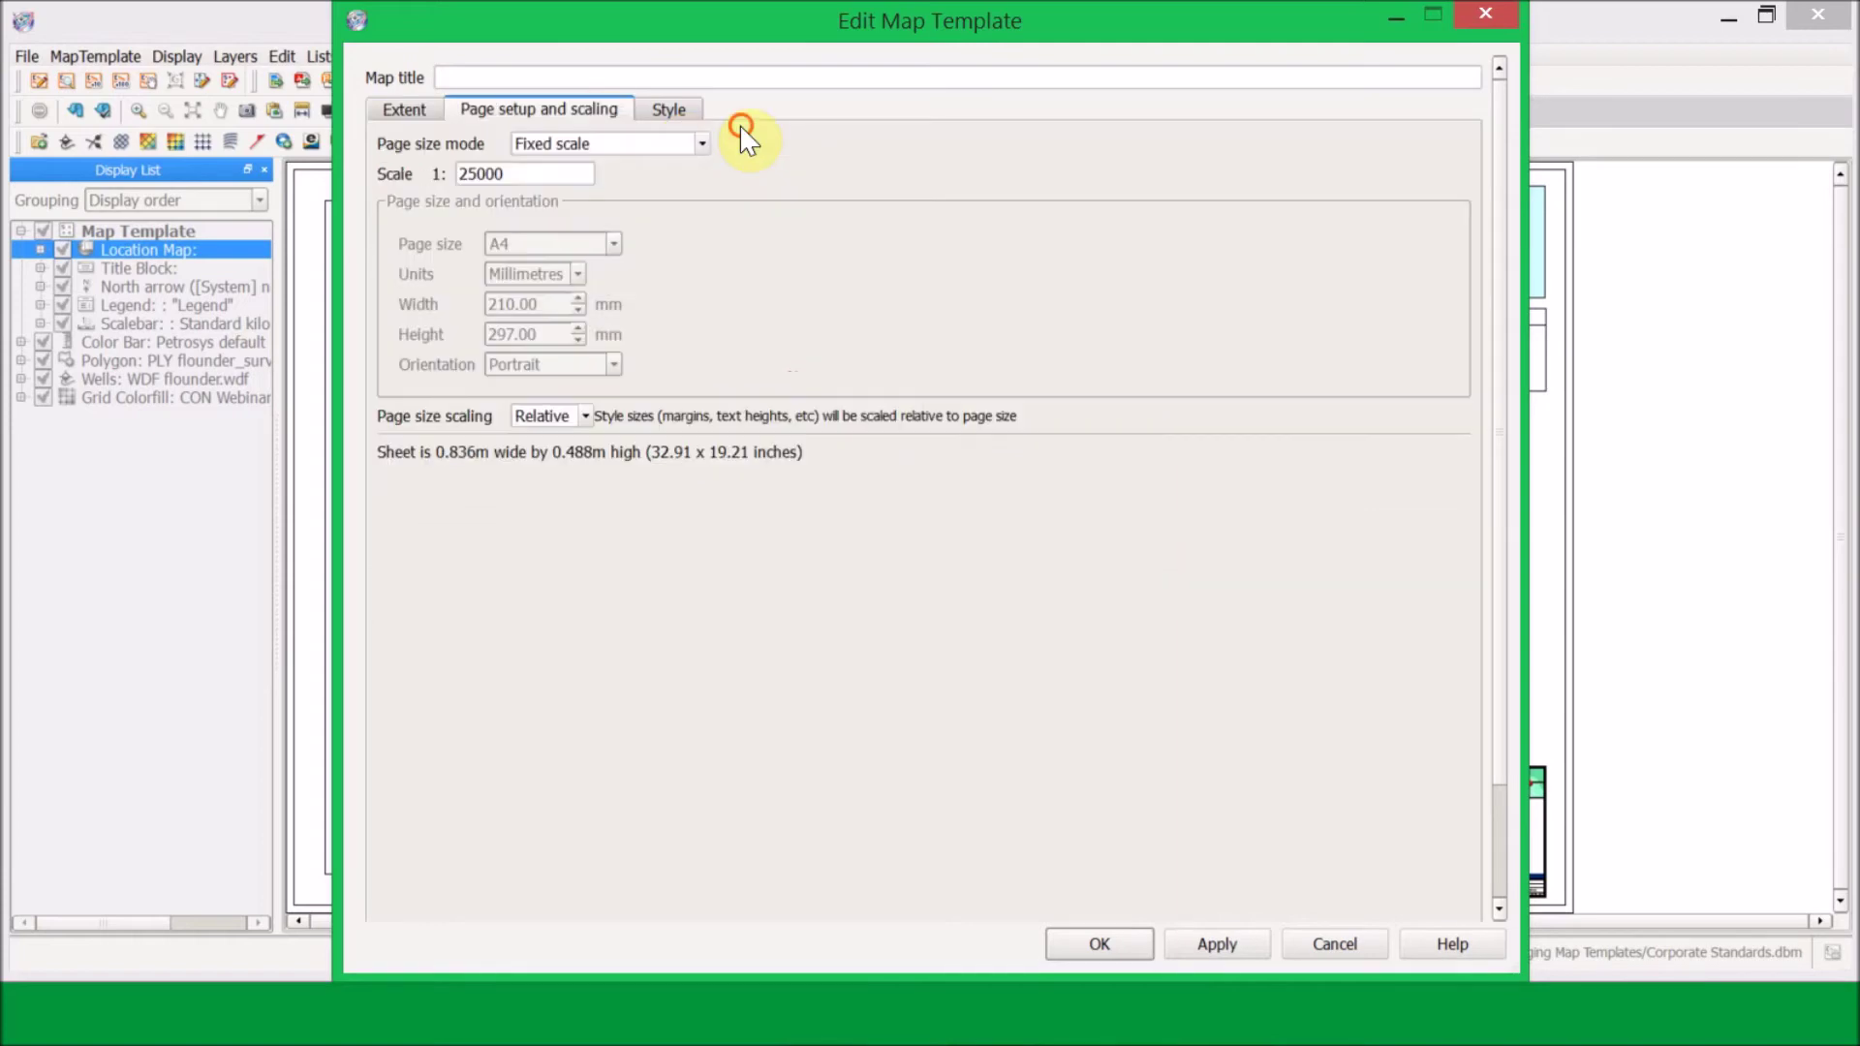
{"action": "left_click", "coordinate": [678, 114]}
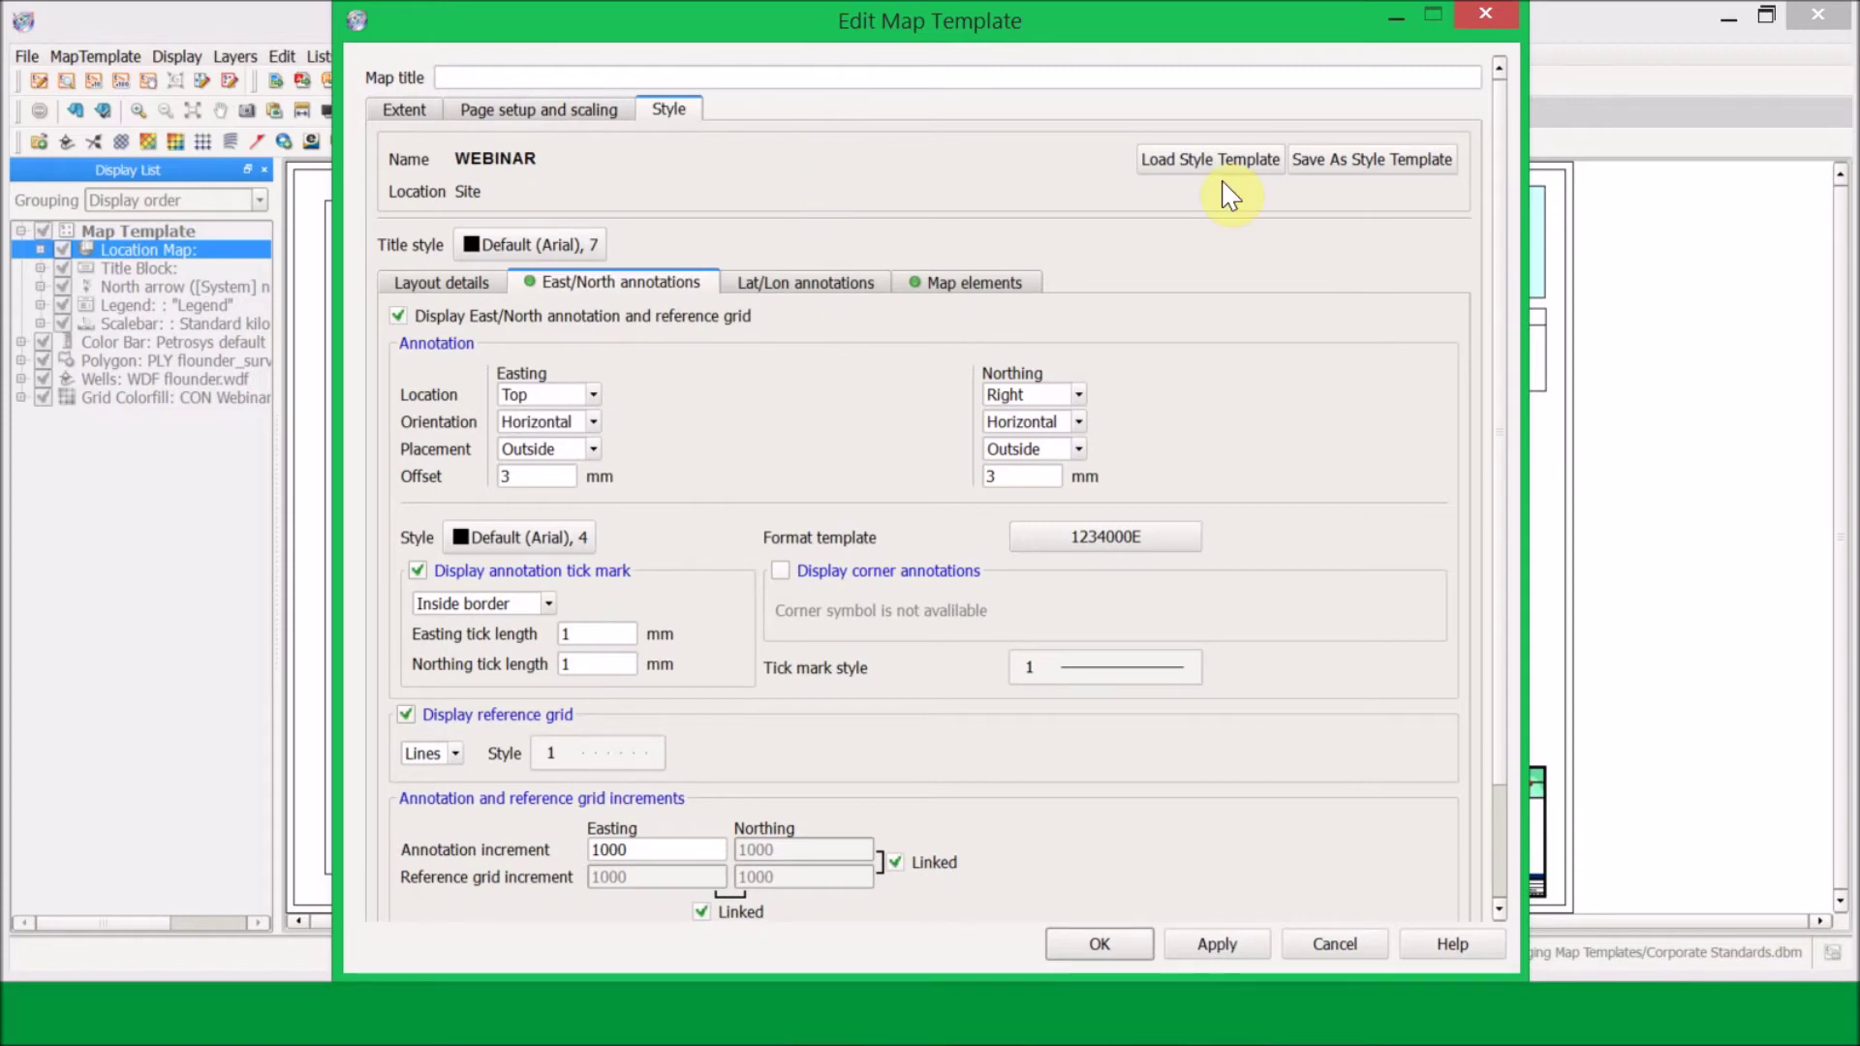
{"action": "left_click", "coordinate": [1401, 165]}
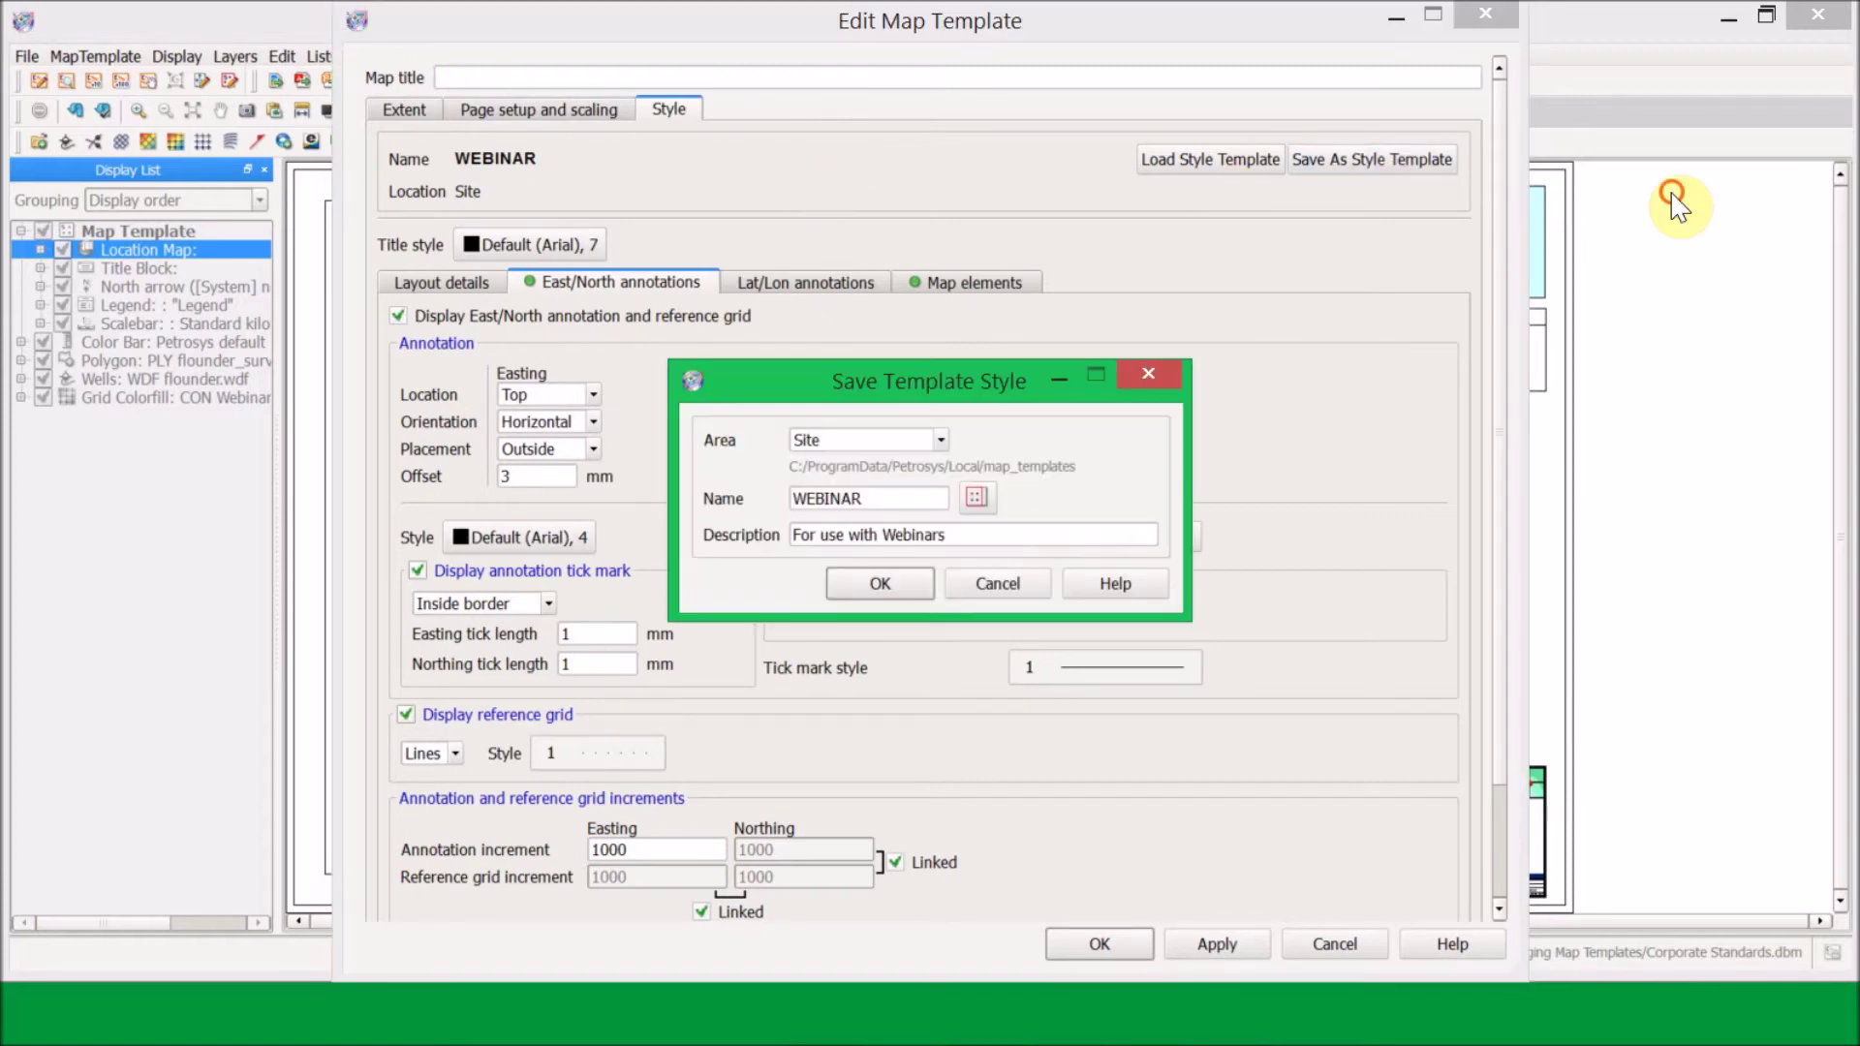
{"action": "left_click", "coordinate": [940, 441]}
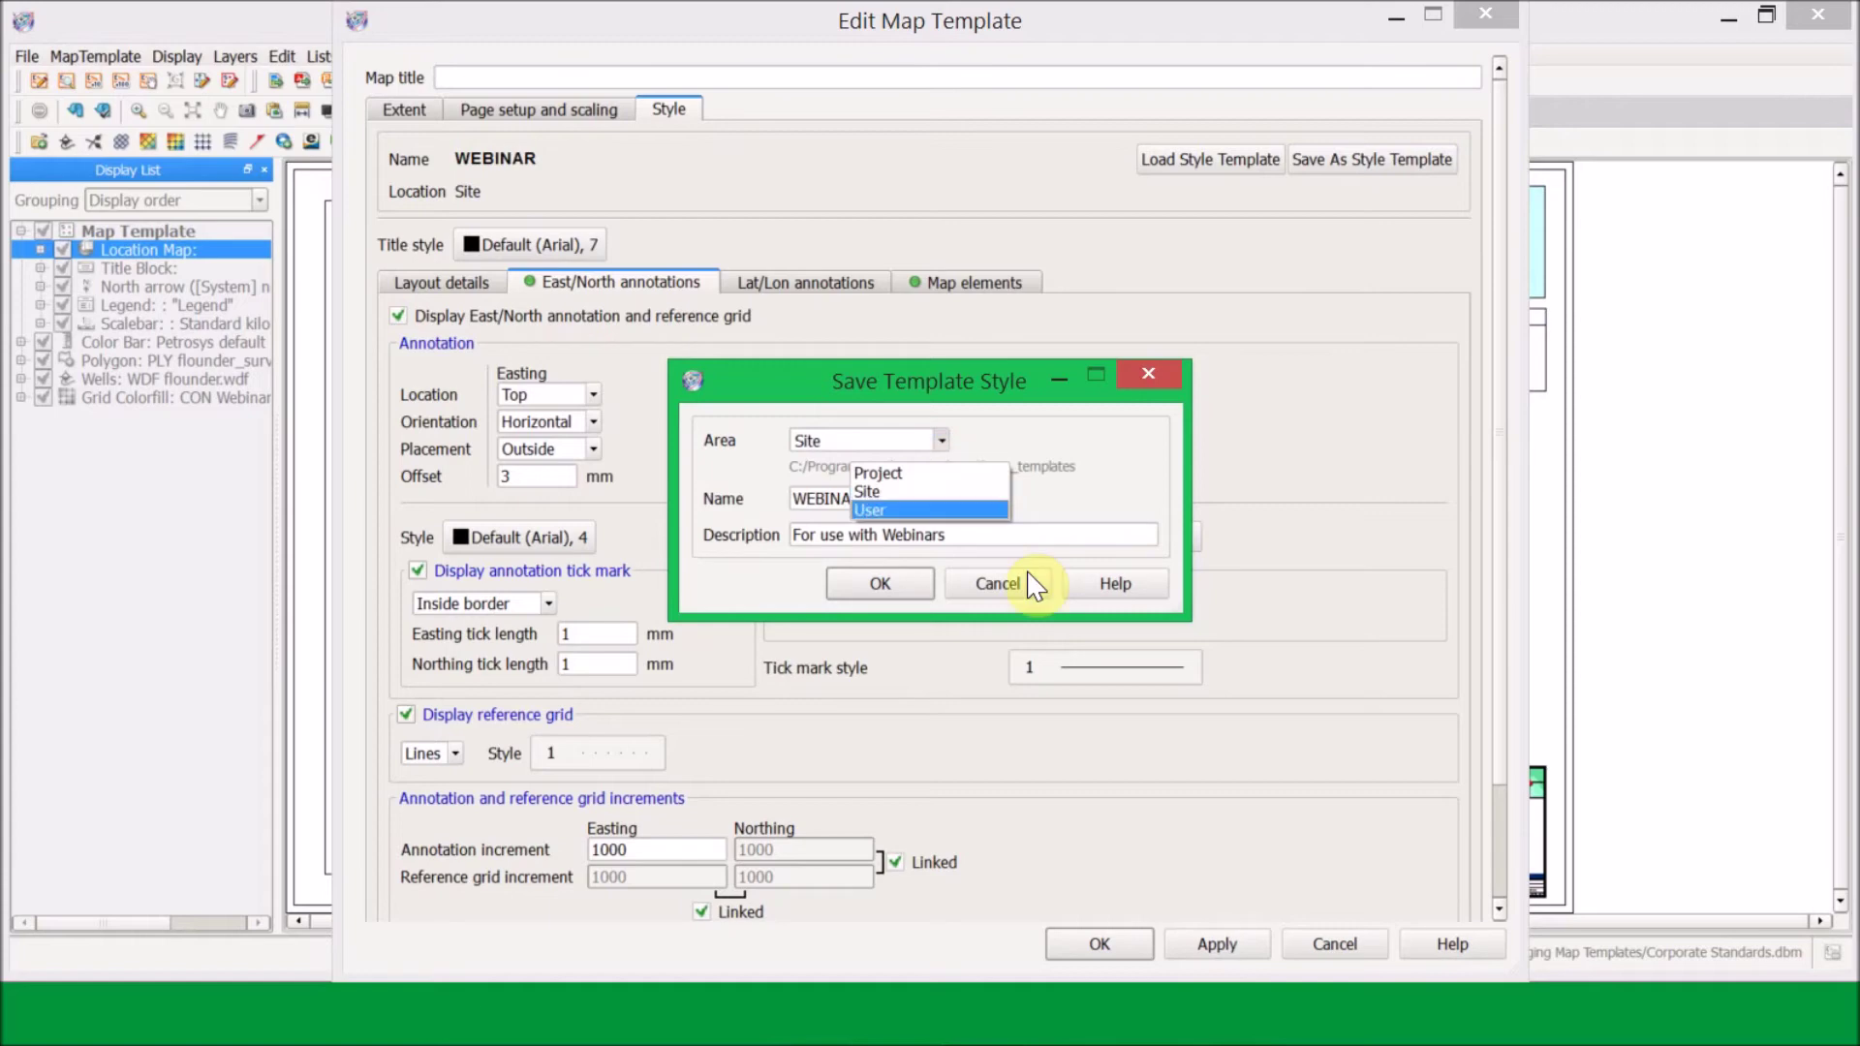
{"action": "left_click", "coordinate": [1206, 710]}
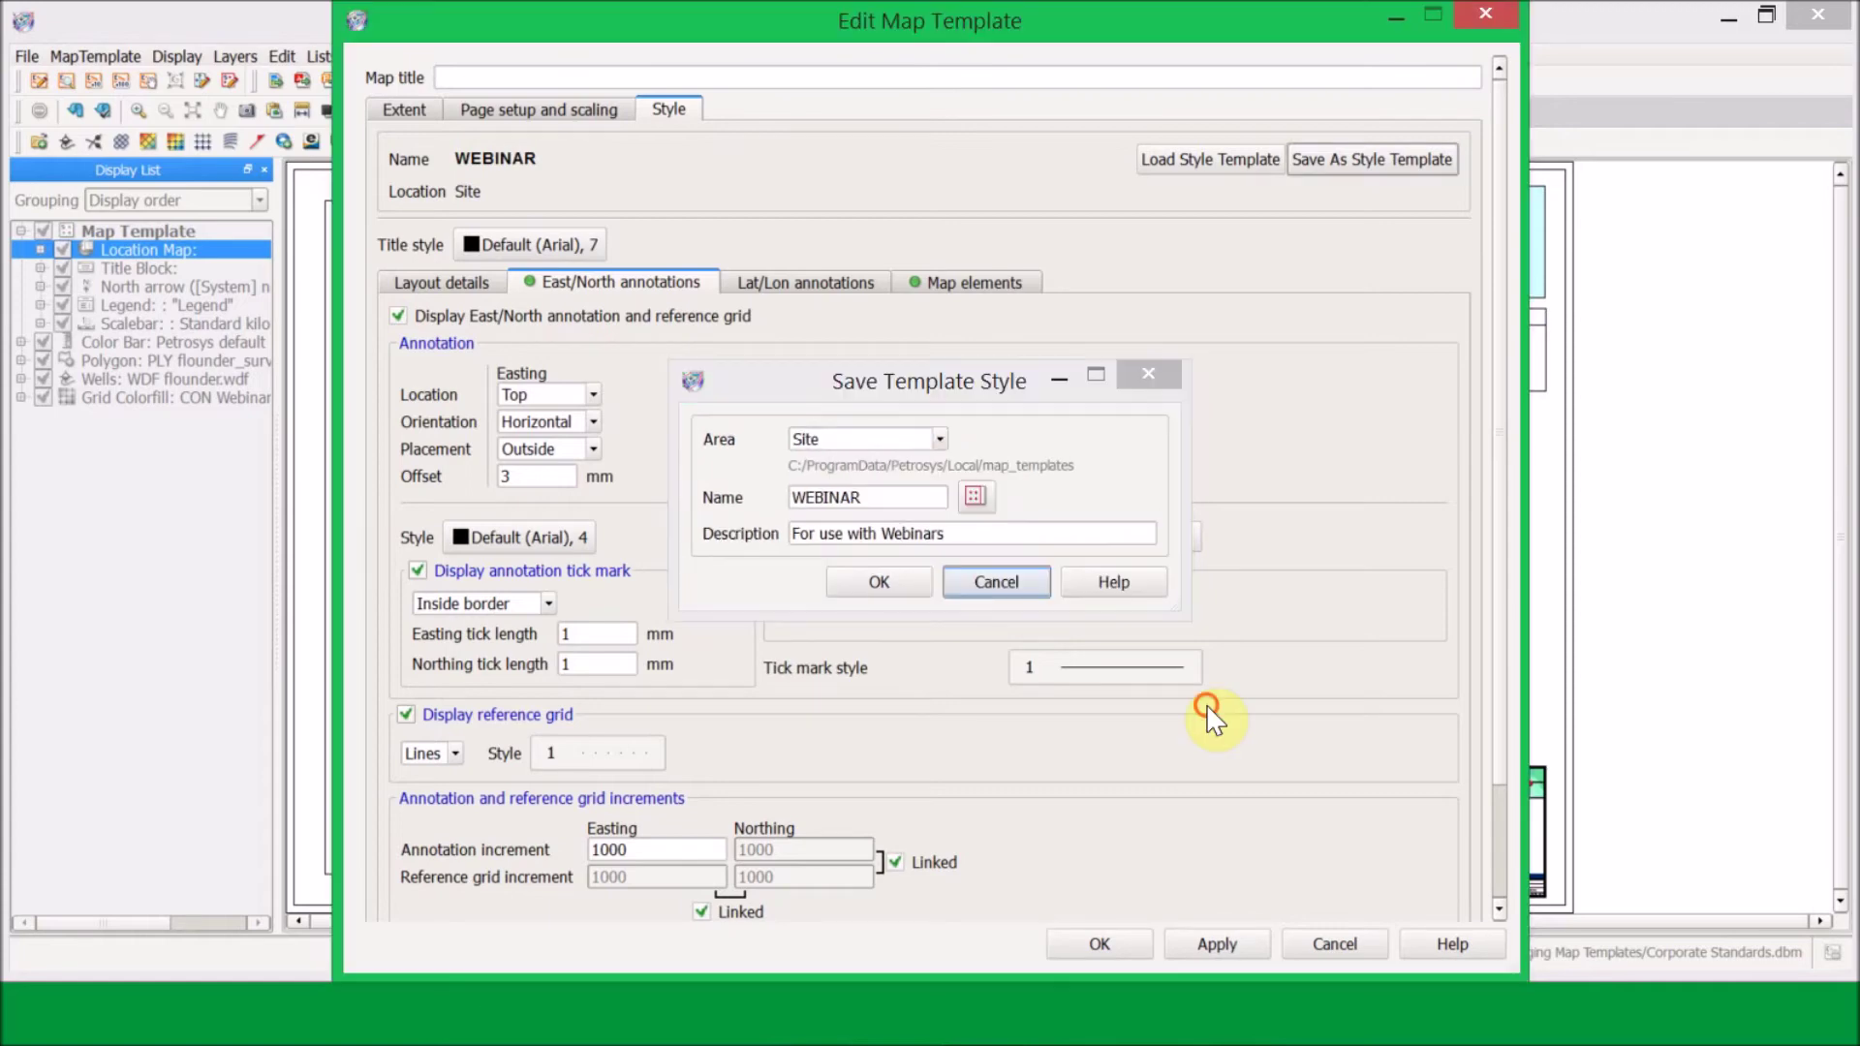
{"action": "key", "text": "Escape"}
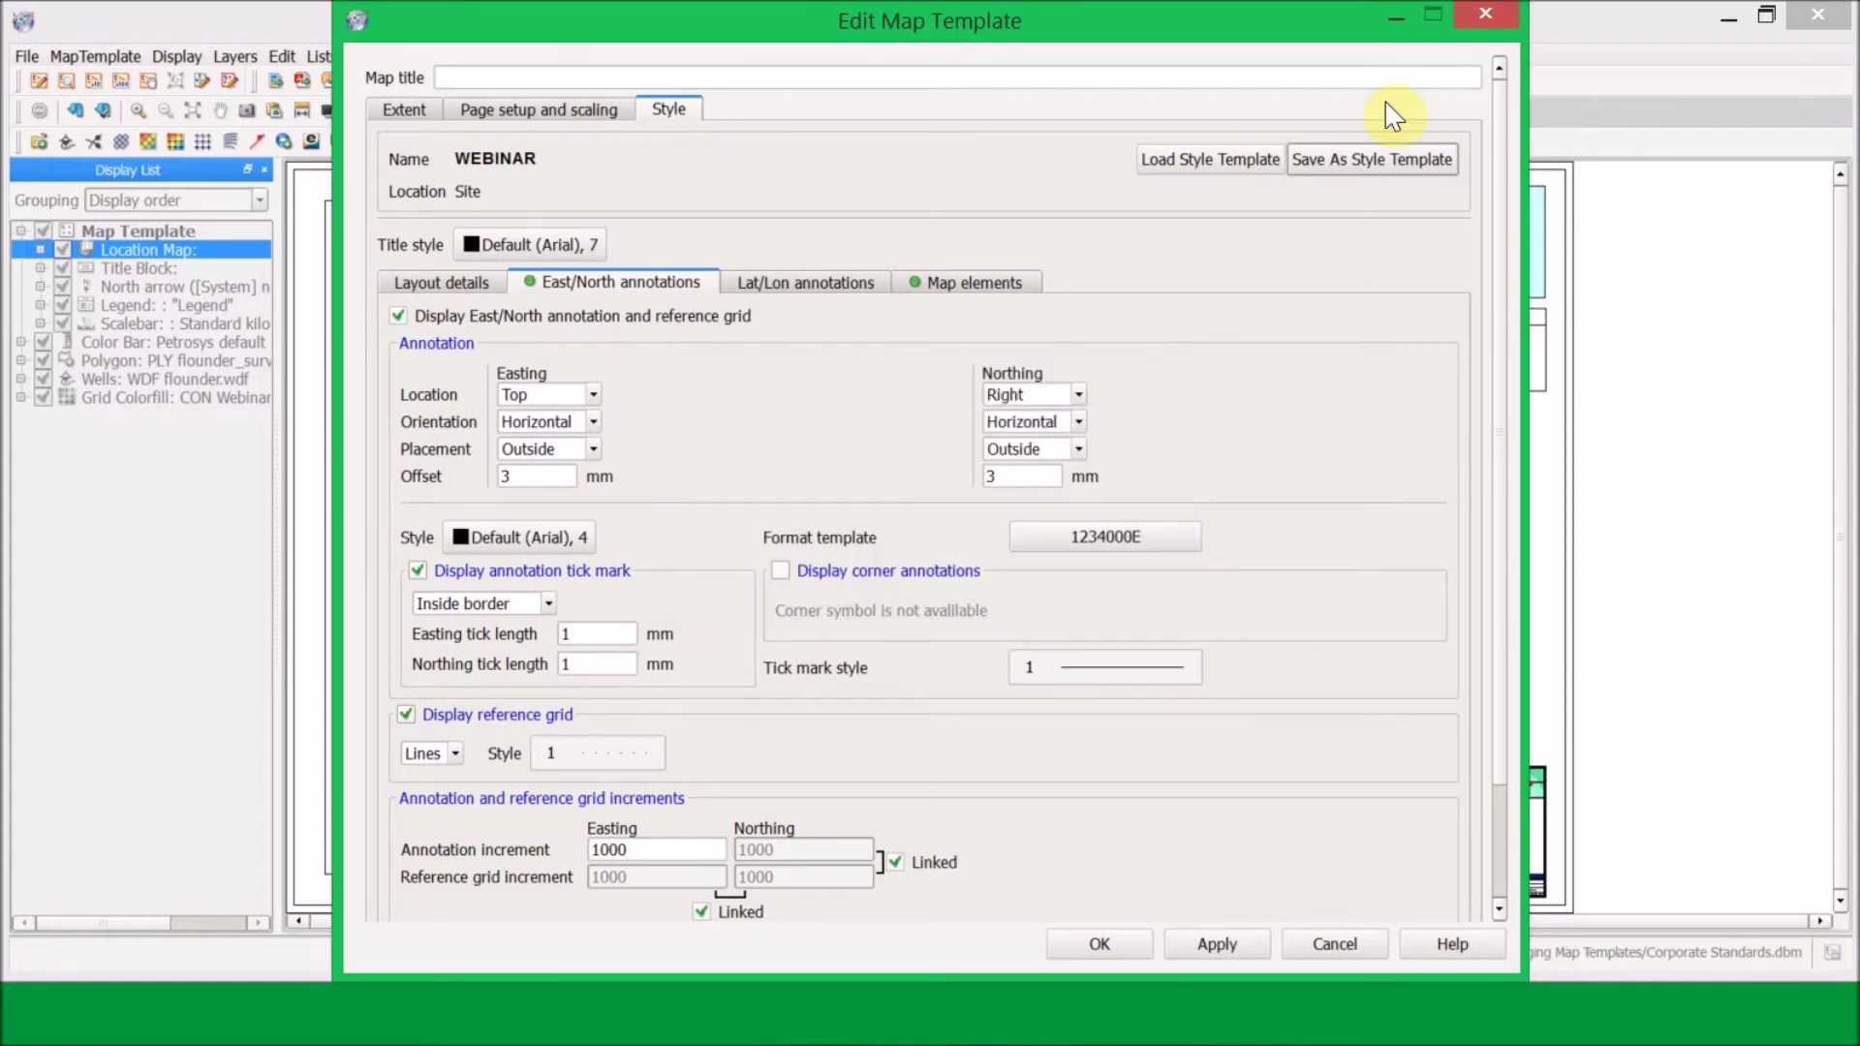
{"action": "left_click", "coordinate": [1487, 19]}
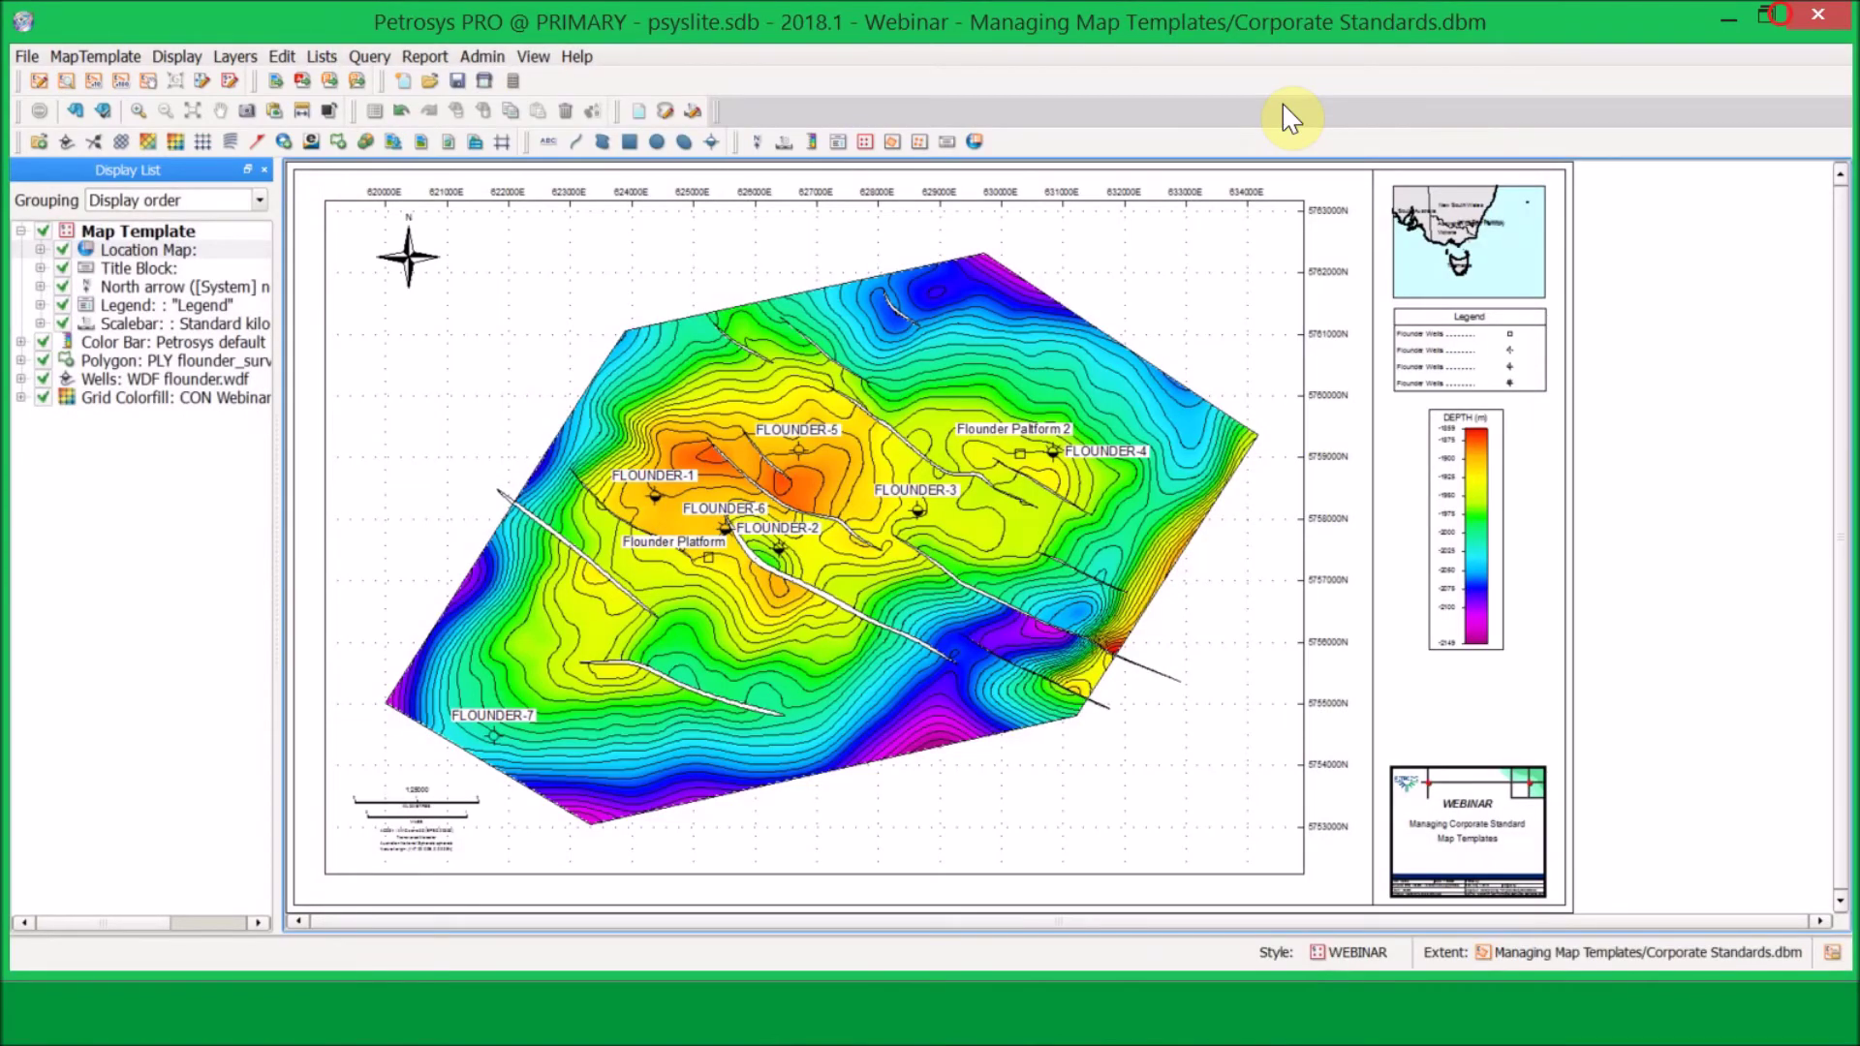